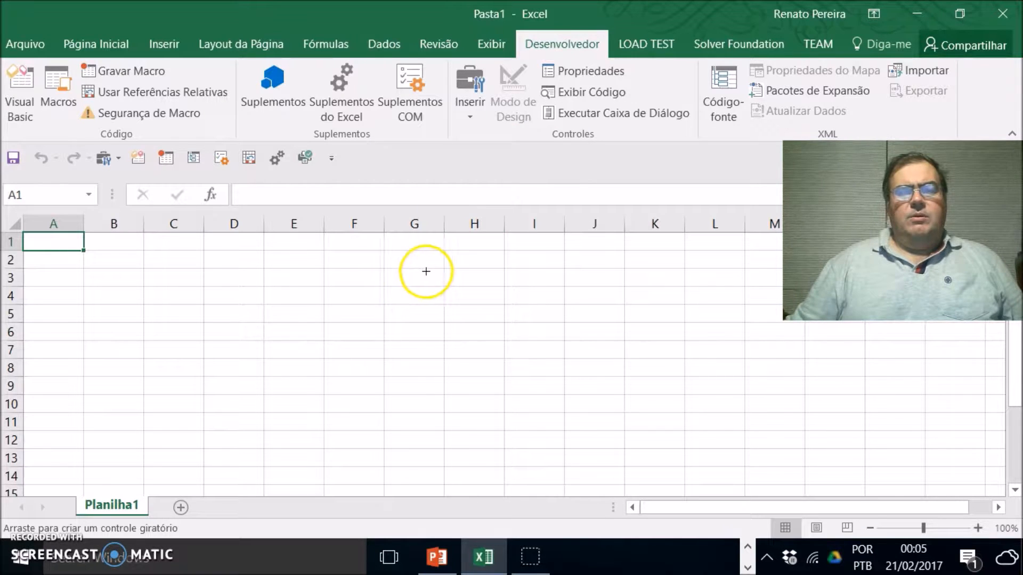
Draw a spin button form control over about cells H3 to H9 and link it to cell J6.
left_click_drag(439, 271, 504, 382)
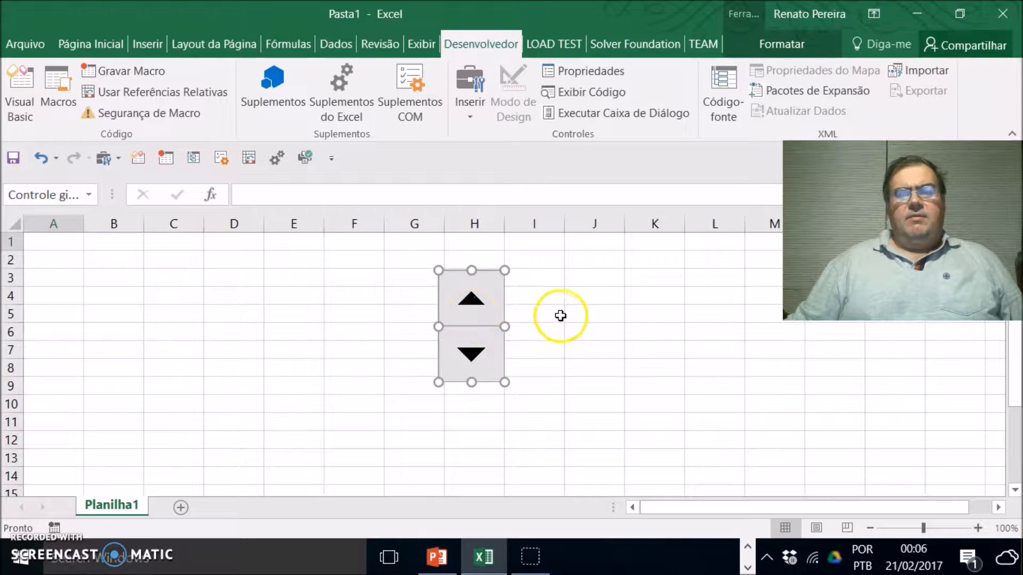
right_click(453, 316)
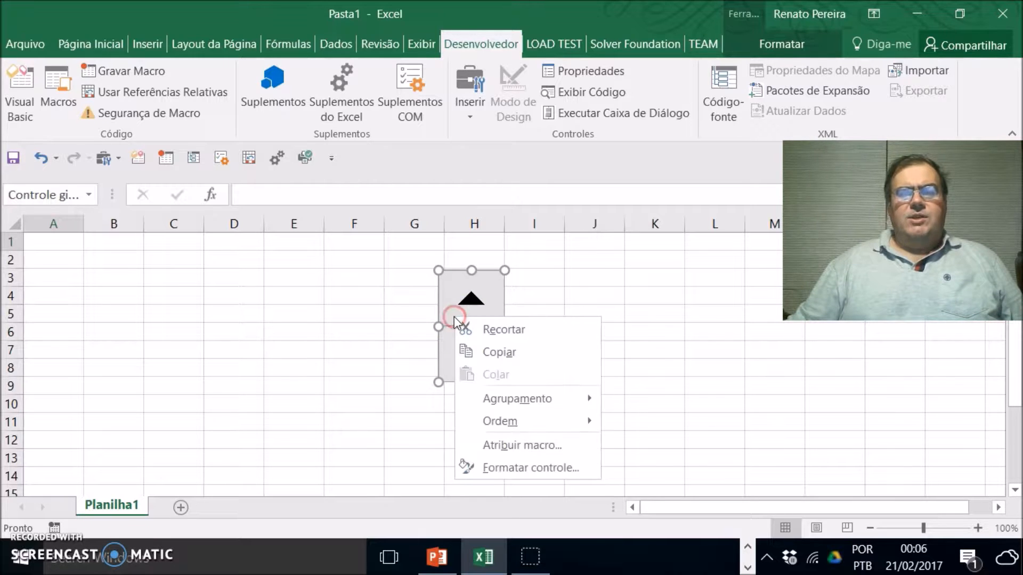
left_click(530, 472)
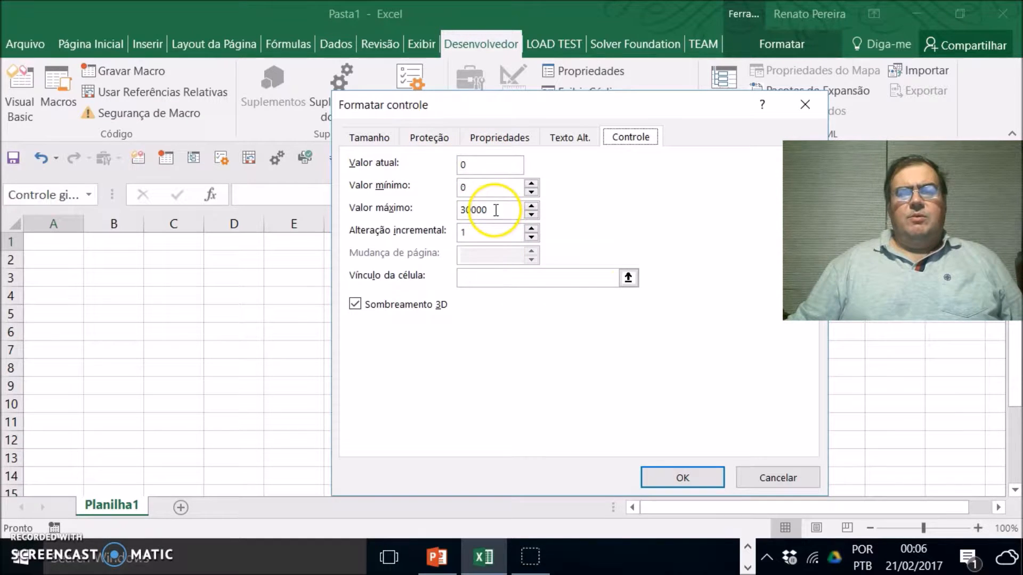
left_click(628, 277)
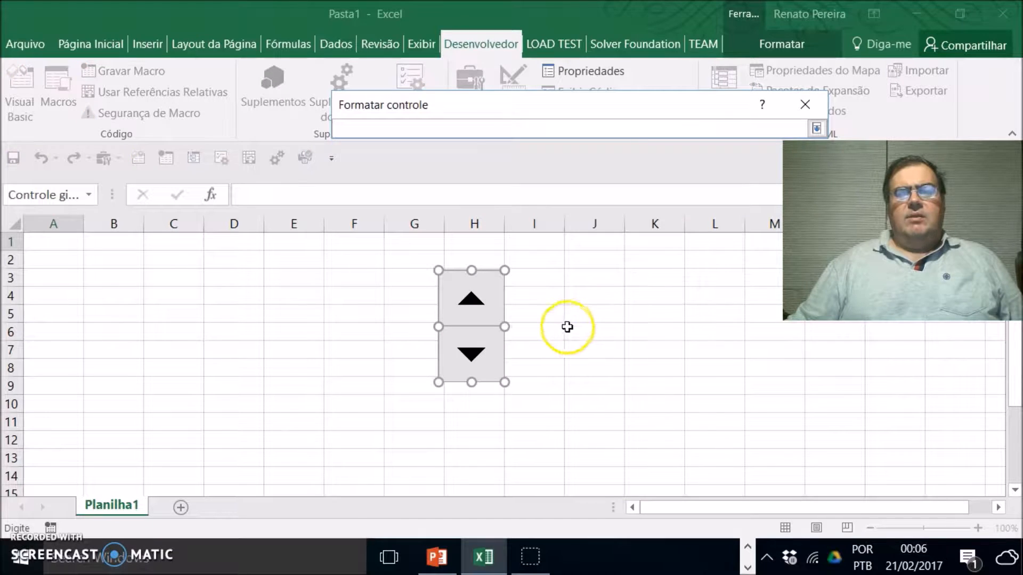
left_click(584, 333)
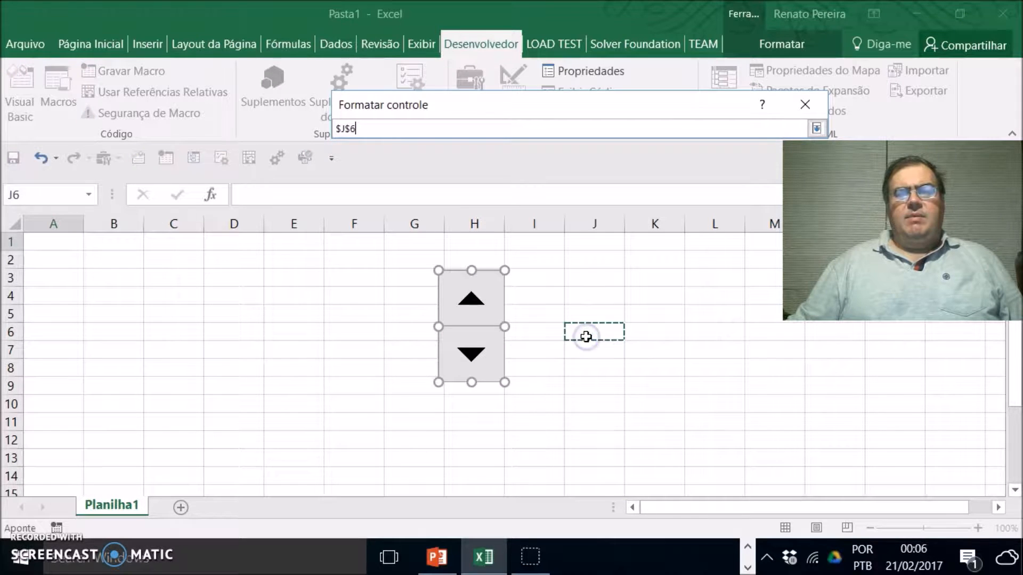
left_click(815, 128)
left_click(685, 477)
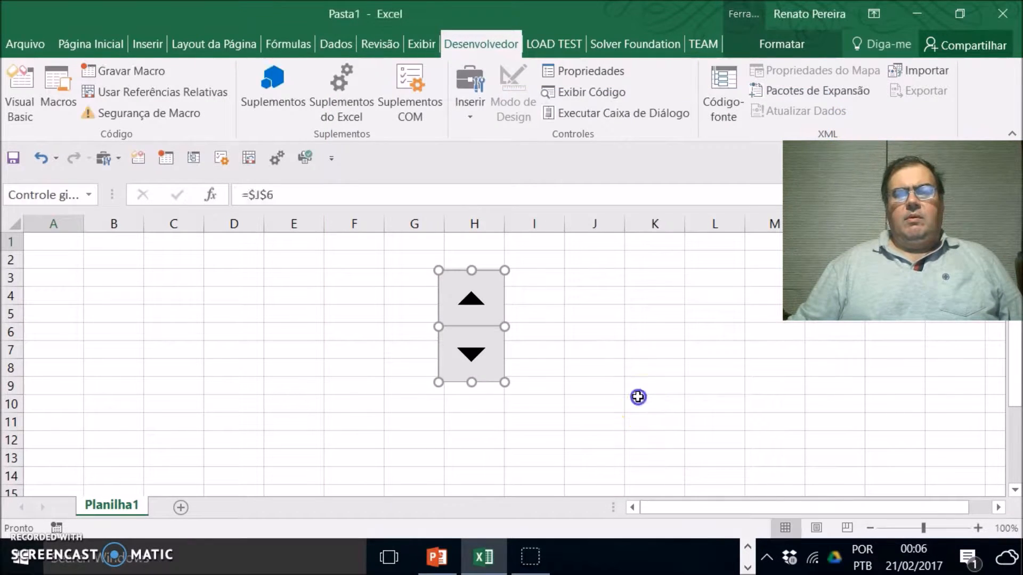
left_click(637, 397)
Test the spin button by repeatedly raising and lowering the value in its linked cell J6.
left_click(476, 301)
left_click(476, 300)
left_click(476, 362)
left_click(470, 301)
left_click(471, 300)
left_click(471, 301)
left_click(476, 362)
left_click(476, 362)
left_click(477, 299)
left_click(481, 364)
left_click(481, 363)
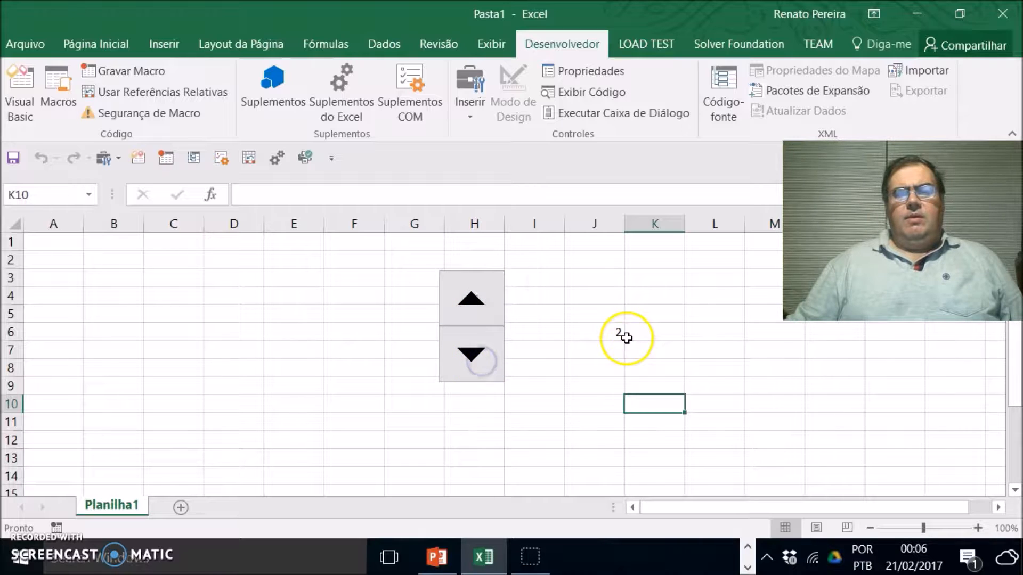
left_click(618, 336)
left_click(480, 298)
left_click(480, 356)
left_click(480, 355)
left_click(475, 288)
left_click(480, 355)
left_click(480, 356)
left_click(480, 299)
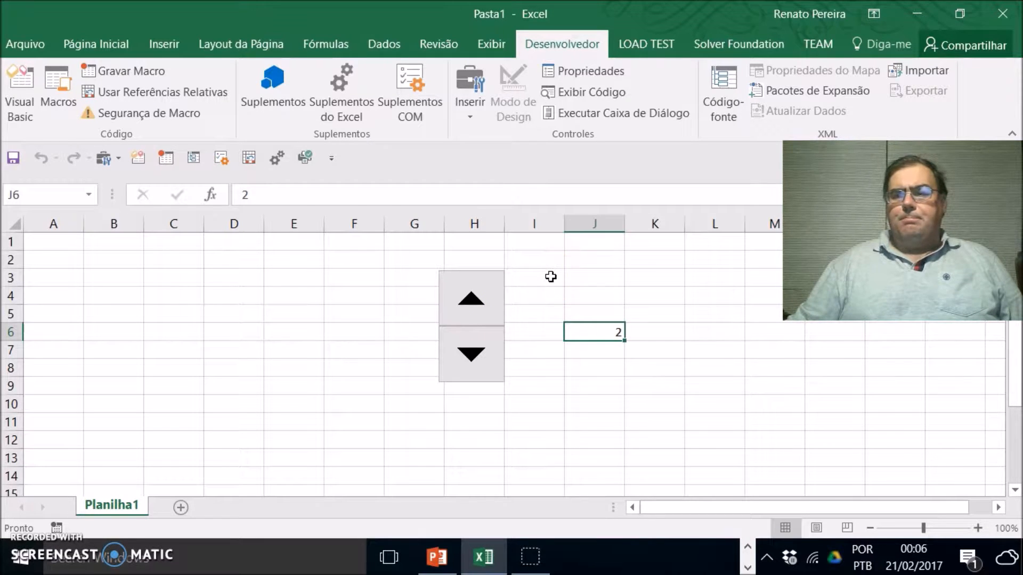
Enter the column headers X in cell A1 and Y in cell B1.
left_click(52, 244)
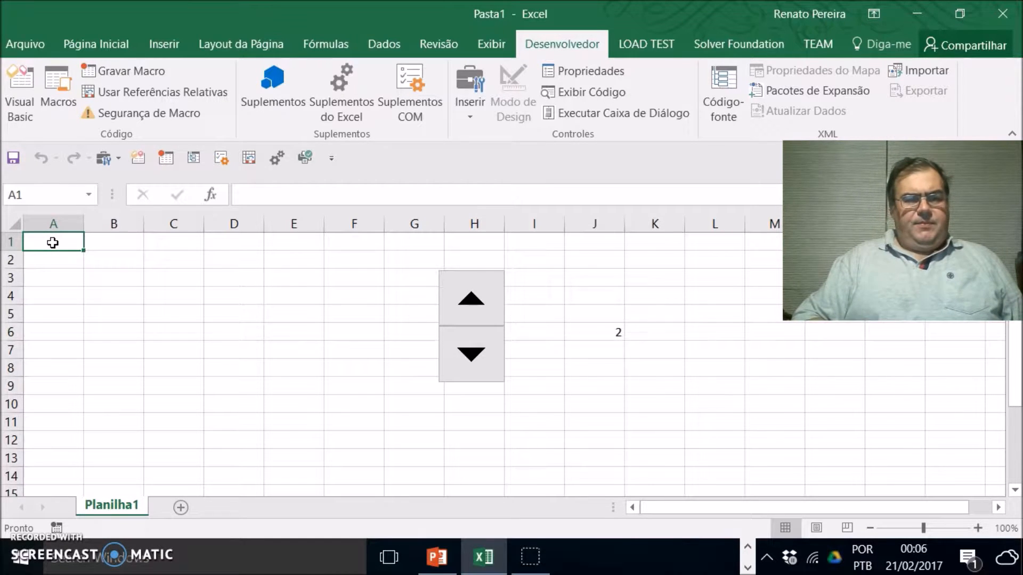
type("X")
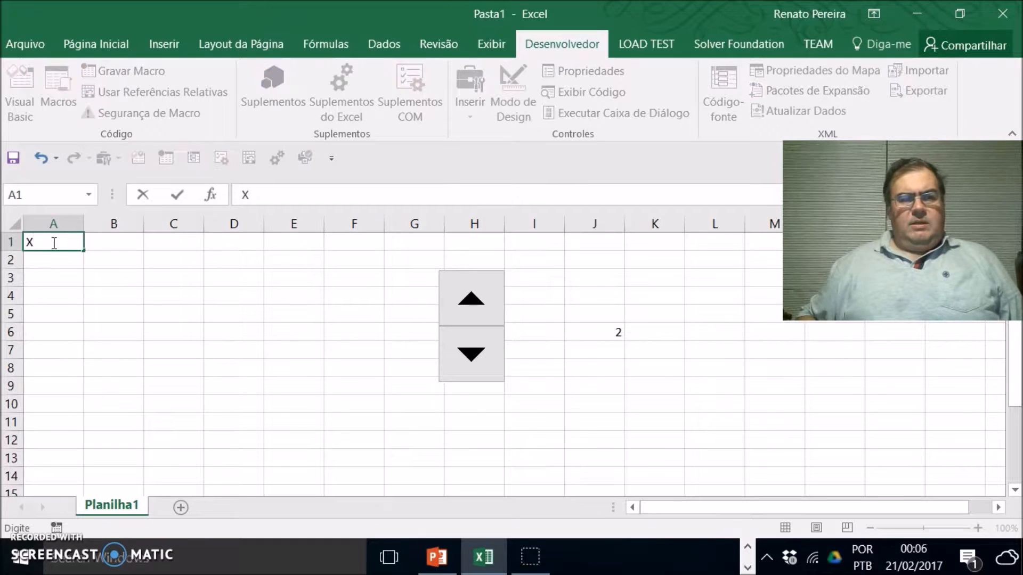
key("Tab")
type("Y")
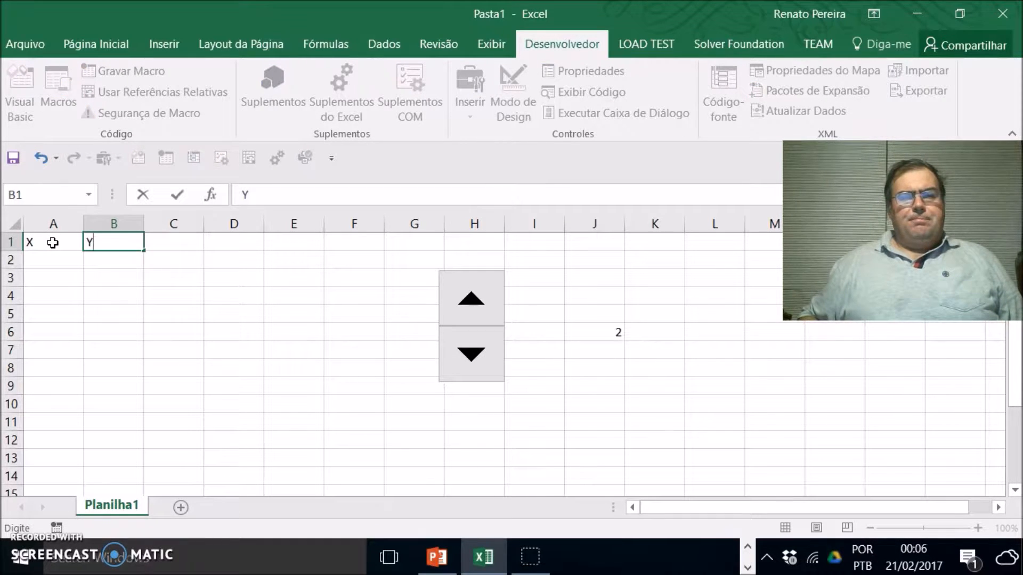
key("Down")
key("Left")
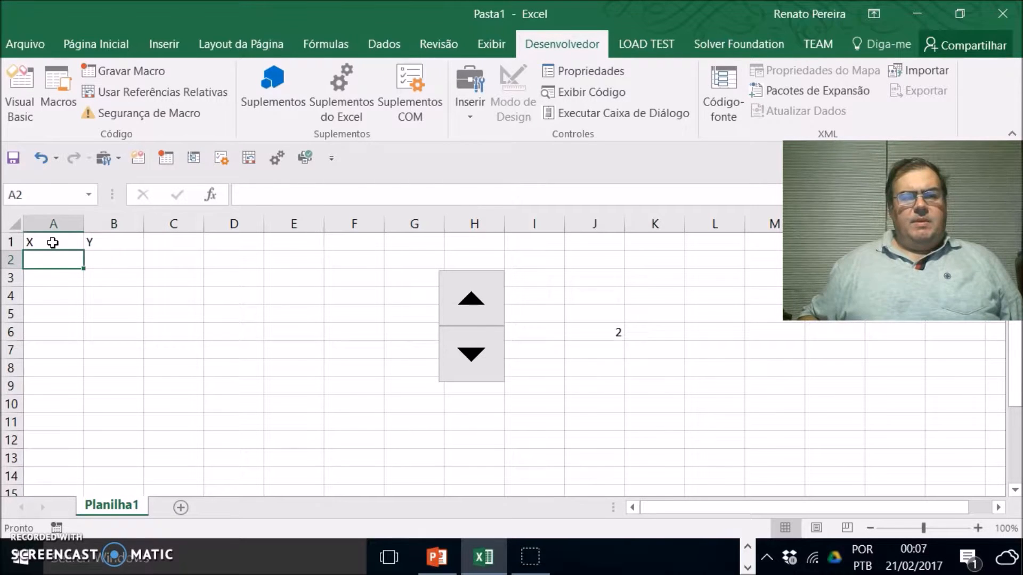
key("Right")
key("Right")
key("Right")
key("Right")
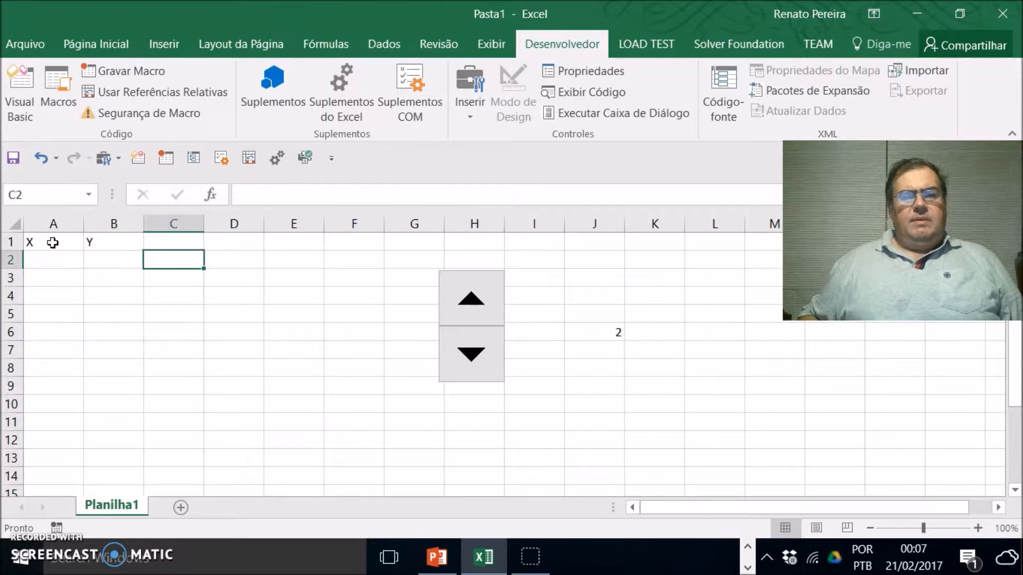
key("Left")
key("Up")
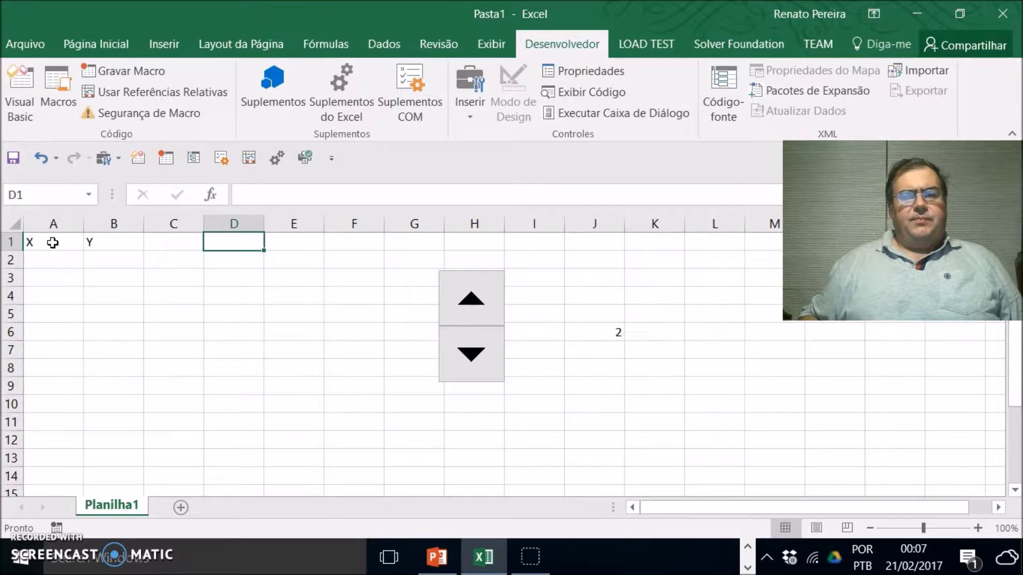
key("Down")
key("Left")
key("Left")
key("Left")
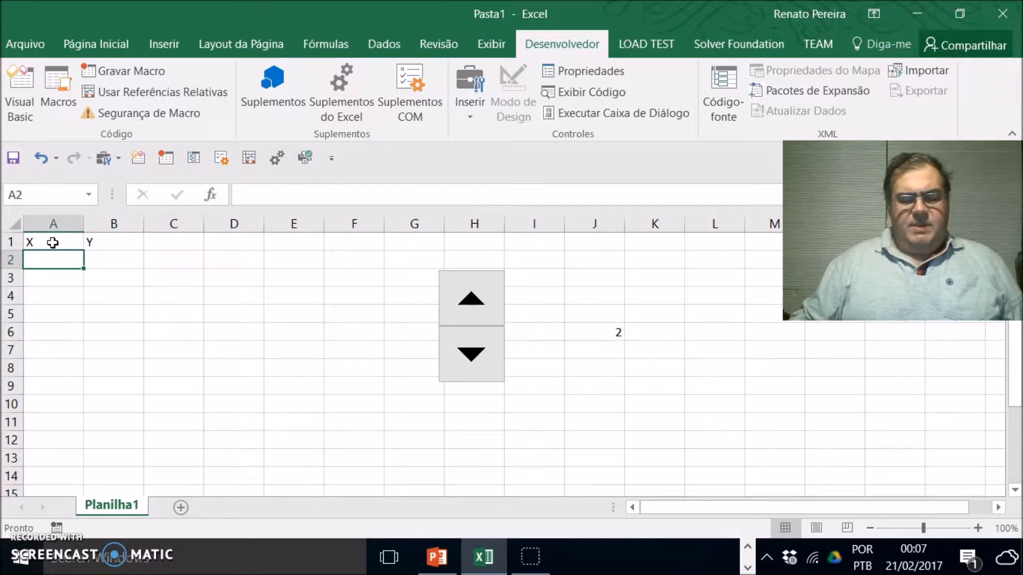
Enter the first X values -10, -9,5 and -9 in cells A2 to A4.
type("-10")
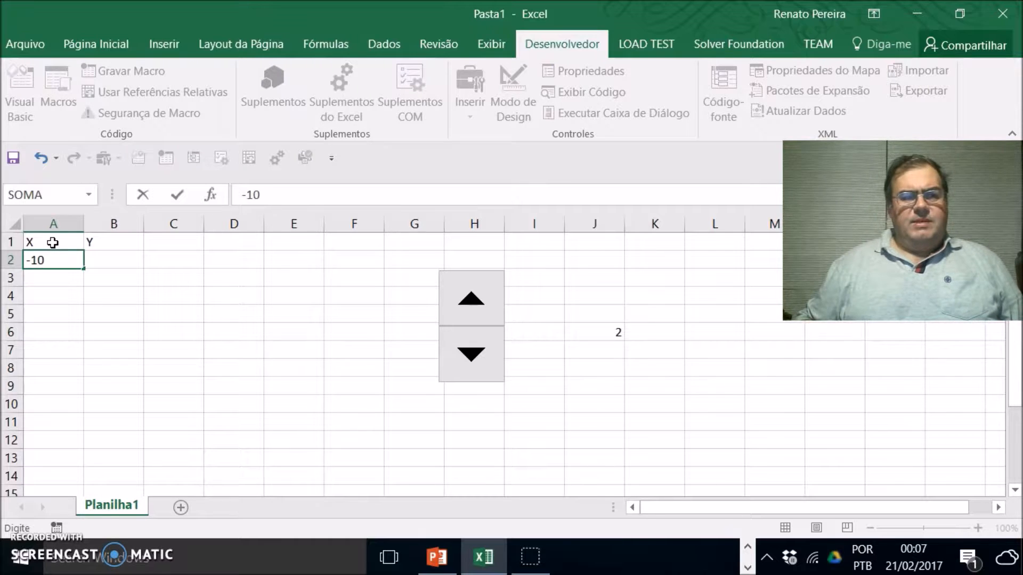
key("Return")
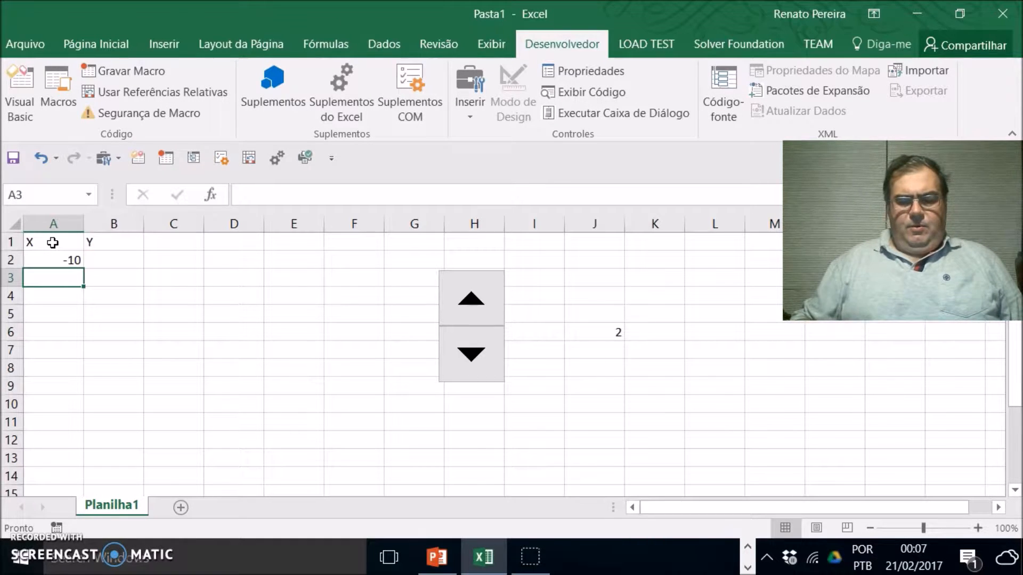
type("-9")
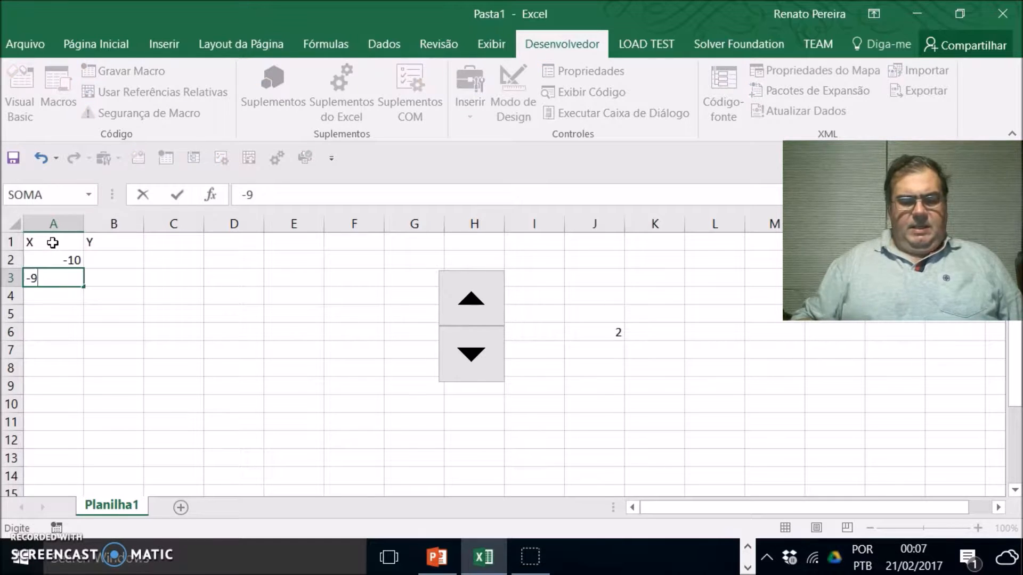
type(",5")
key("Return")
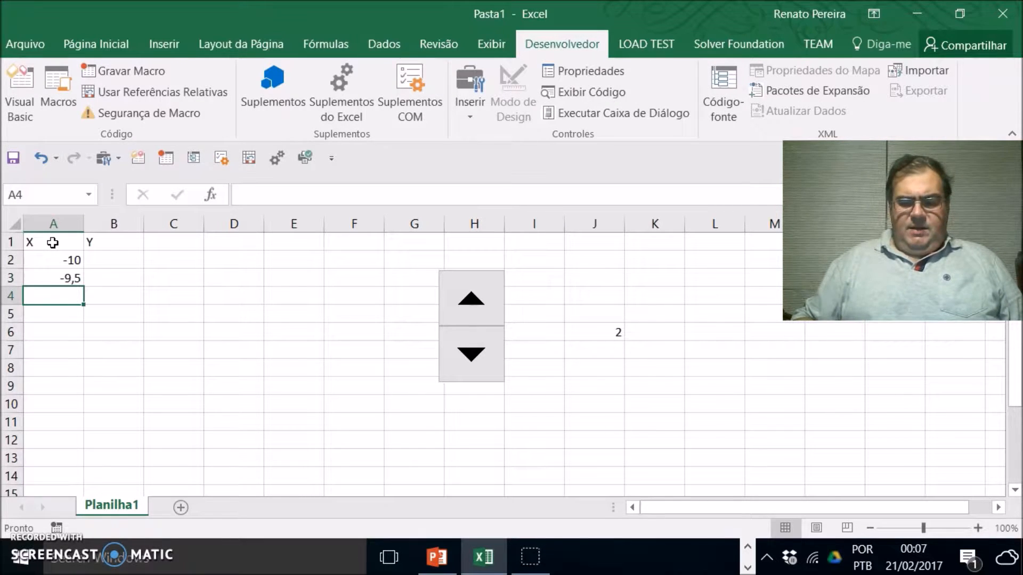
type("-9")
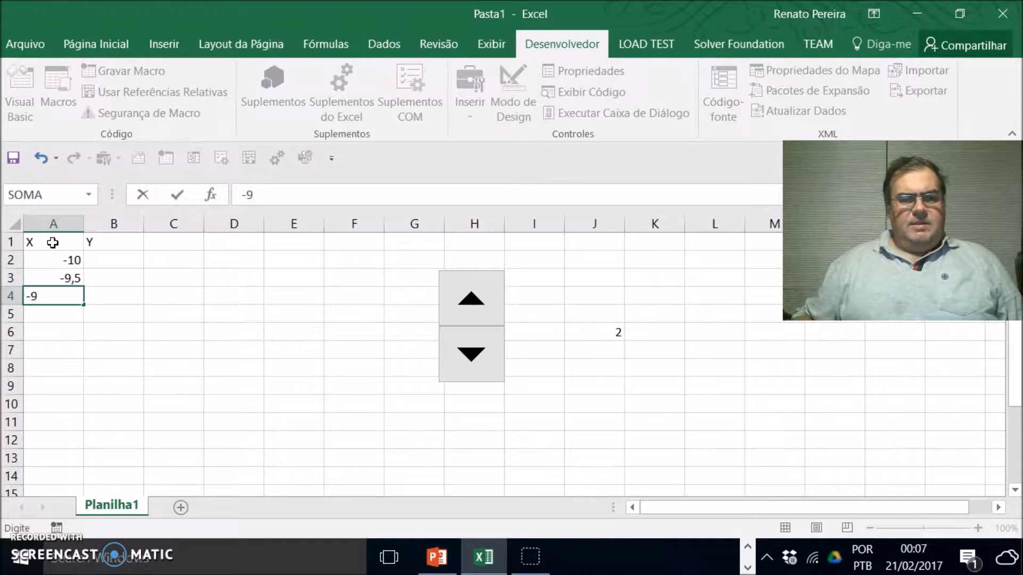
key("Return")
Extend the X series in 0,5 increments down column A until it reaches 10 in cell A42.
mouse_move(75, 261)
left_mouse_down()
mouse_move(82, 570)
mouse_move(75, 253)
left_mouse_up()
scroll(145, 355, "up", 4)
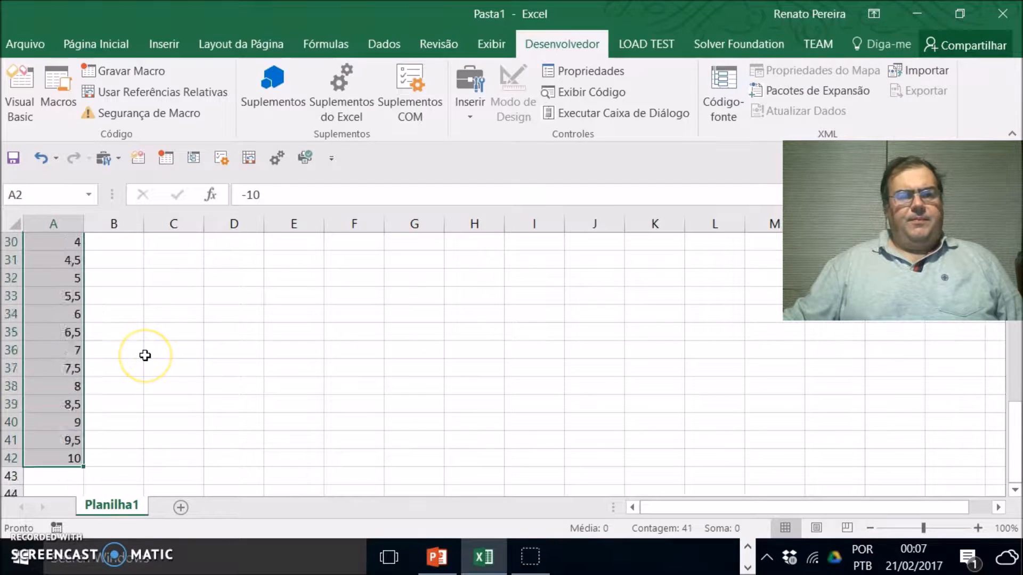
scroll(144, 355, "up", 10)
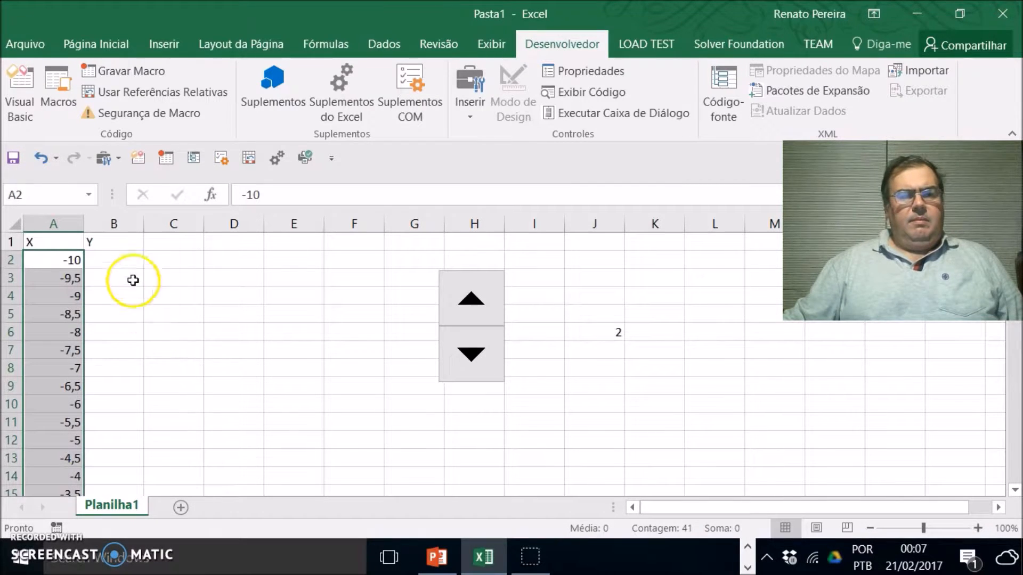
Enter the coefficient labels a in cell D1 and b in cell D2.
left_click(110, 259)
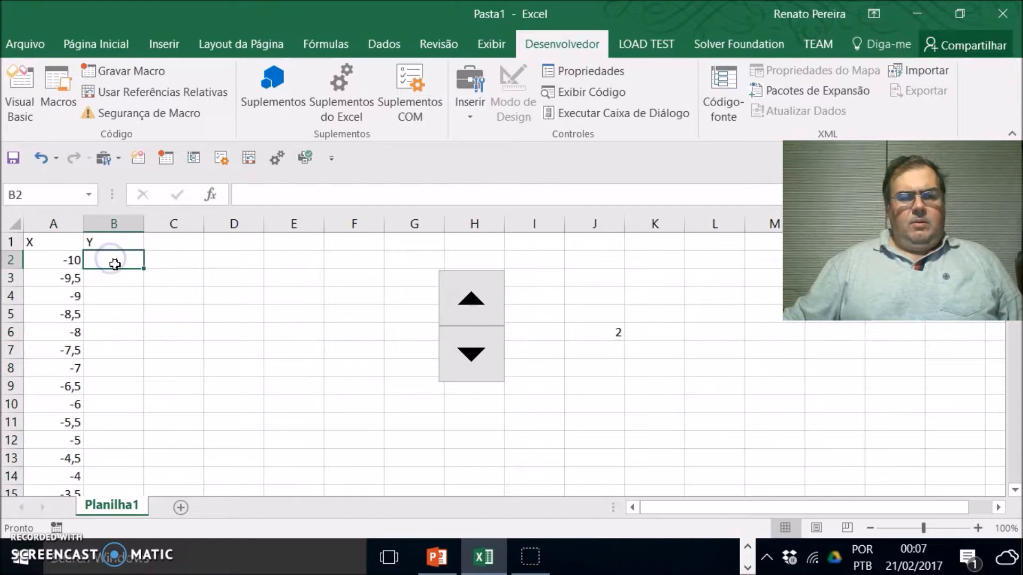
left_click(235, 241)
type("a")
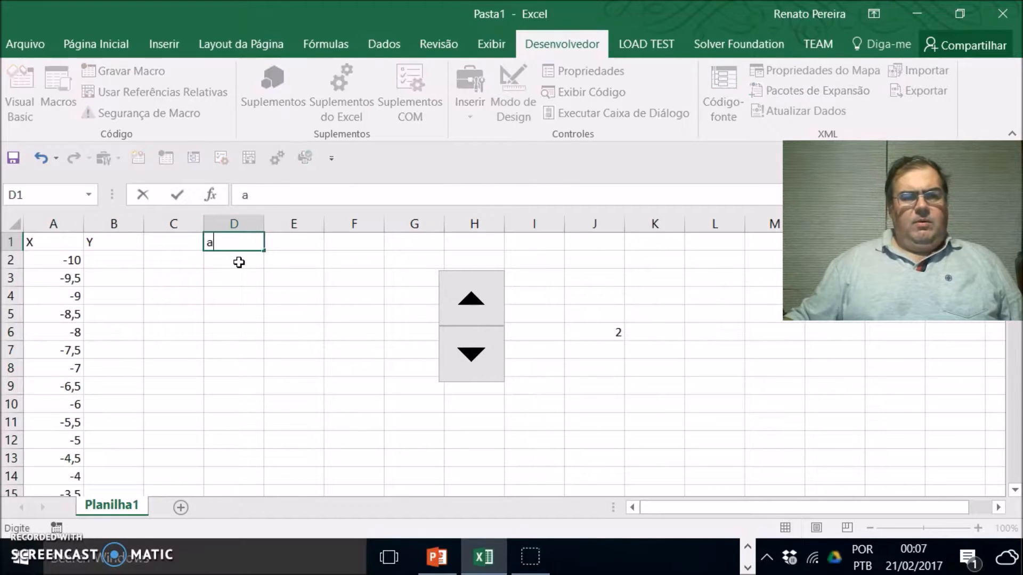
left_click(238, 262)
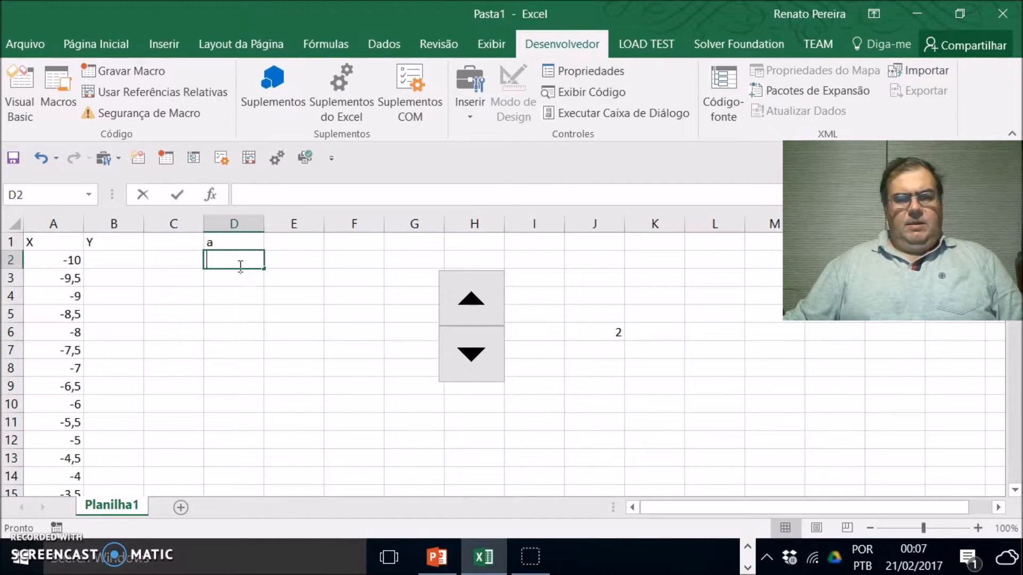
type("b")
left_click(227, 275)
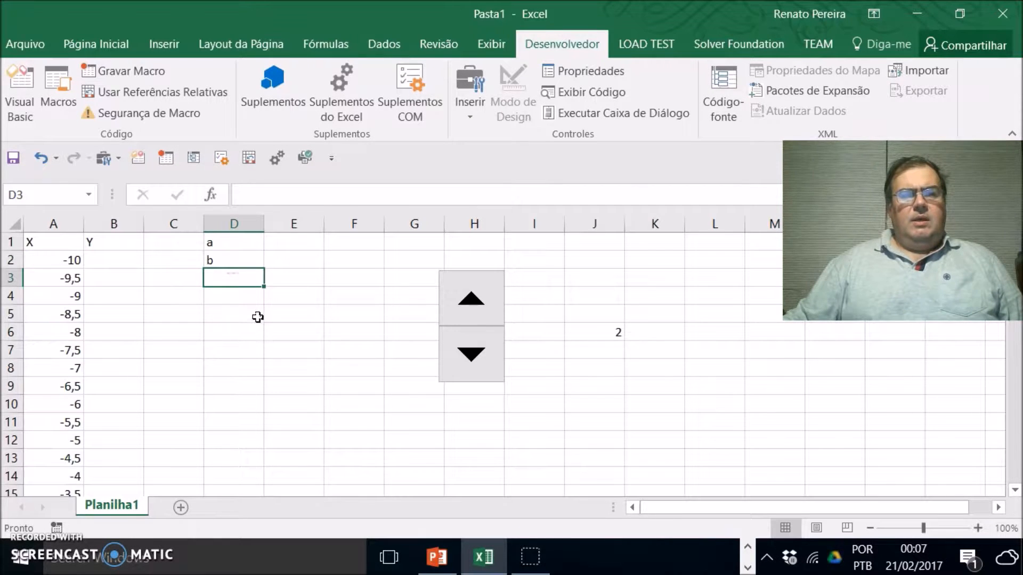
left_click(286, 242)
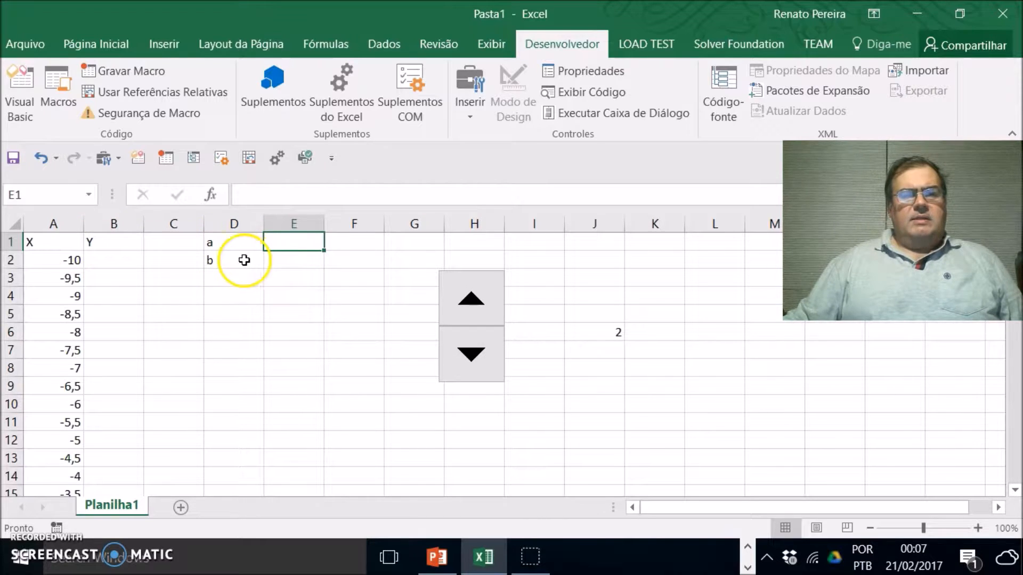
left_click(287, 261)
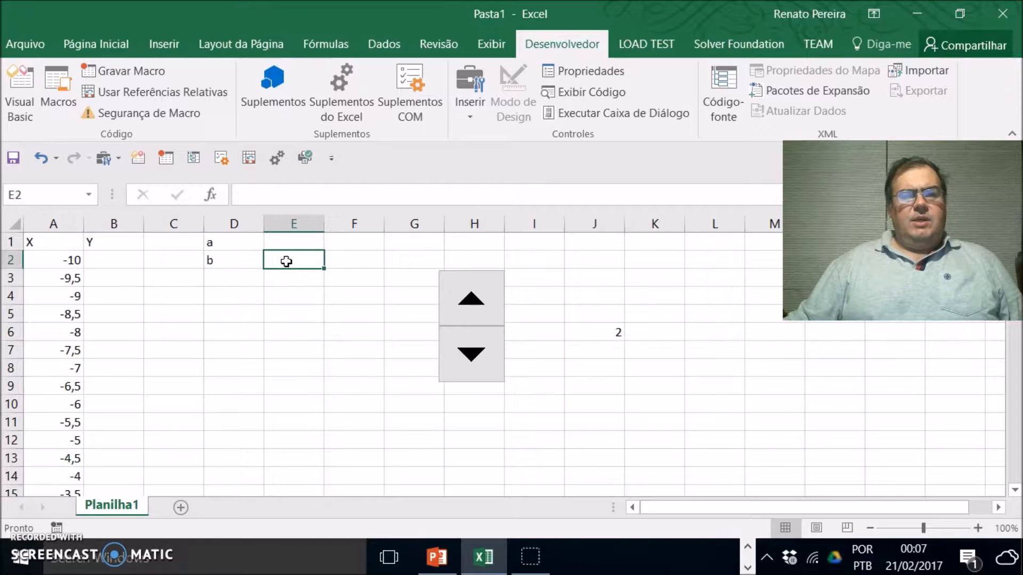
Enter the linear formula =$E$1*A2+$E$2 in cell B2, with absolute references to the cells beside labels a and b.
left_click(101, 260)
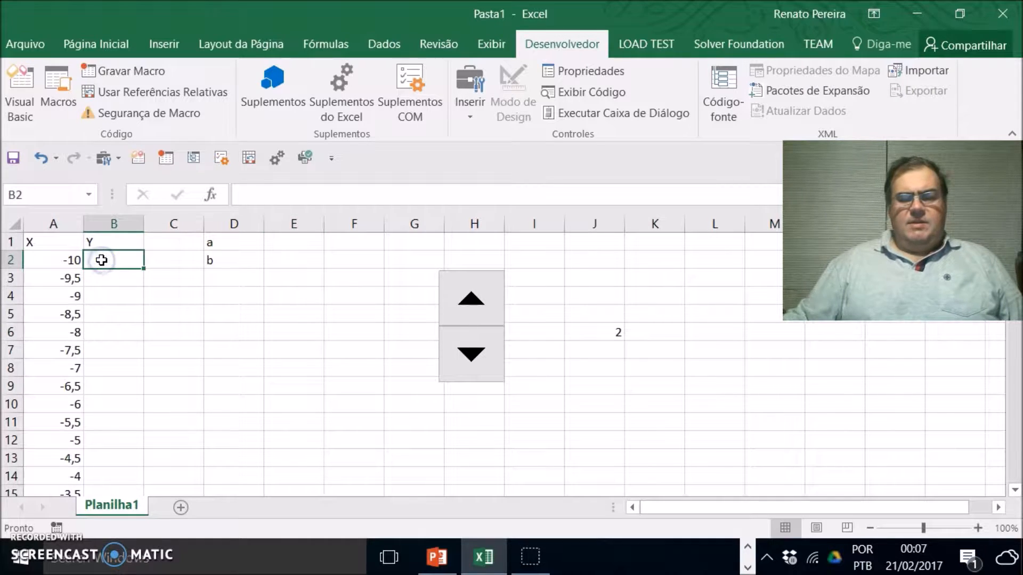
type("=")
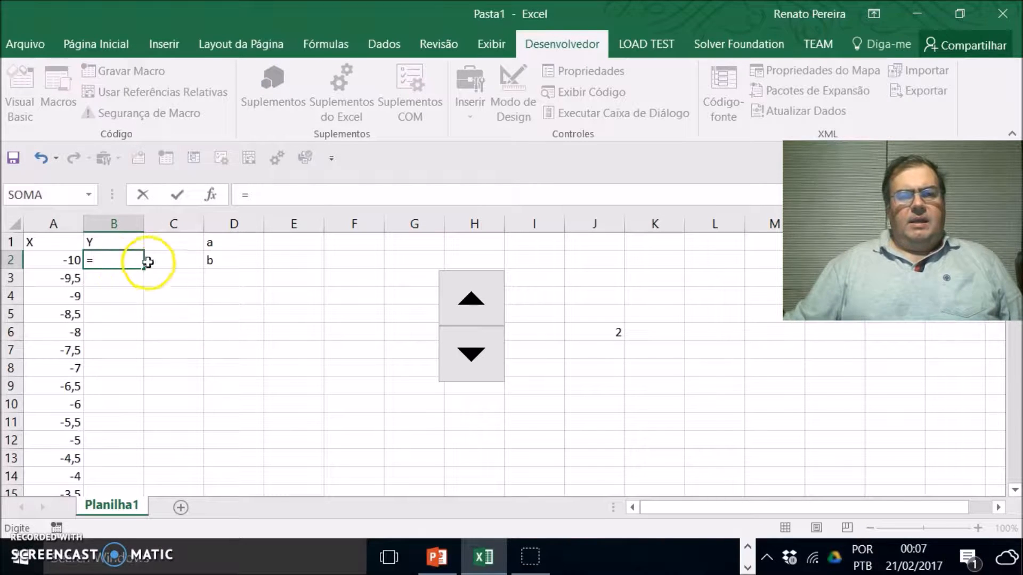
left_click(292, 242)
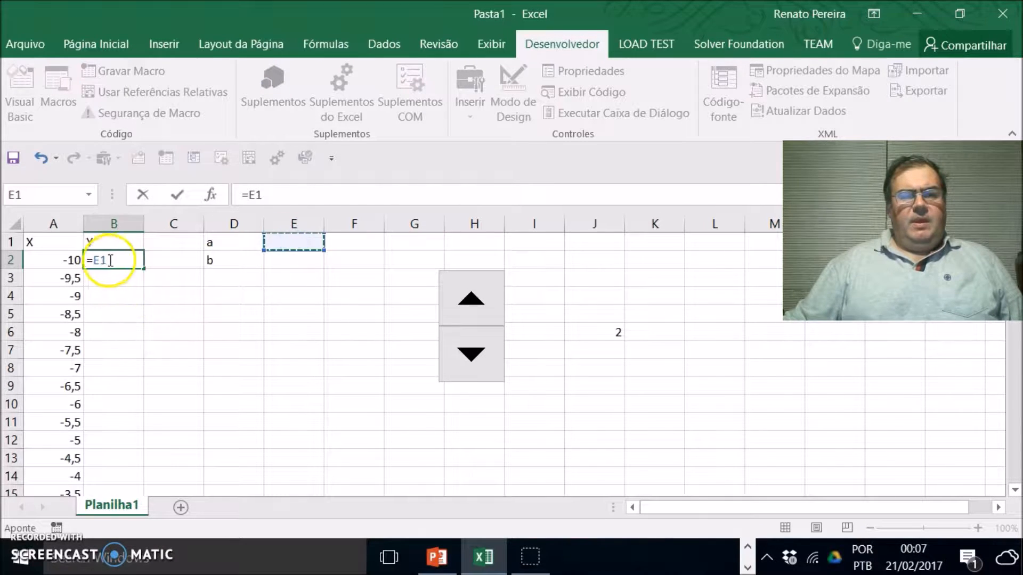
left_click(94, 260)
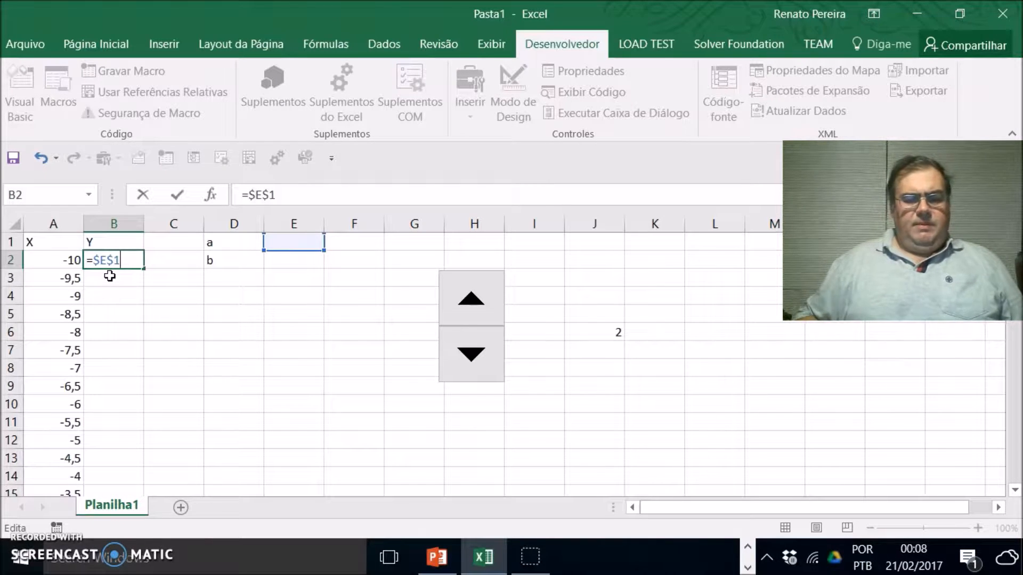
type("*")
left_click(66, 261)
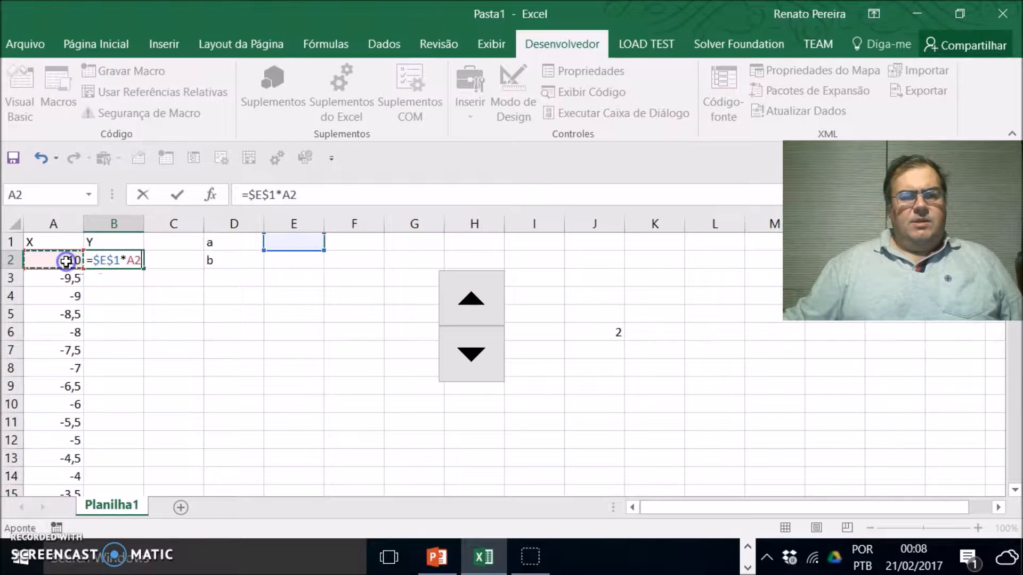
type("+")
left_click(286, 267)
left_click(145, 260)
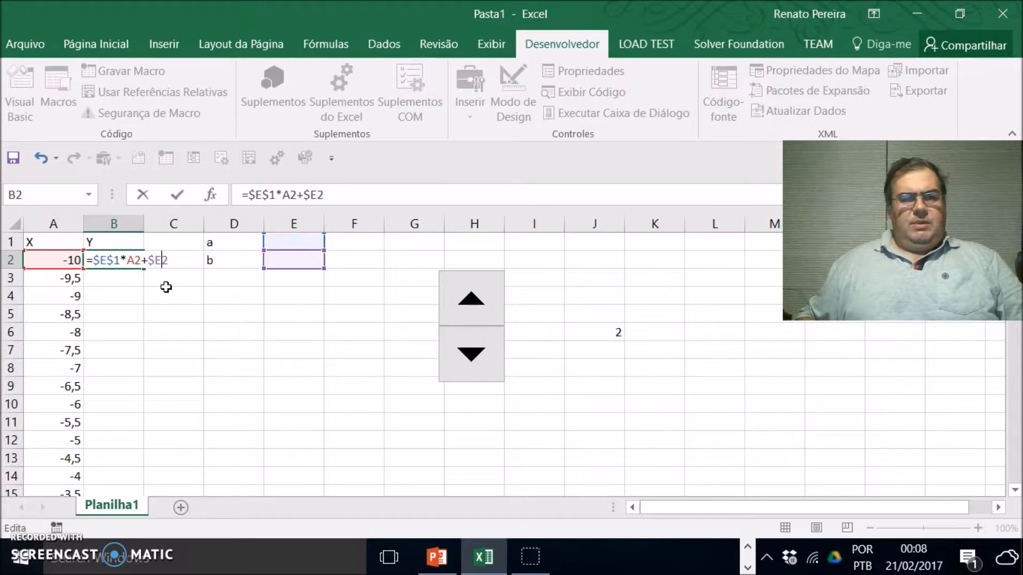
key("Return")
key("Up")
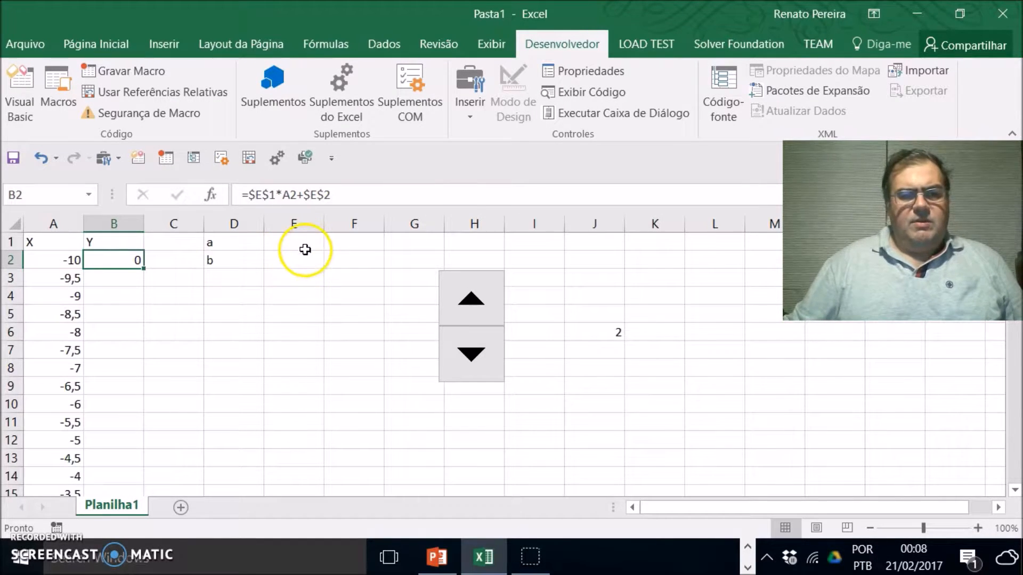
left_click(128, 260)
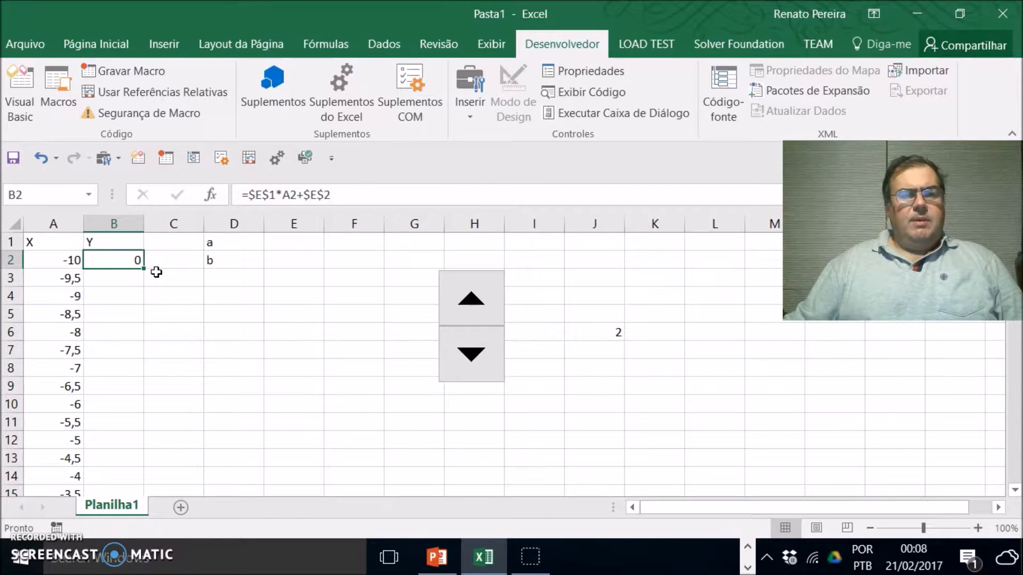
left_click(103, 254)
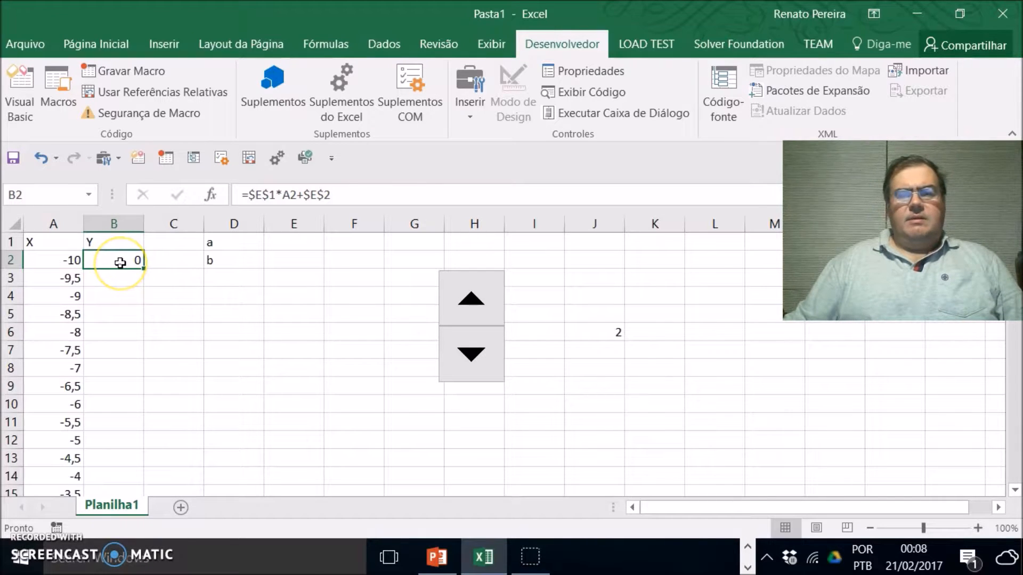
left_click(285, 240)
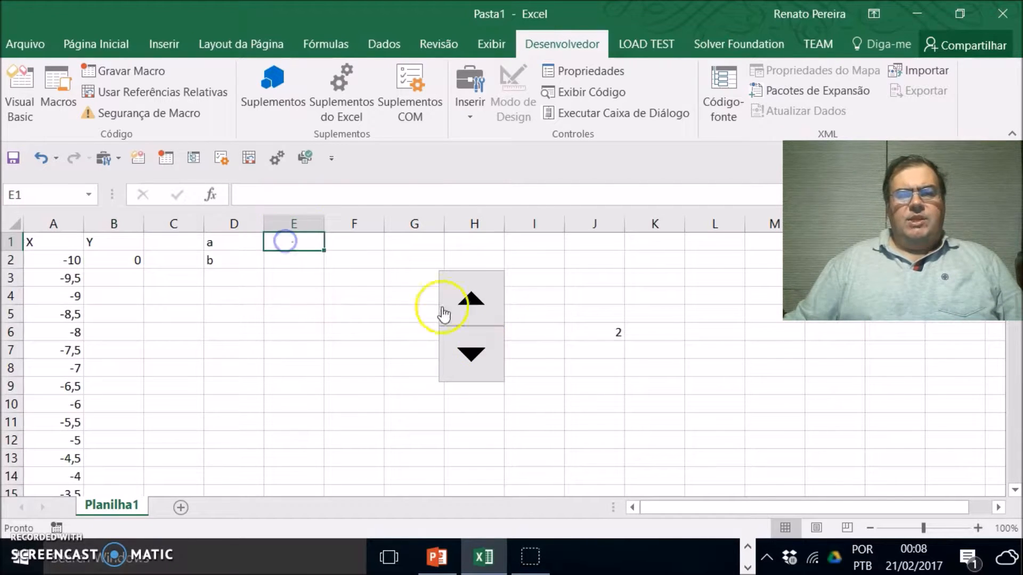
Step the spin button up once to check how its linked cell J6 responds.
left_click(613, 333)
left_click(470, 299)
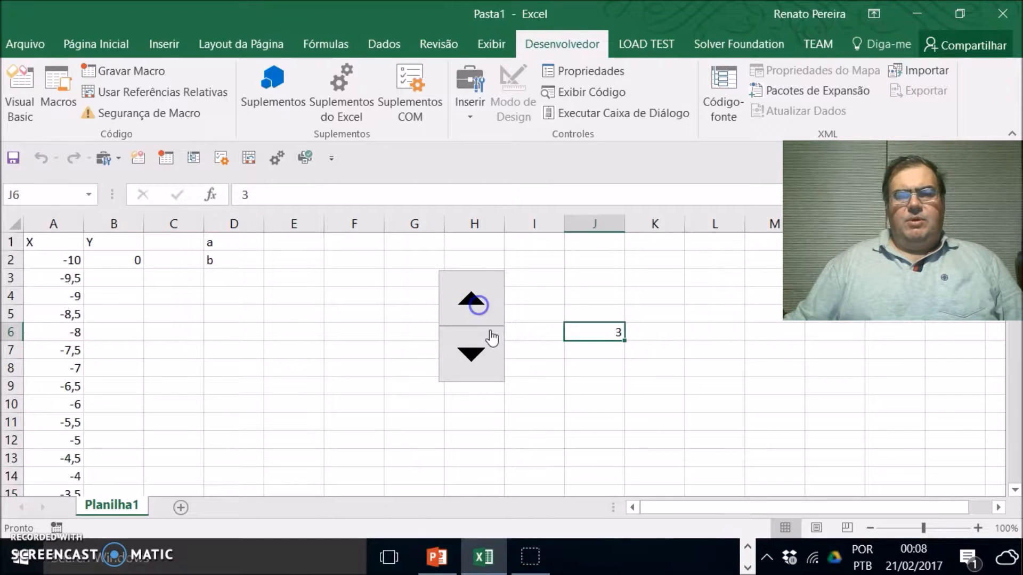
left_click(593, 406)
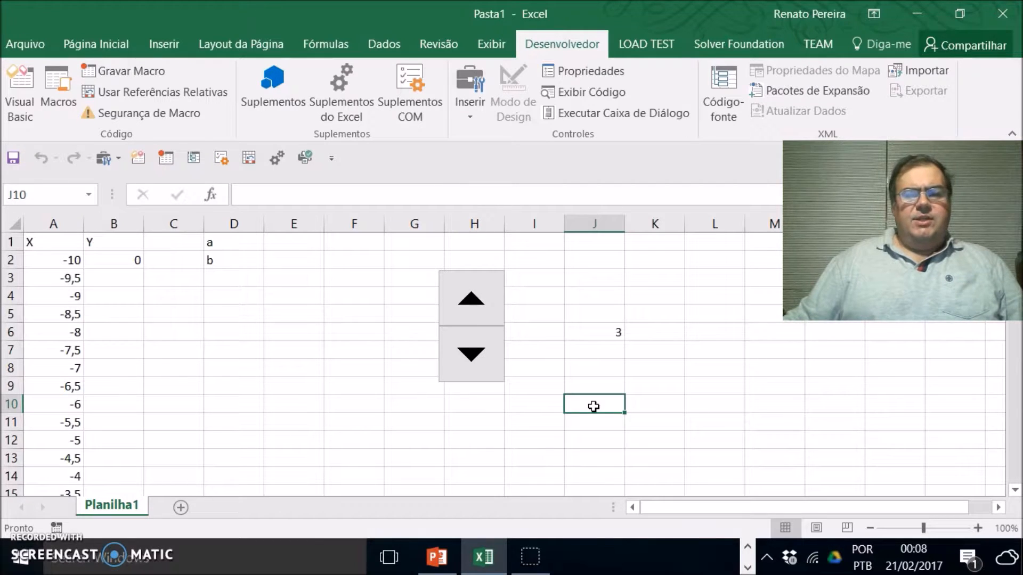
left_click(598, 332)
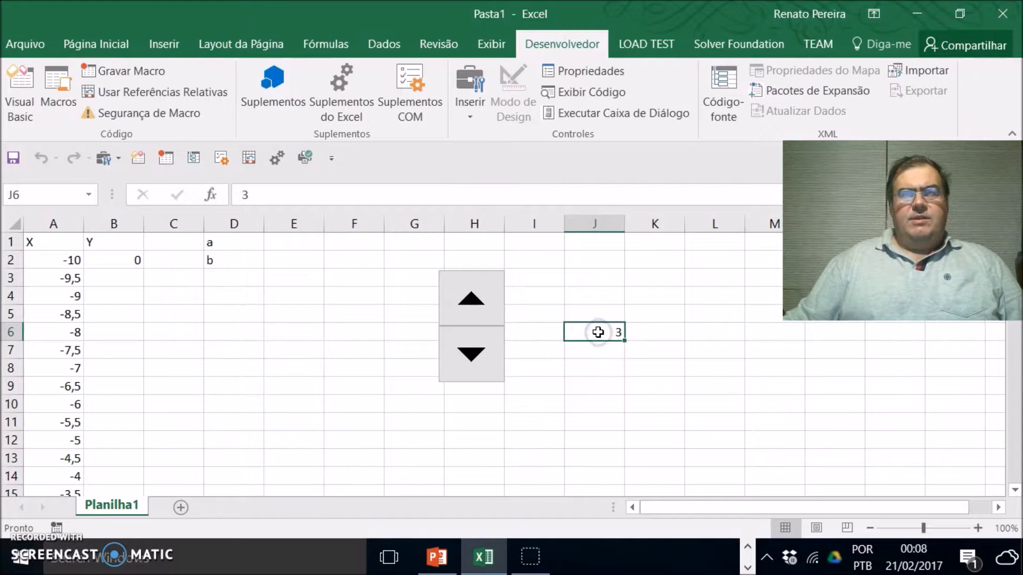
Set the spin button's maximum value to 200 in its control format settings.
right_click(473, 327)
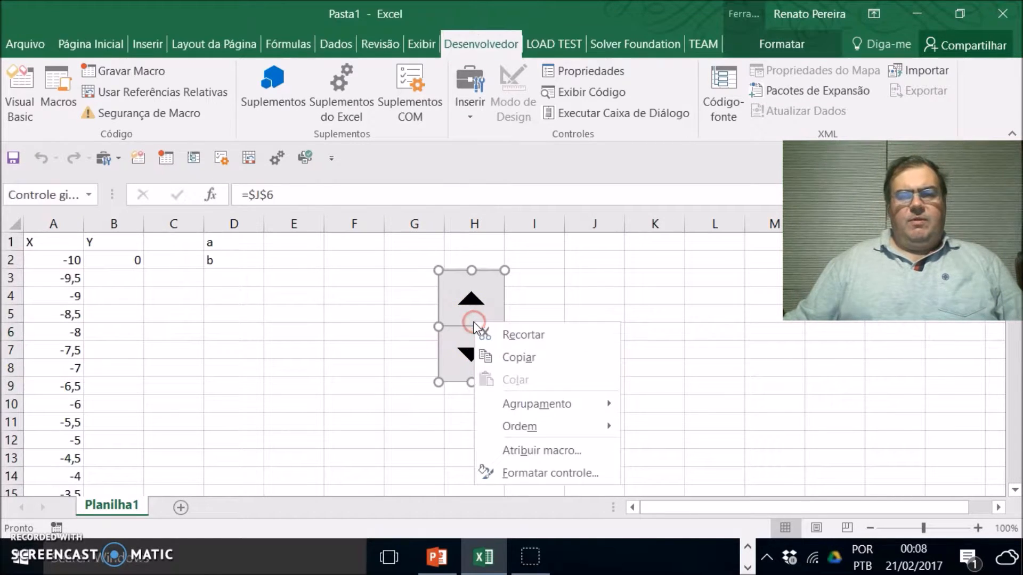
left_click(512, 476)
double_click(502, 212)
type("100")
left_click(639, 429)
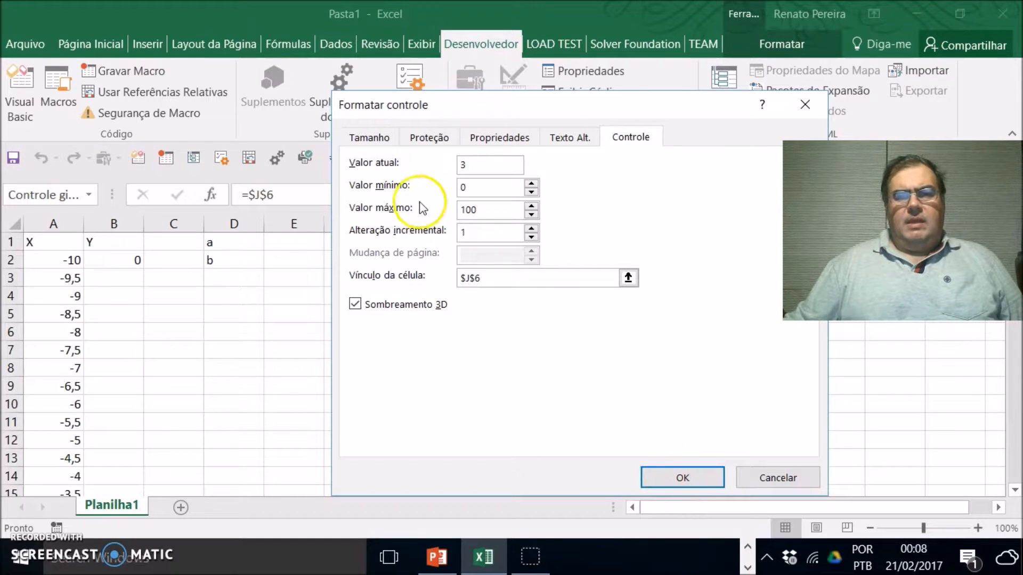
double_click(482, 210)
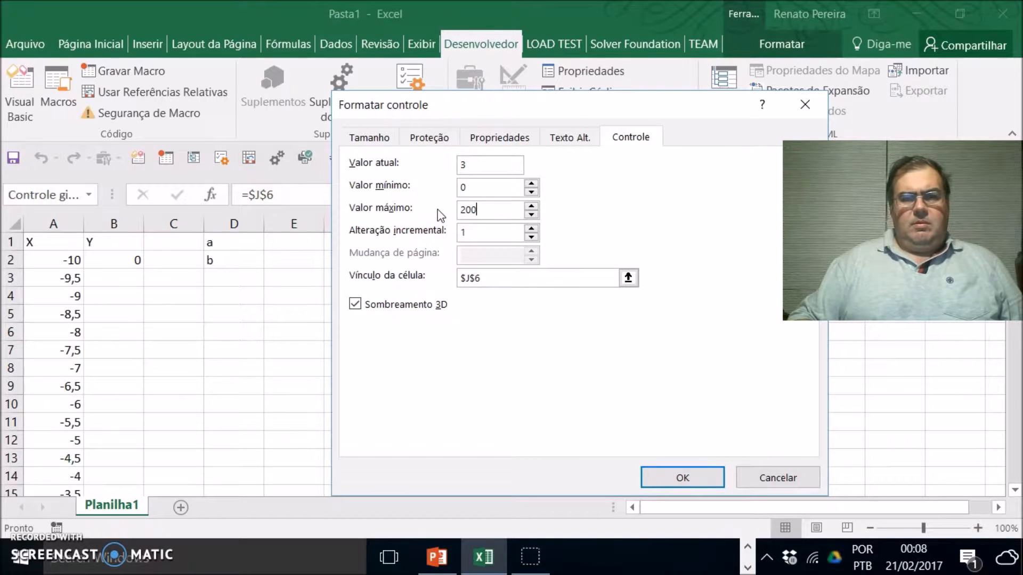
key("Return")
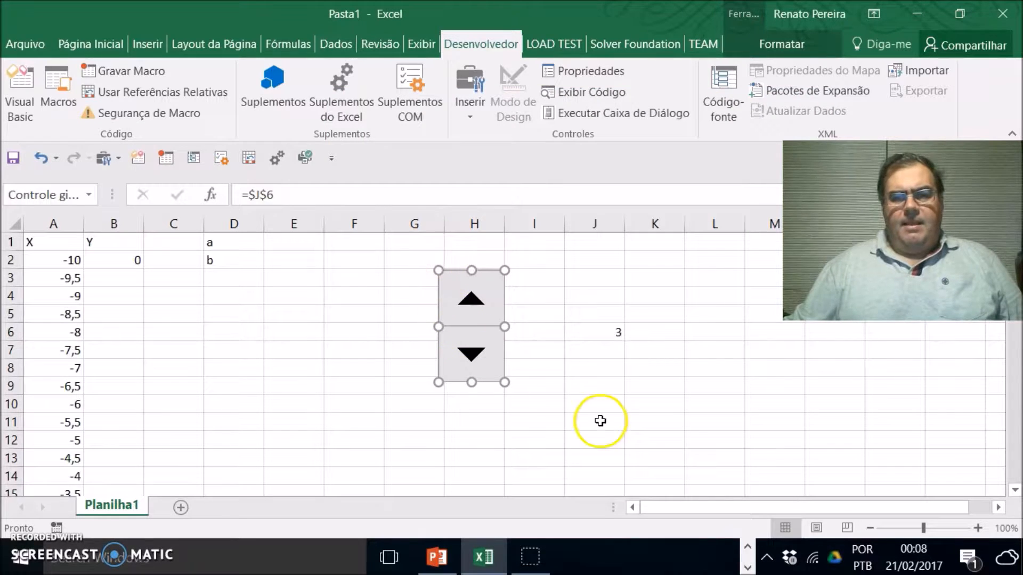
Test the reconfigured spin button by raising its linked cell J6 to 9.
left_click(569, 396)
left_click(471, 309)
left_click(472, 309)
left_click(592, 452)
left_click(589, 404)
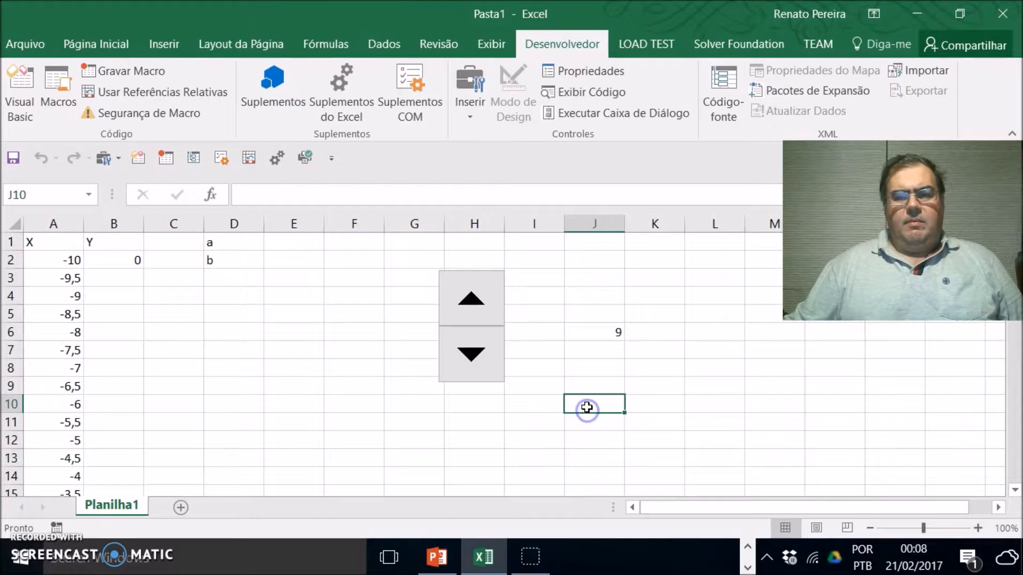
Enter the scaling formula =(J6-100)/10 in cell J8.
left_click(592, 369)
type("=")
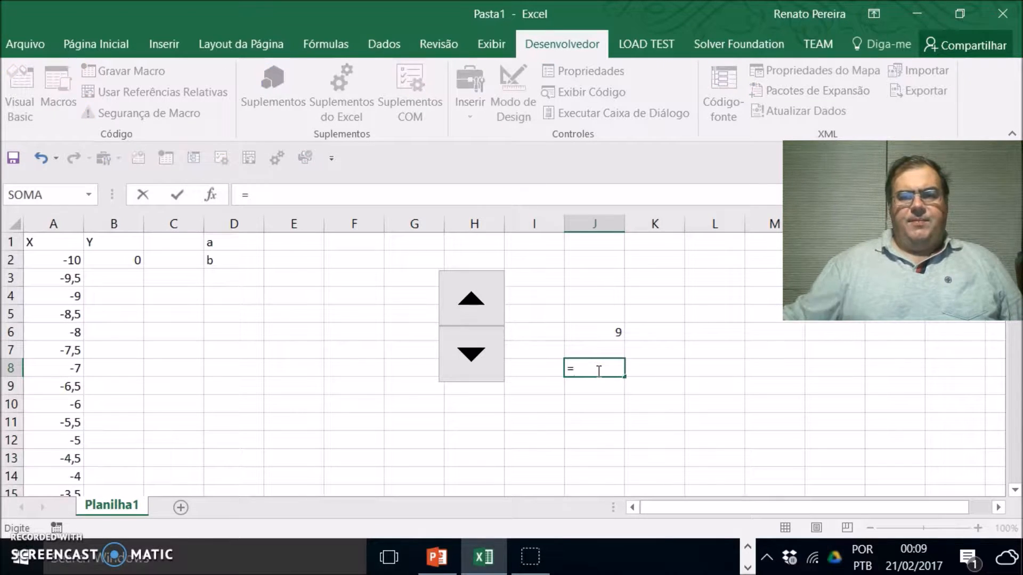
left_click(603, 333)
type("-10")
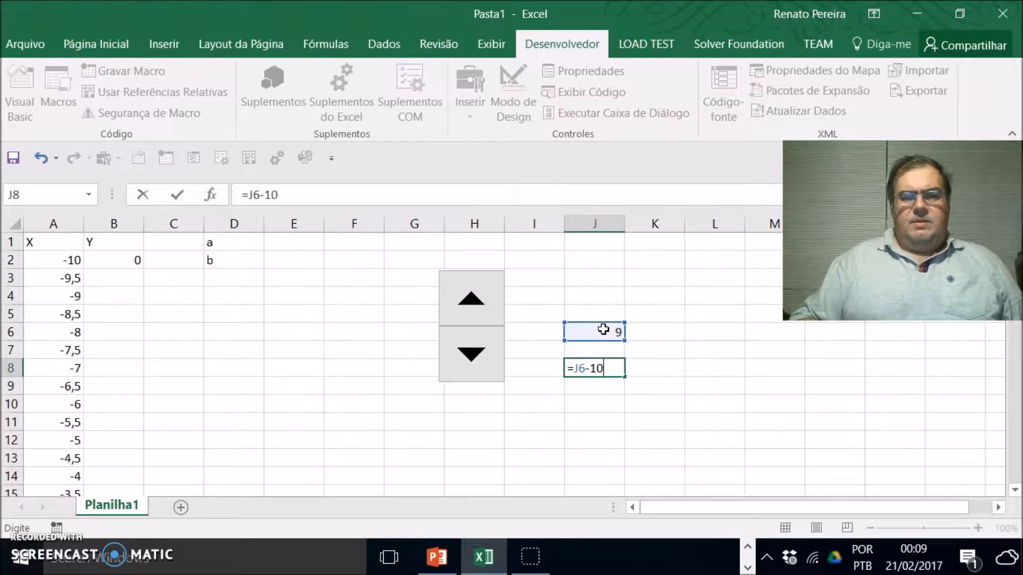
type("0")
left_click(250, 195)
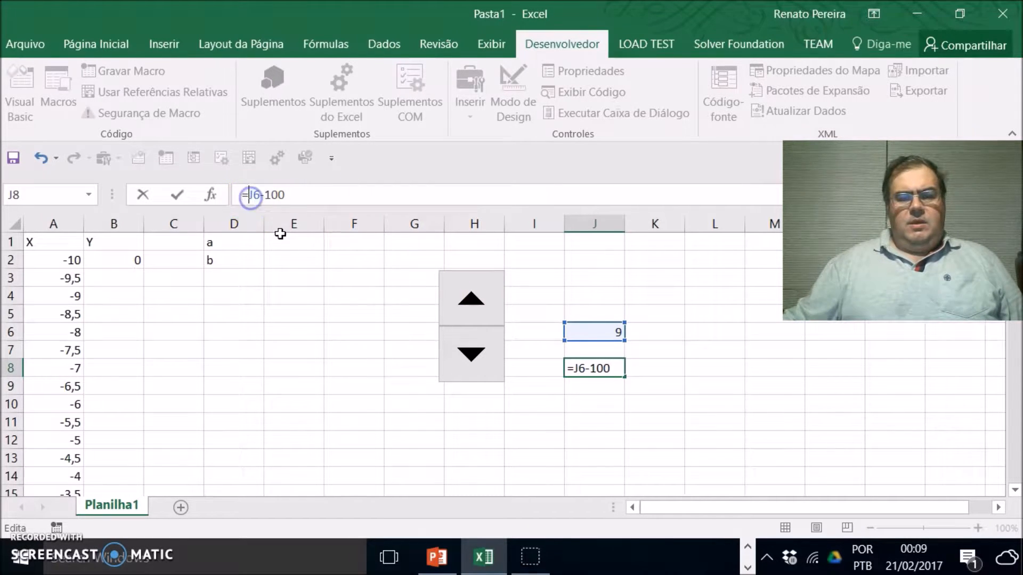
type("(")
type(")/10")
key("Return")
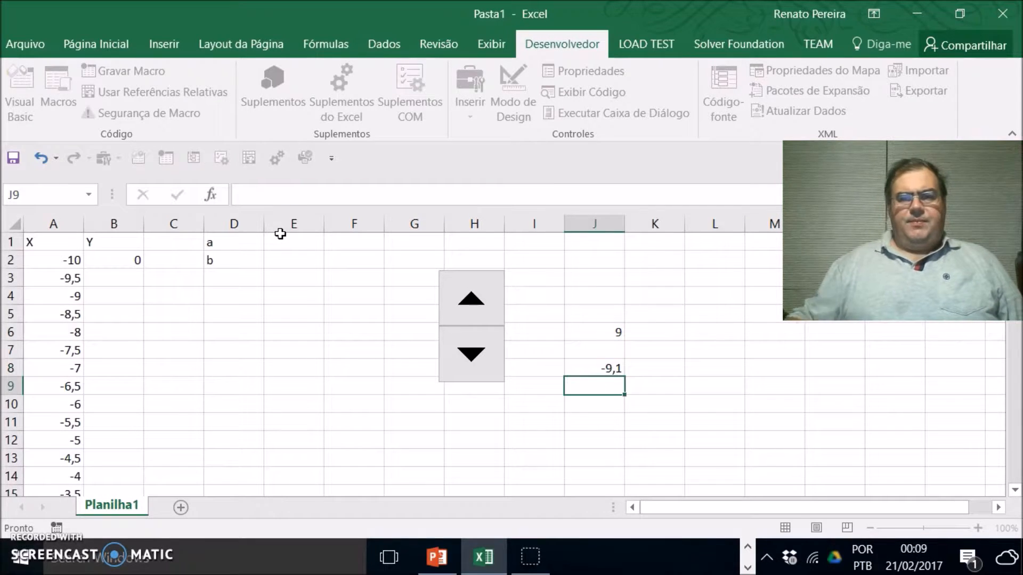
Raise J6 to 123 with the spin button and check the scaled value in cell J8.
left_click(512, 405)
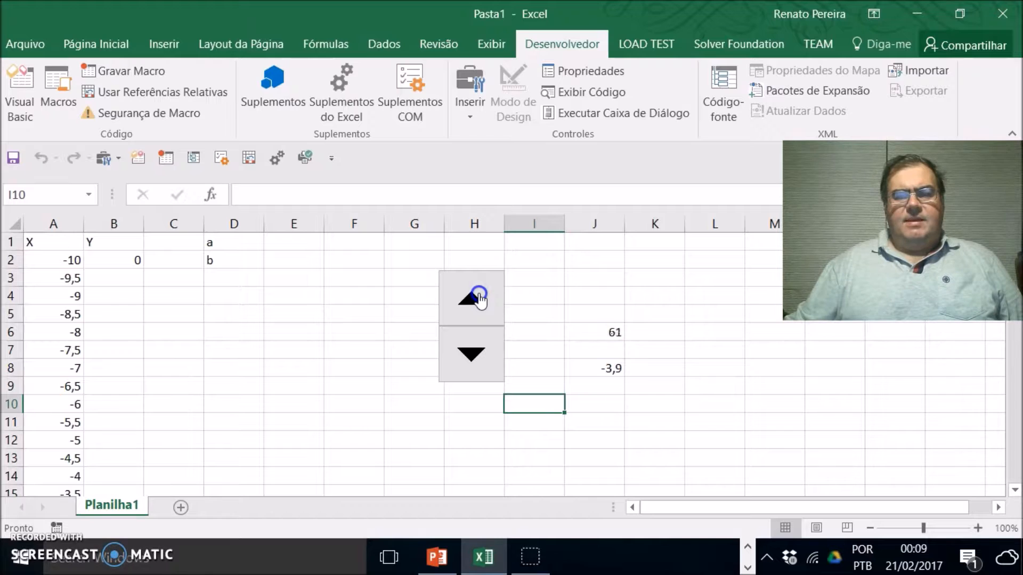
left_click_drag(478, 296, 479, 296)
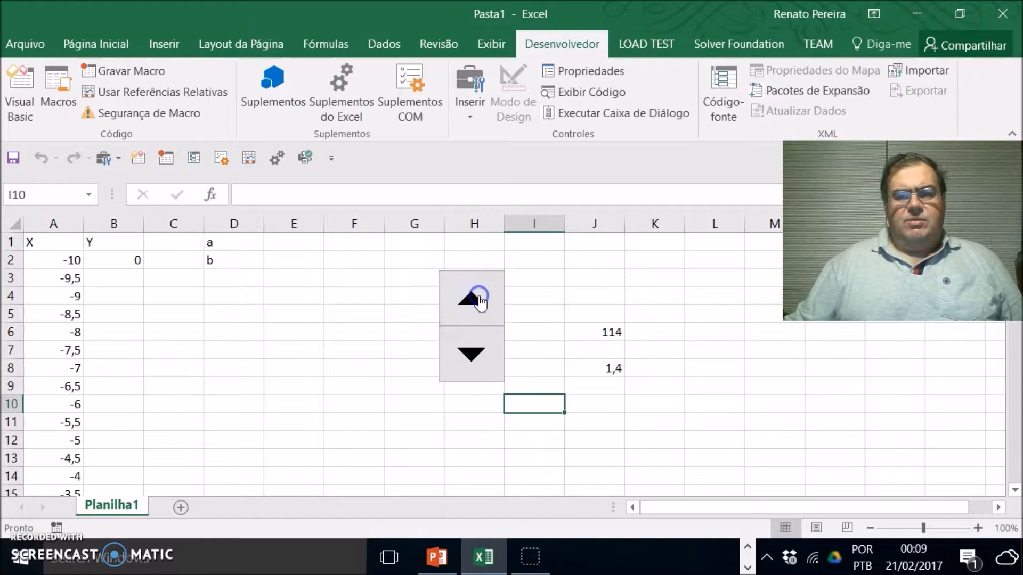
left_click(479, 297)
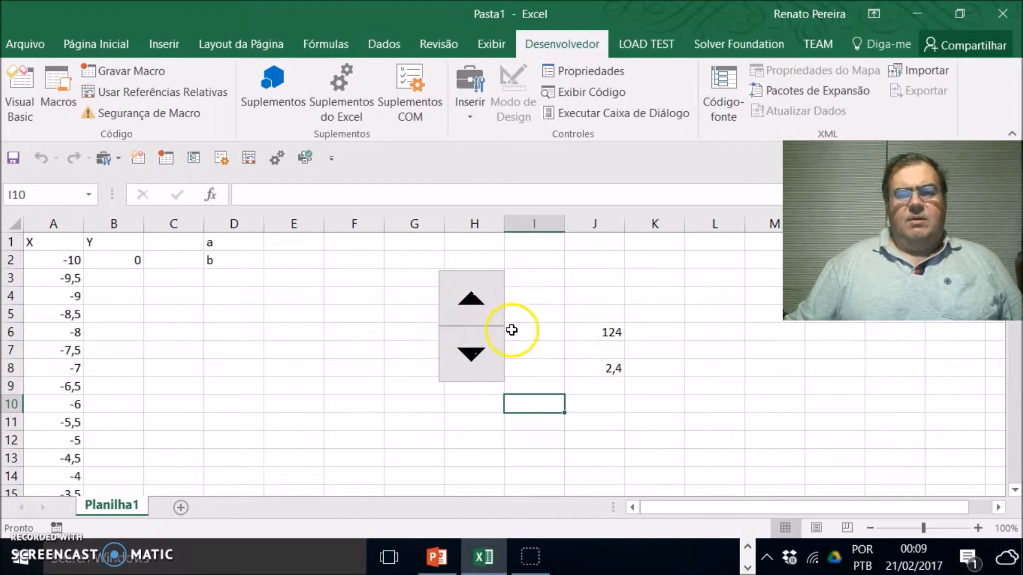
left_click(472, 299)
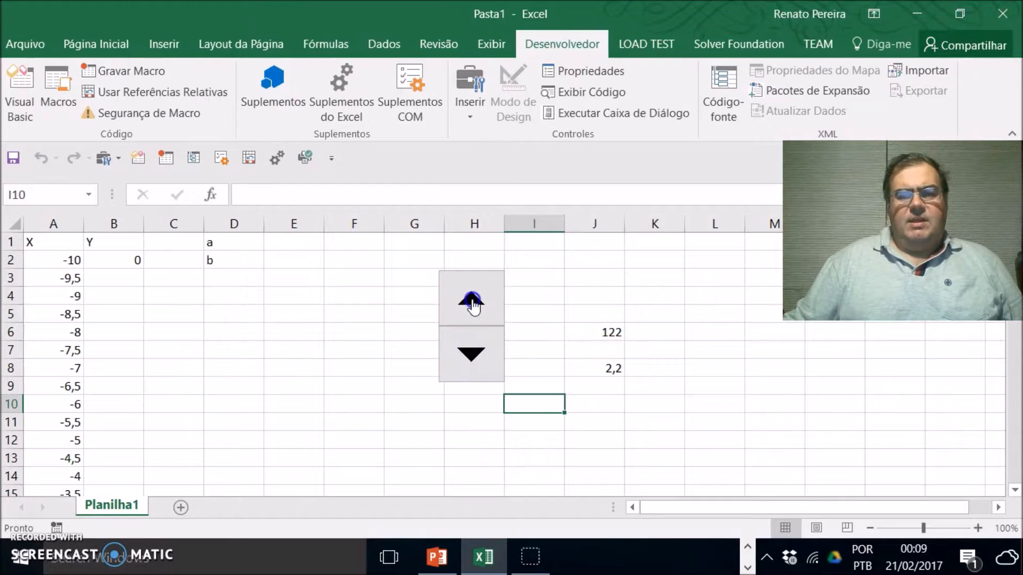
left_click(616, 372)
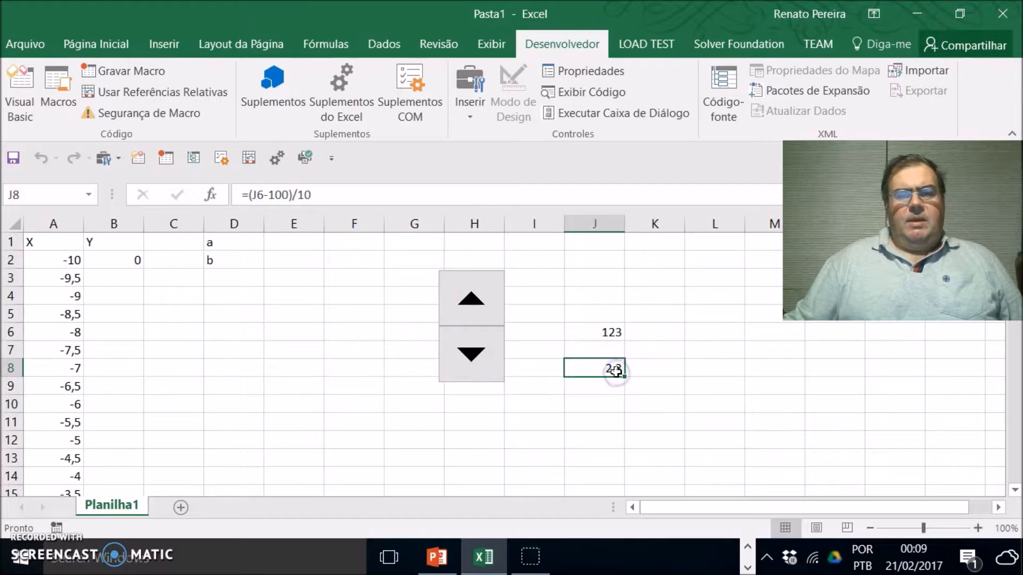
Link coefficient a to the scaled spin button value by entering =J8 in cell E1.
left_click(289, 247)
type("=")
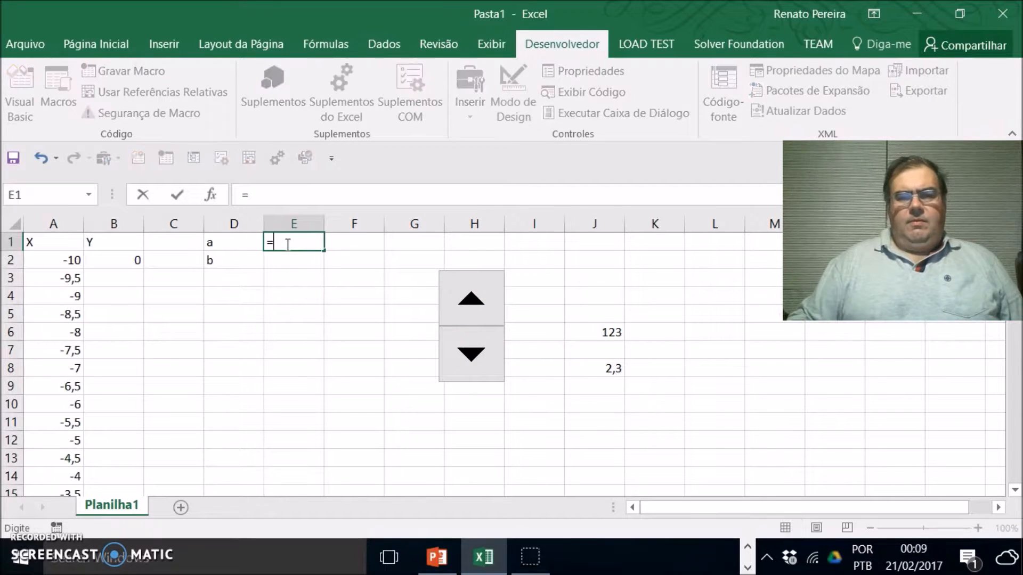
left_click(589, 368)
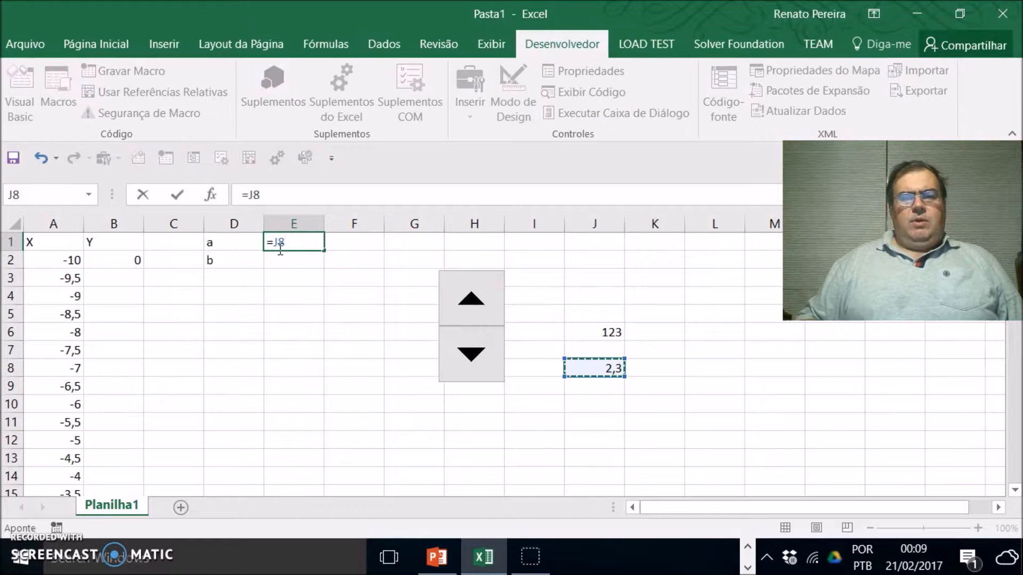
key("Return")
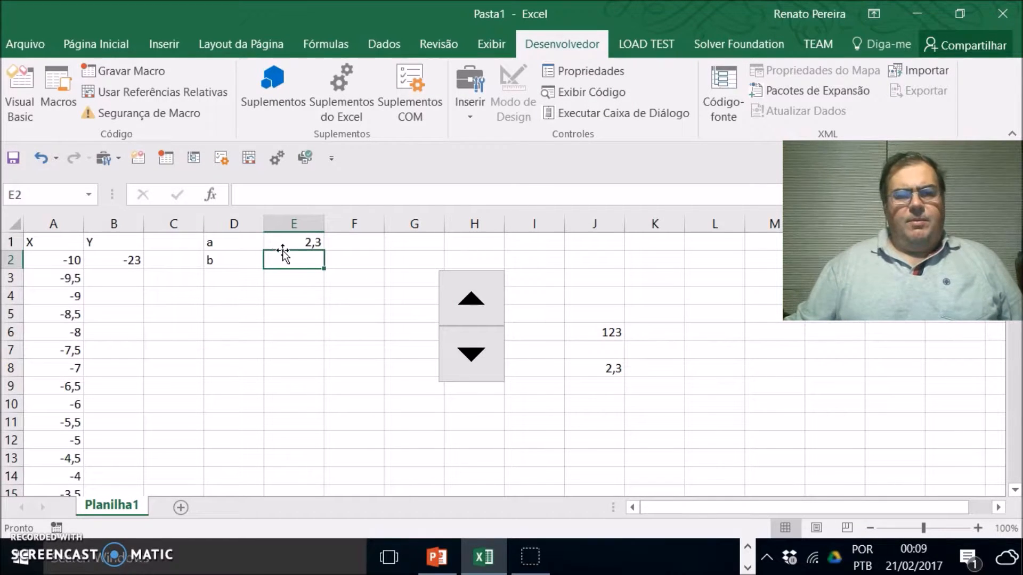
Insert a second spin button form control across columns K and L, from about row 2 to row 8.
right_click(473, 273)
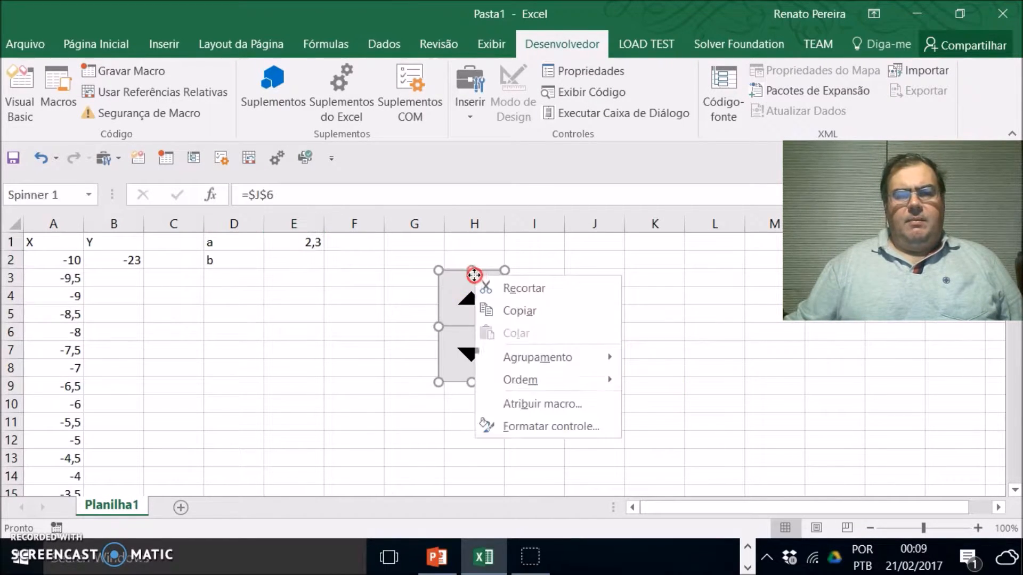
key("Escape")
left_click(715, 313)
left_click(472, 115)
left_click(518, 154)
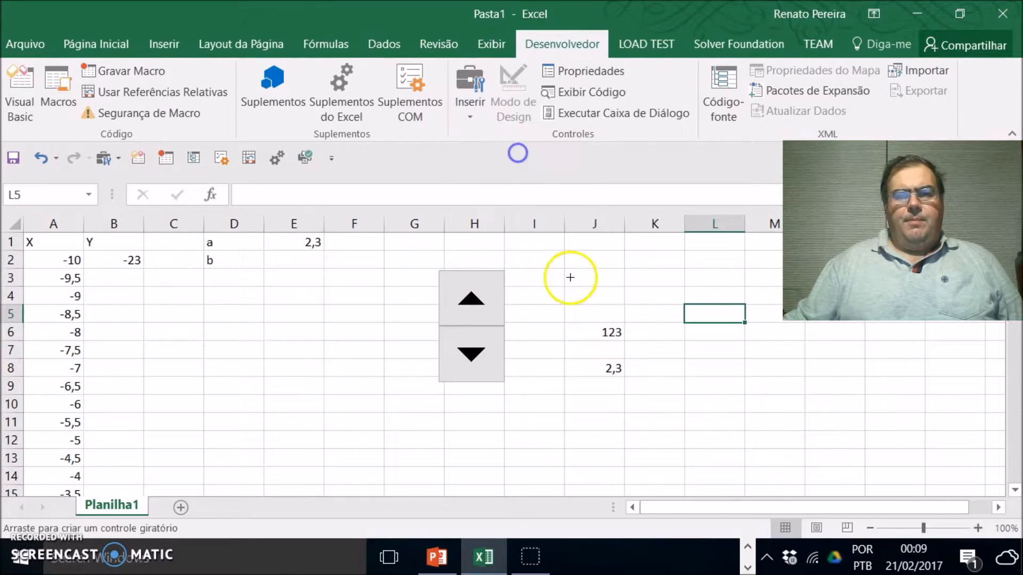
left_click_drag(661, 377, 714, 258)
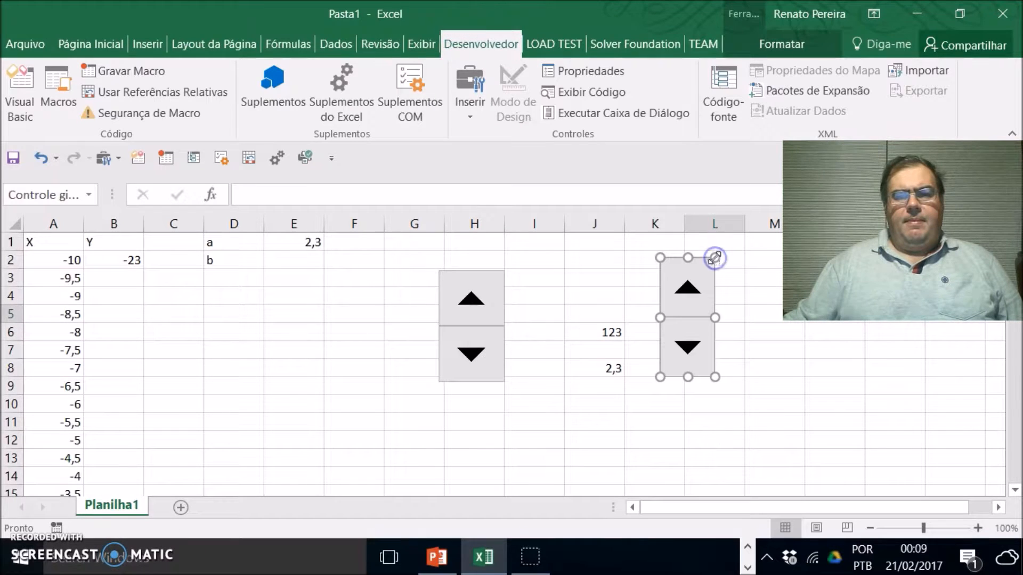
left_click(793, 403)
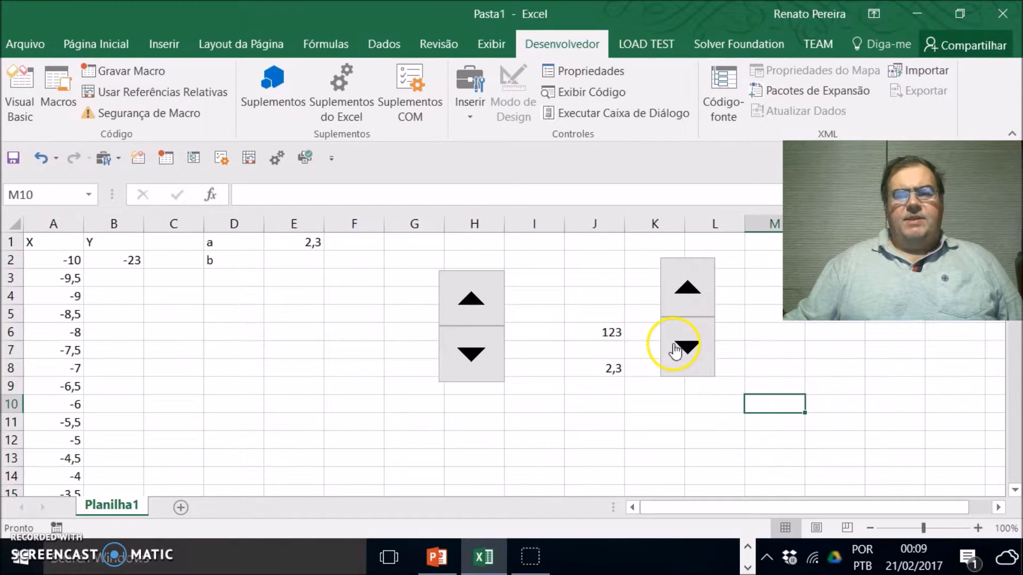
Set the second spin button's maximum value to 200 and link it to cell M6.
right_click(696, 327)
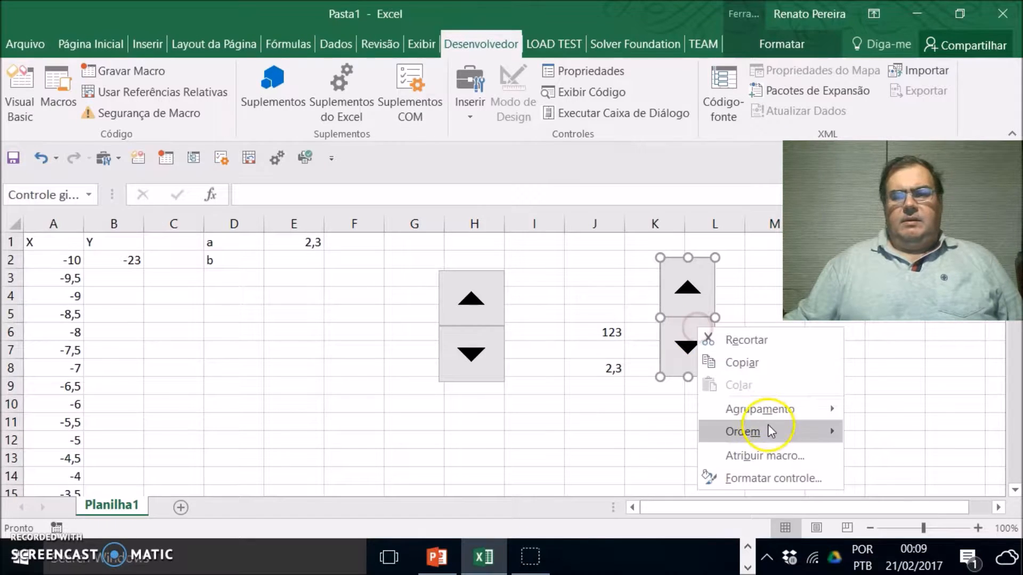
left_click(772, 480)
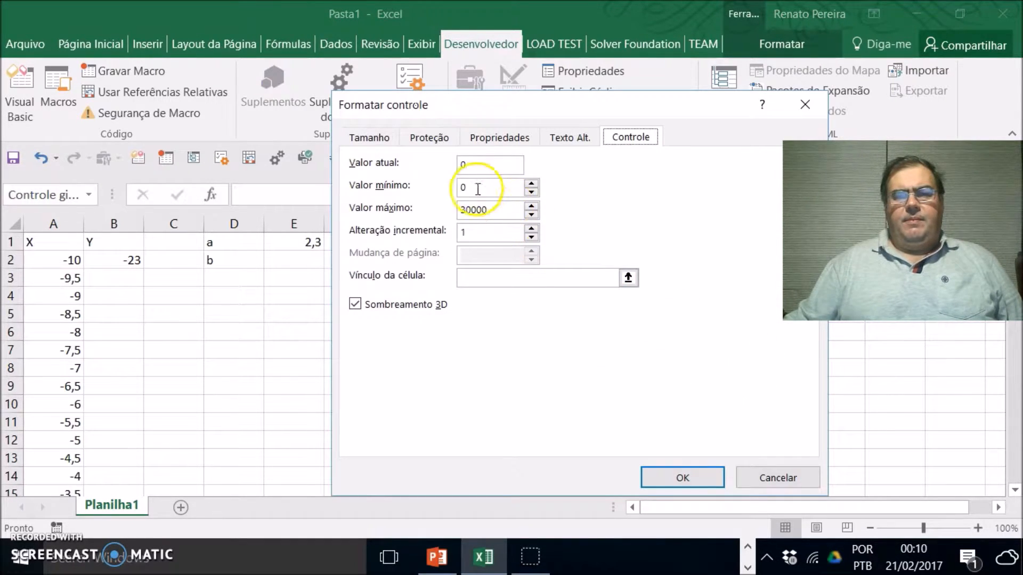
left_click_drag(491, 210, 409, 211)
type("200")
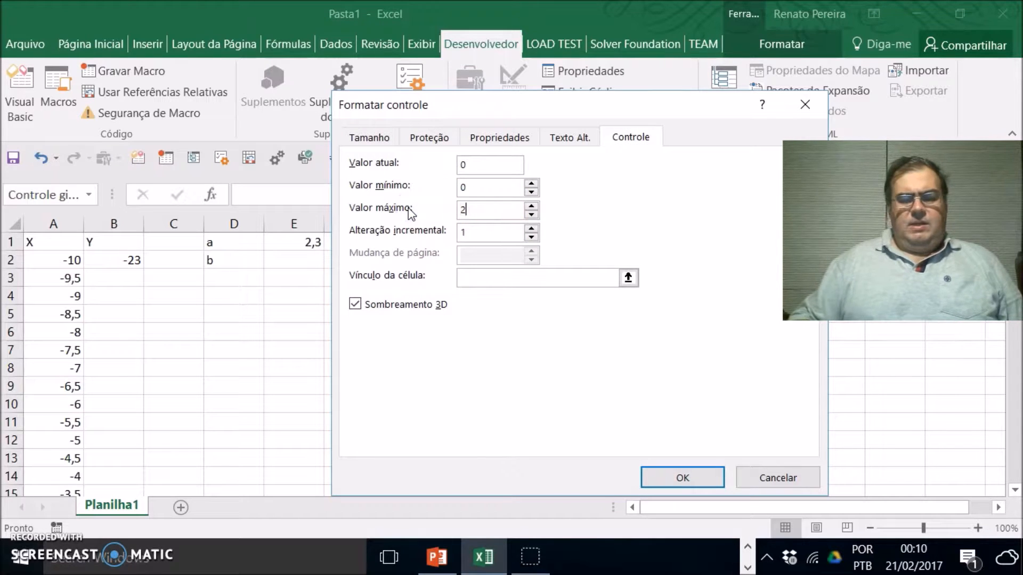
left_click(628, 278)
left_click(776, 333)
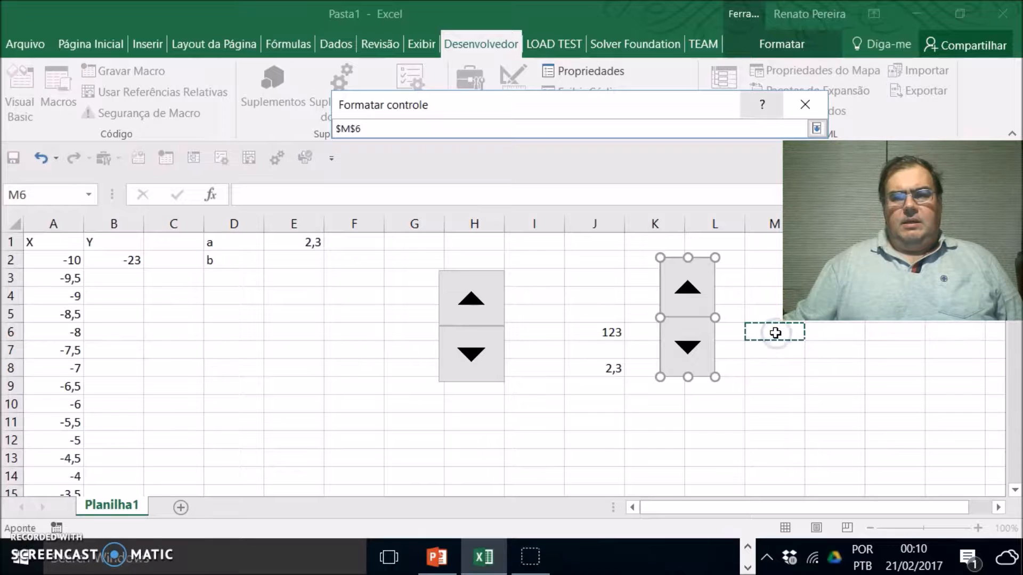
key("Return")
left_click(687, 474)
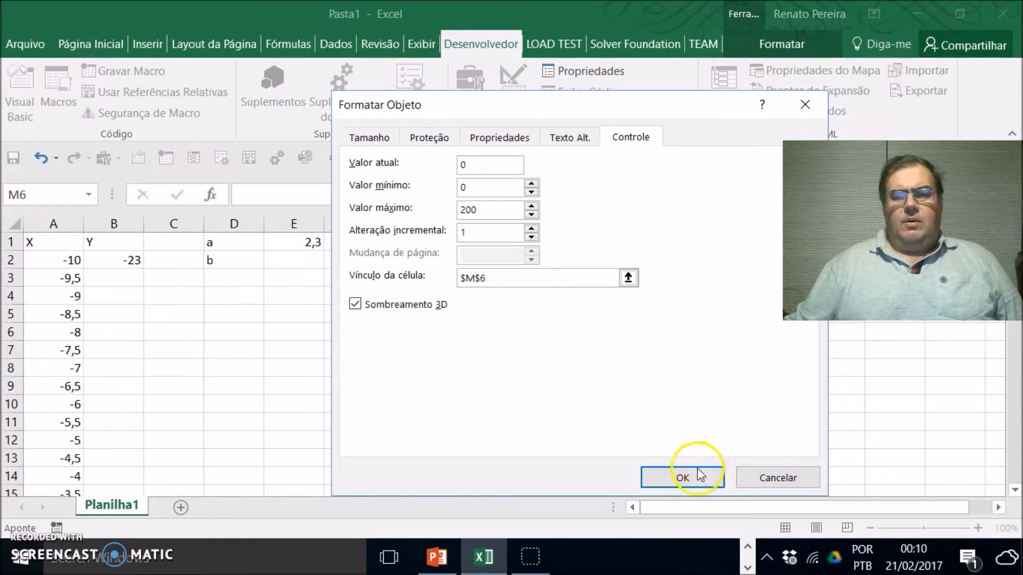
Deselect the second spin button and use it to raise its linked cell M6 to 3.
left_click(753, 358)
left_click(781, 403)
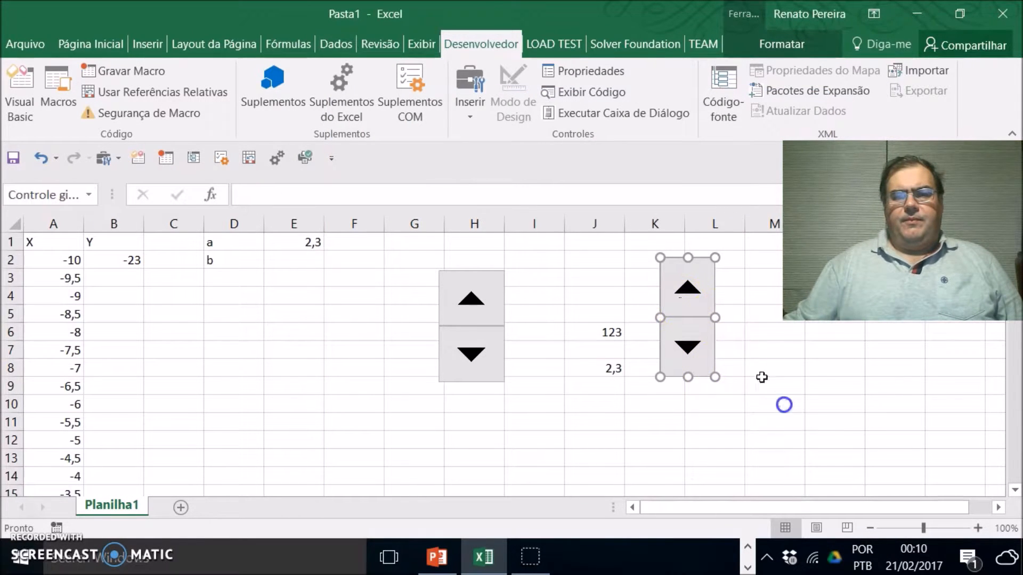
left_click(702, 303)
double_click(701, 303)
Scale the second spin button's linked value by entering =(M6-100)/10 in cell M8.
left_click(778, 368)
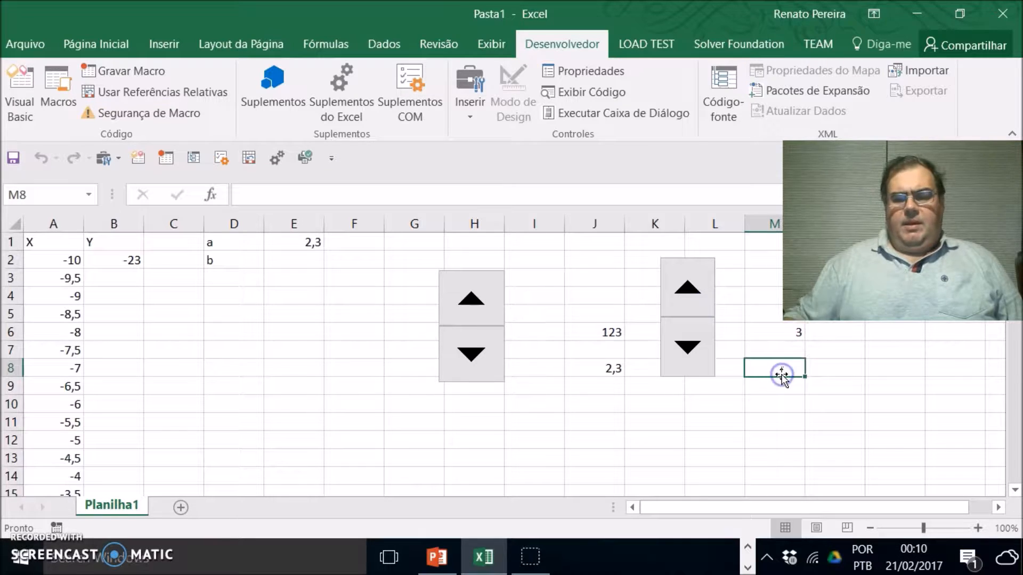
type("=")
left_click(789, 334)
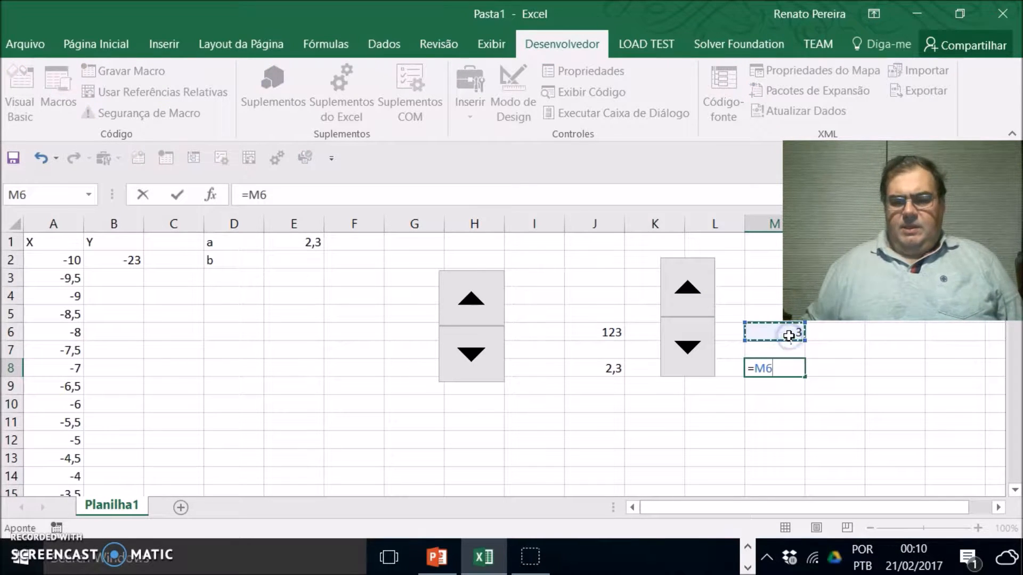
left_click(249, 193)
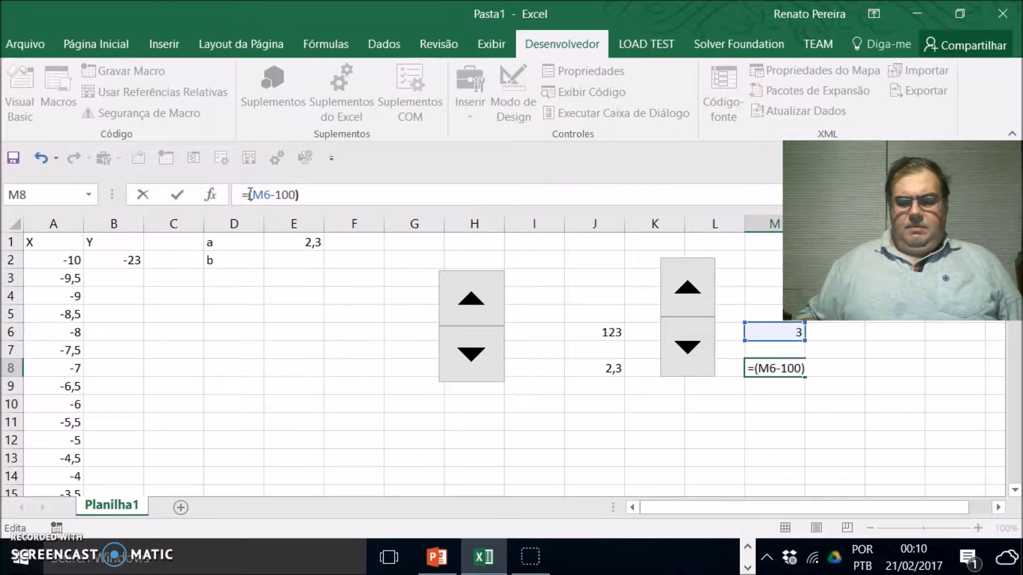
key("Return")
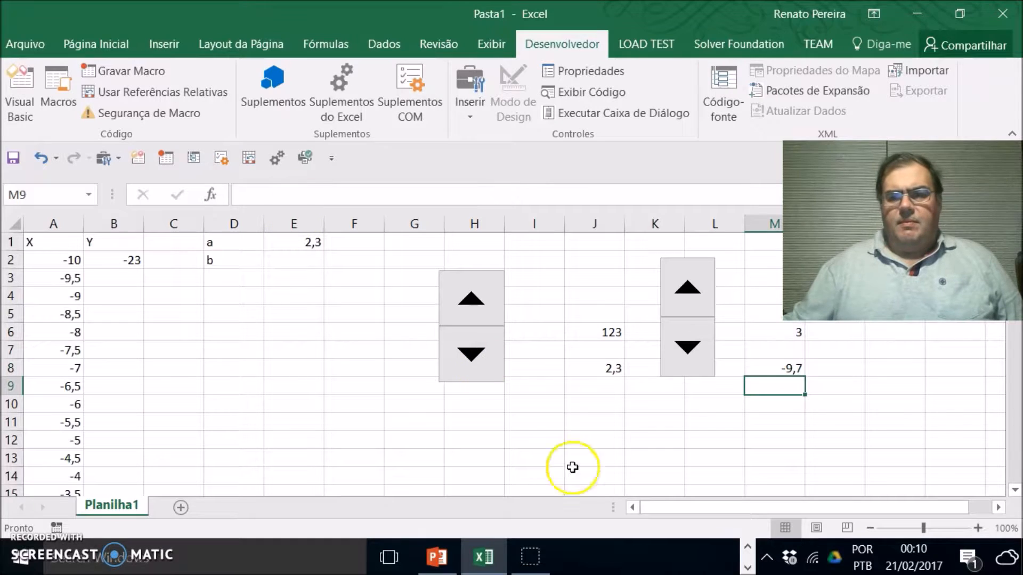
Link coefficient b to the second scaled spin button value by entering =M8 in cell E2.
left_click(303, 259)
type("=")
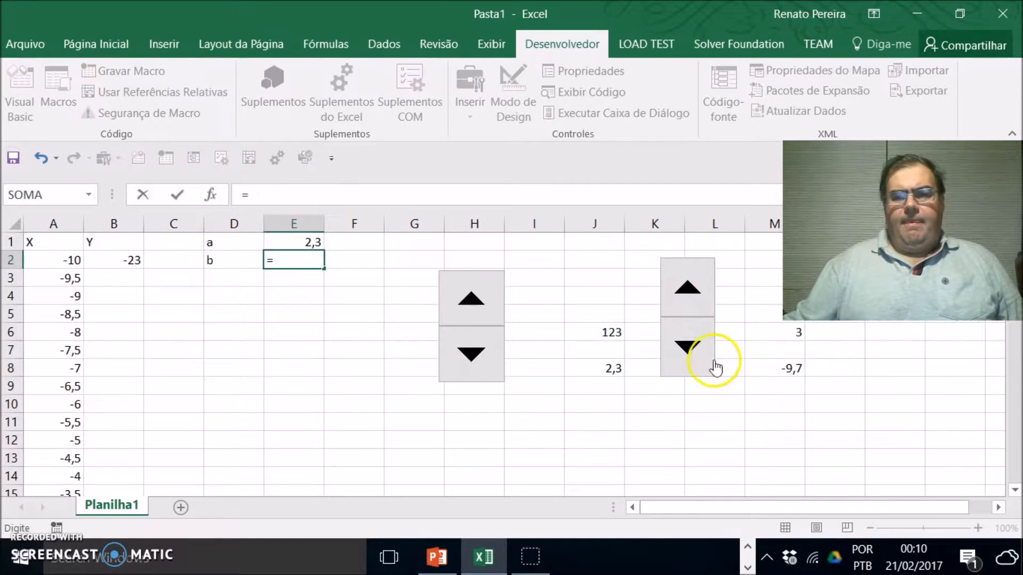
left_click(776, 367)
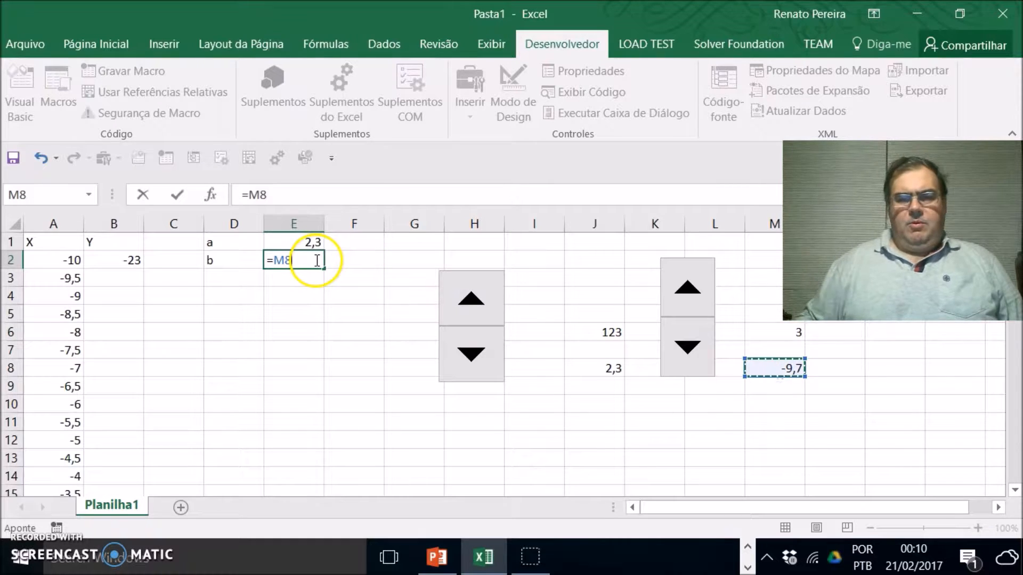
key("Return")
Fill the Y formula from cell B2 down to B42 alongside all X values, and deselect the range.
left_click(125, 260)
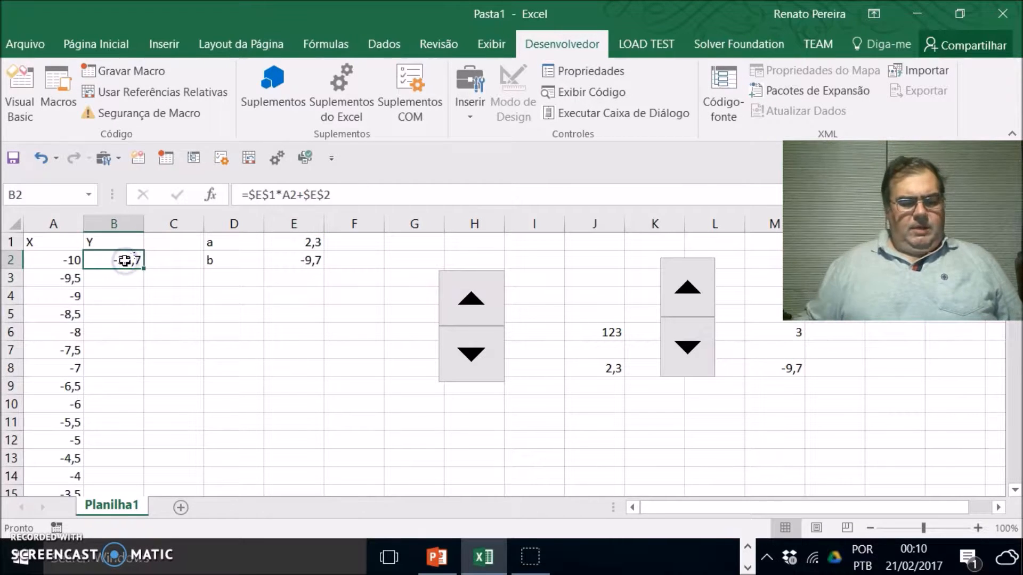
left_click_drag(143, 269, 169, 454)
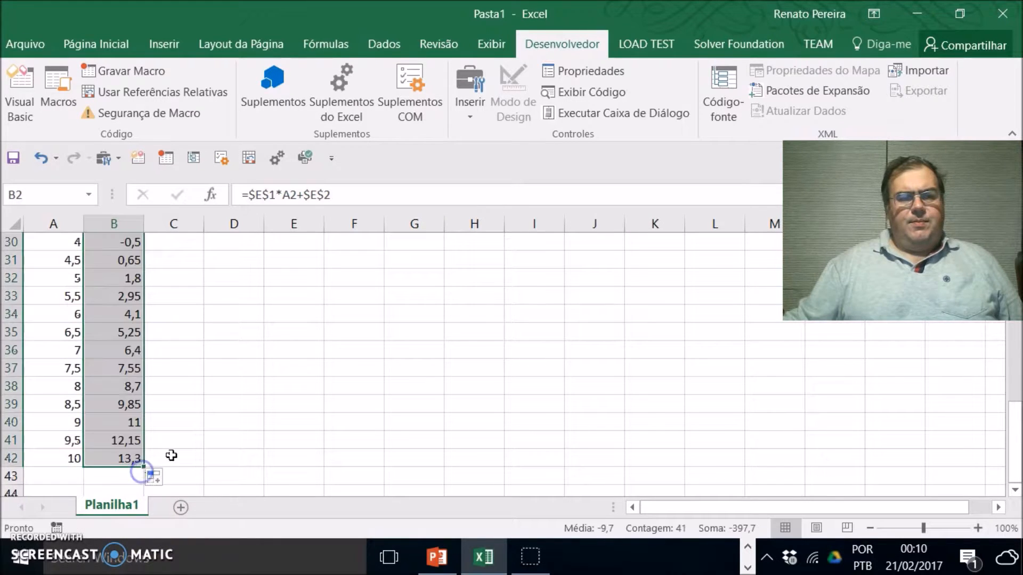
scroll(170, 455, "up", 10)
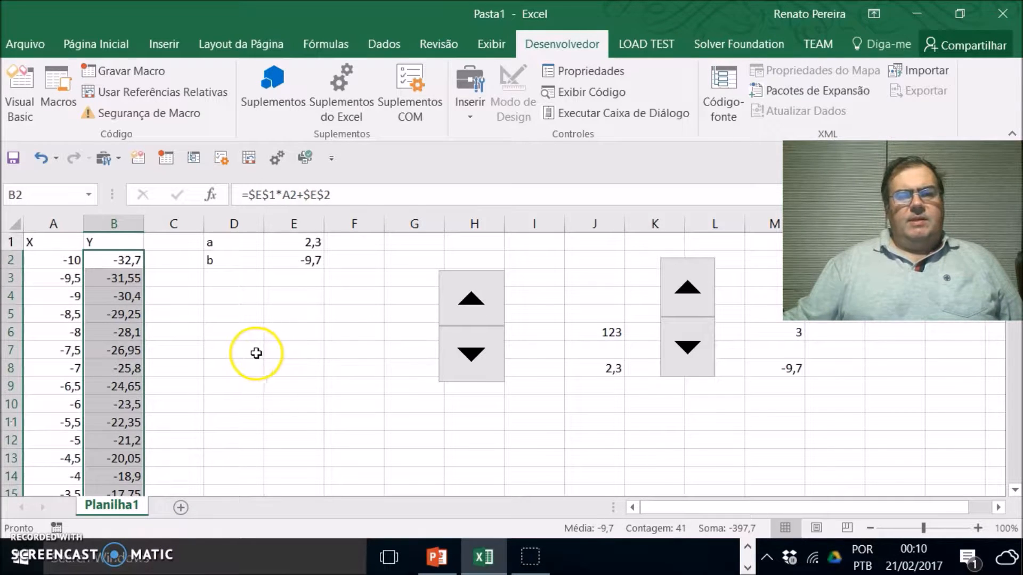
left_click(278, 350)
Use the two spin buttons to raise coefficient a to 4,7 and coefficient b to -8,1.
left_click(484, 298)
left_click(484, 298)
left_click(485, 298)
left_click(485, 298)
left_click(484, 299)
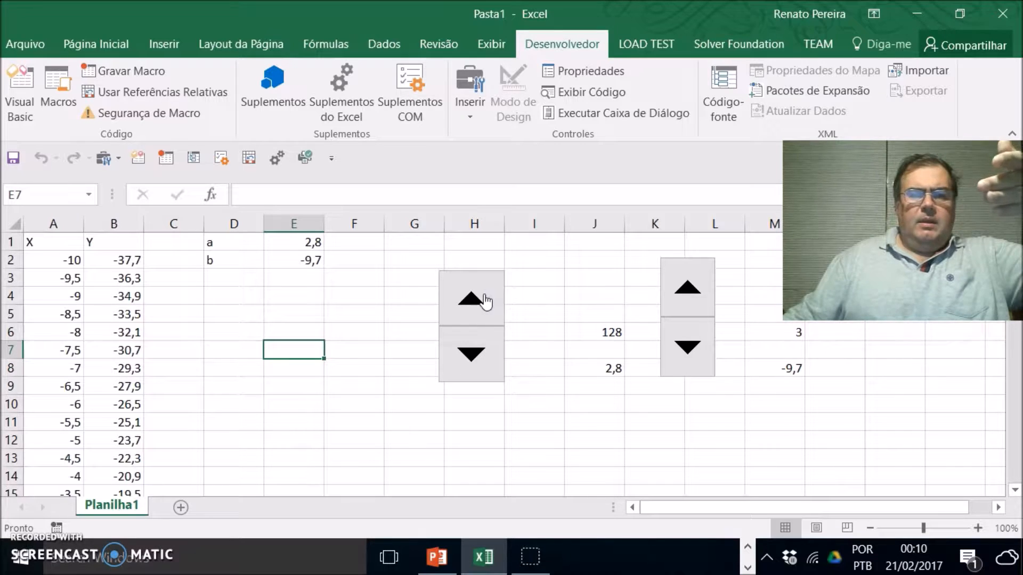
left_click_drag(485, 298, 485, 298)
left_click_drag(686, 298, 685, 302)
Narrow the first spin button to about half a column and move it into column I, from about row 4 to row 10.
right_click(499, 297)
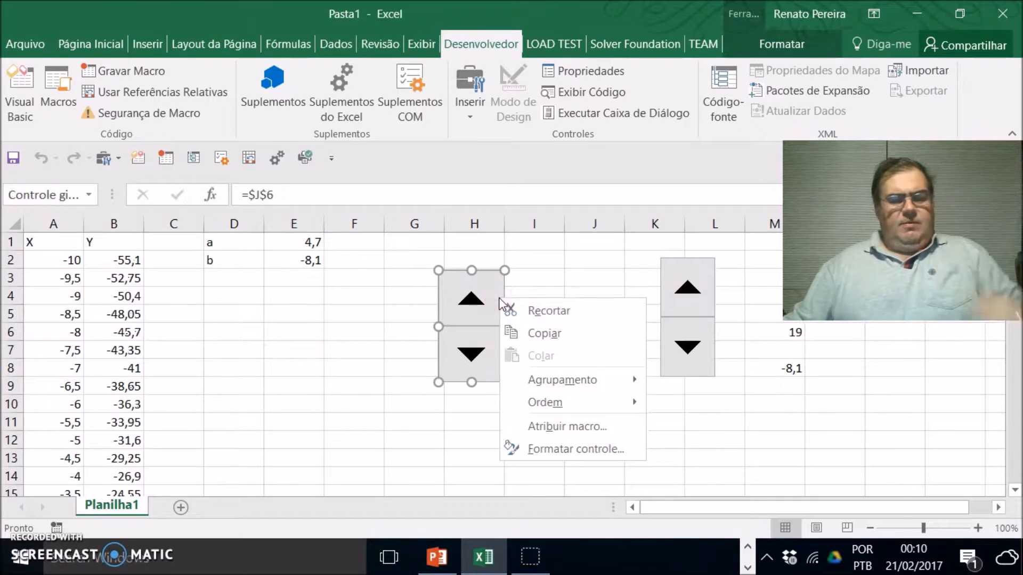
key("Escape")
left_click_drag(482, 384, 467, 381)
left_click_drag(454, 280, 547, 306)
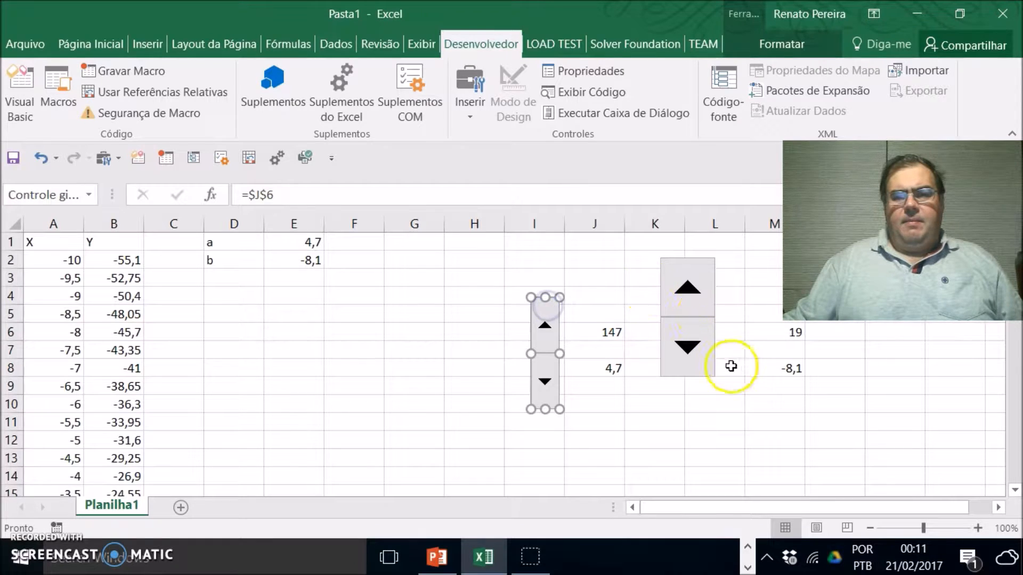
Narrow the second spin button to about half its width and move it to the border of columns L and M, about rows 4 to 10.
left_click(679, 265)
left_click(679, 265)
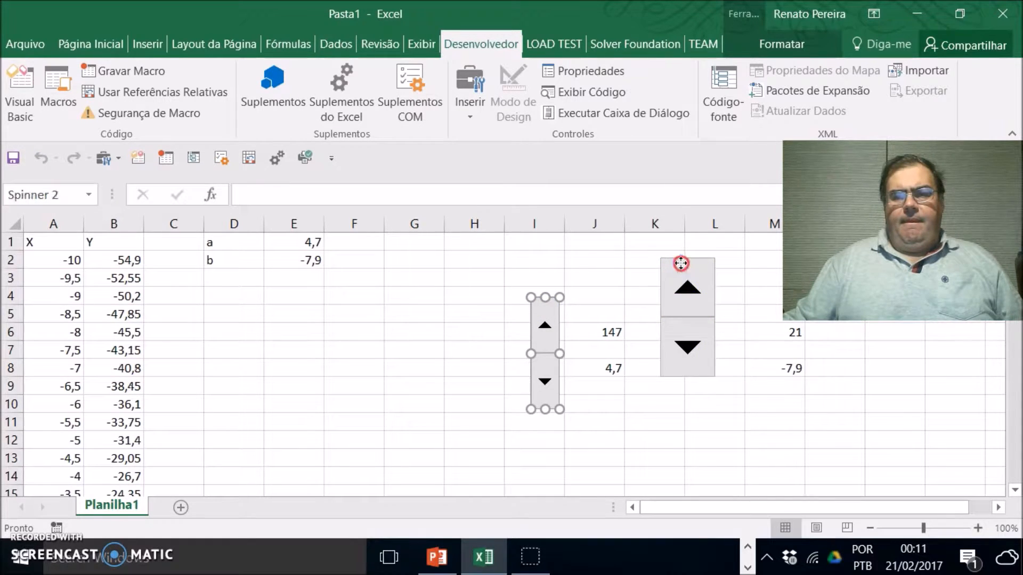
right_click(681, 263)
key("Escape")
left_click_drag(715, 377, 686, 377)
left_click_drag(664, 267, 738, 299)
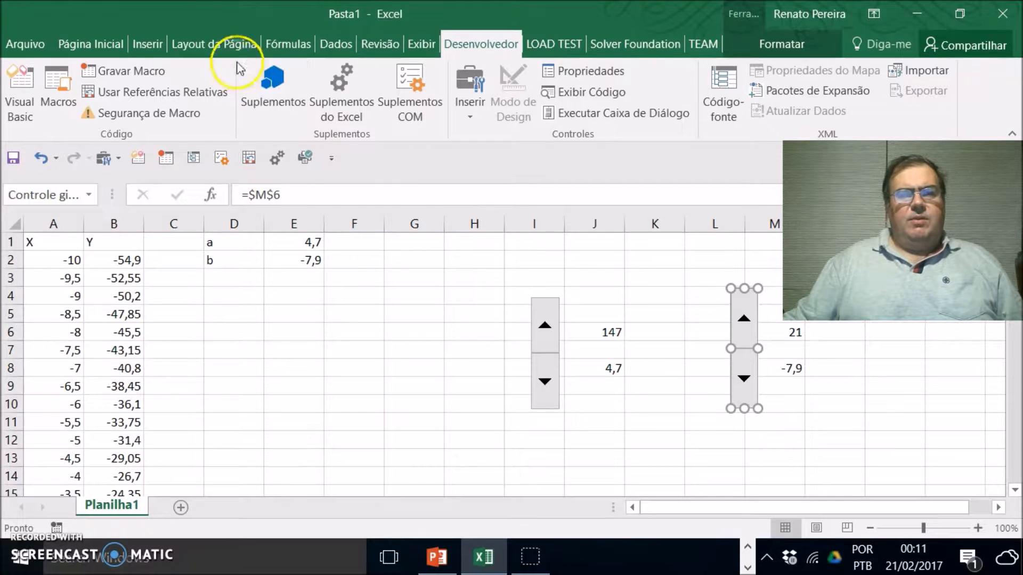
Insert an XY scatter chart of Y against X from columns A and B, and place it across columns C to H below the coefficients.
left_click(149, 44)
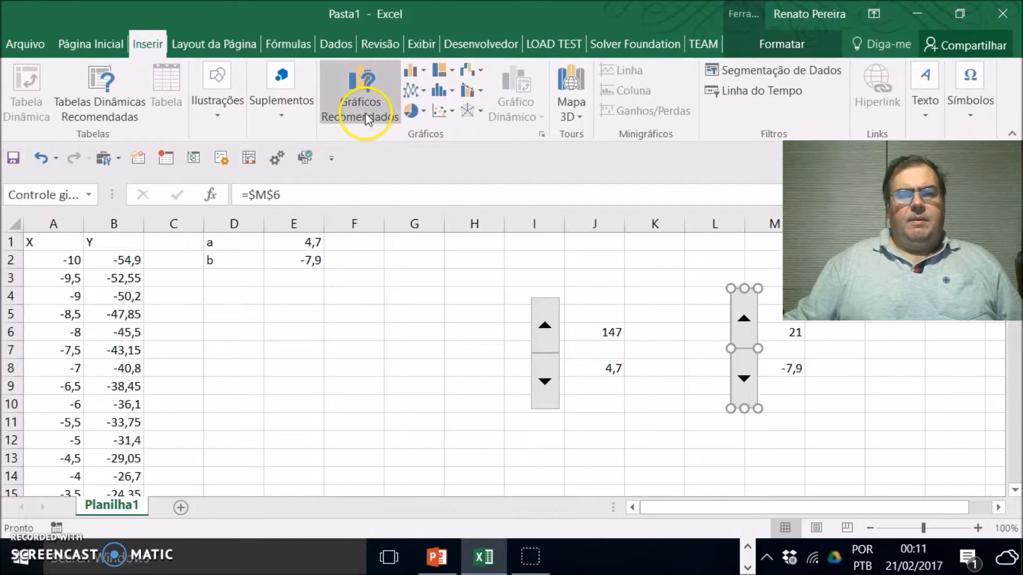
left_click(361, 326)
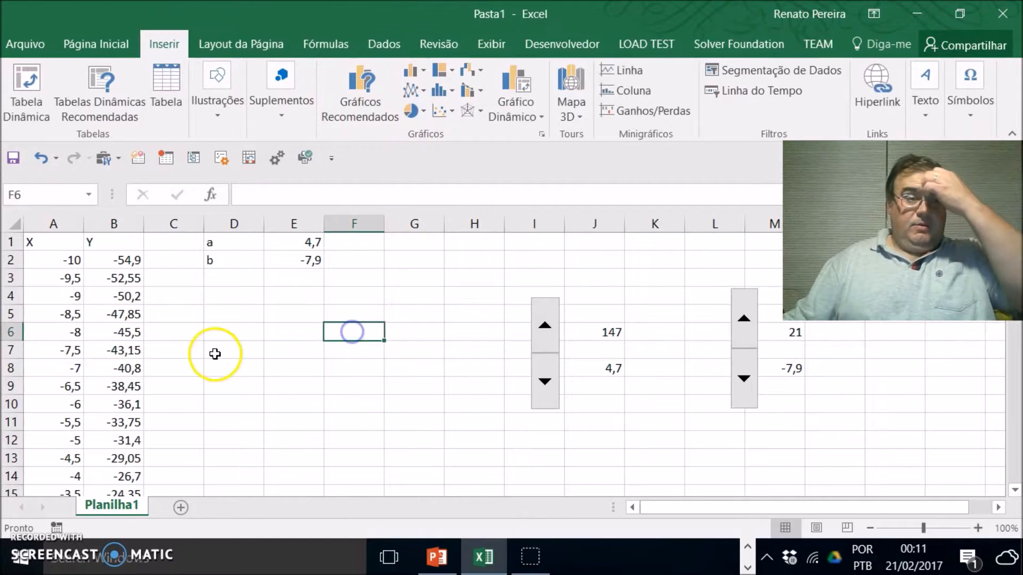
left_click(56, 222)
left_click(109, 221, "shift")
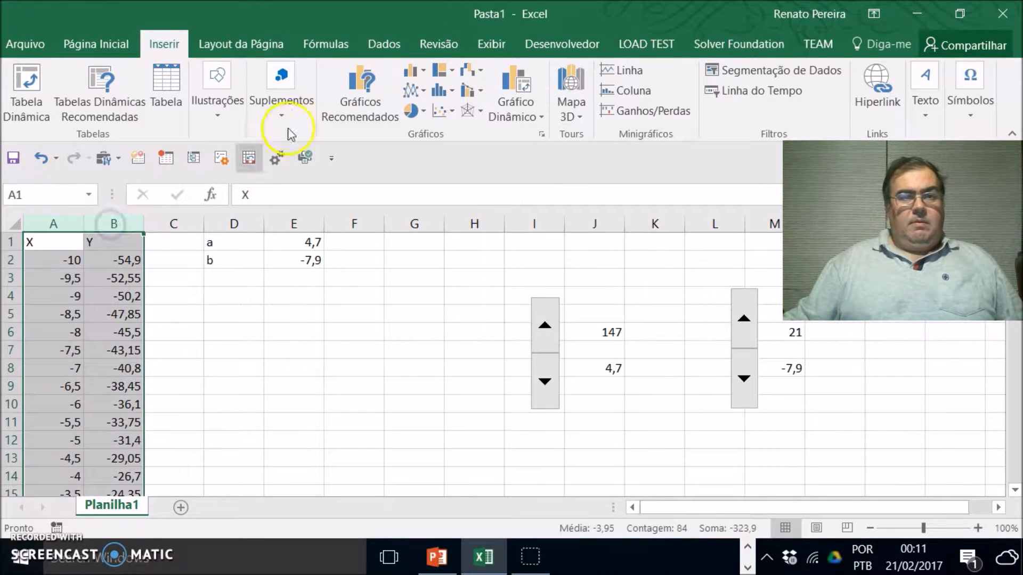
left_click(374, 99)
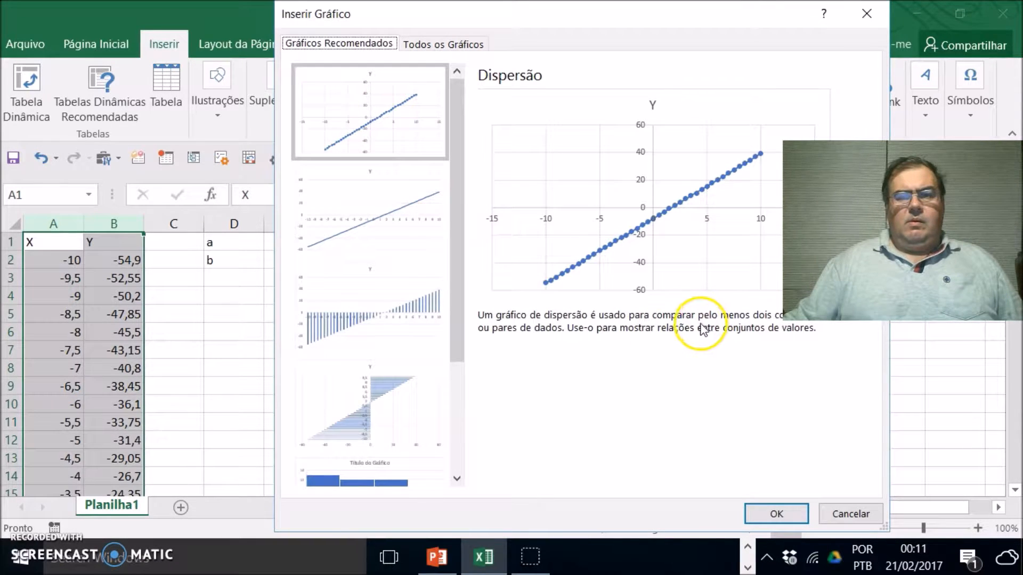
left_click(430, 43)
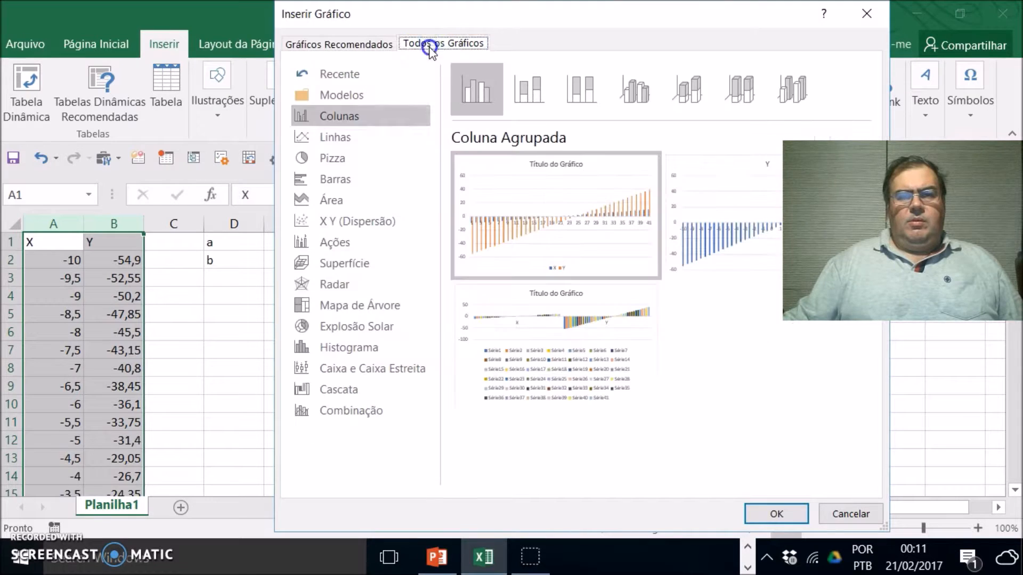
left_click(346, 221)
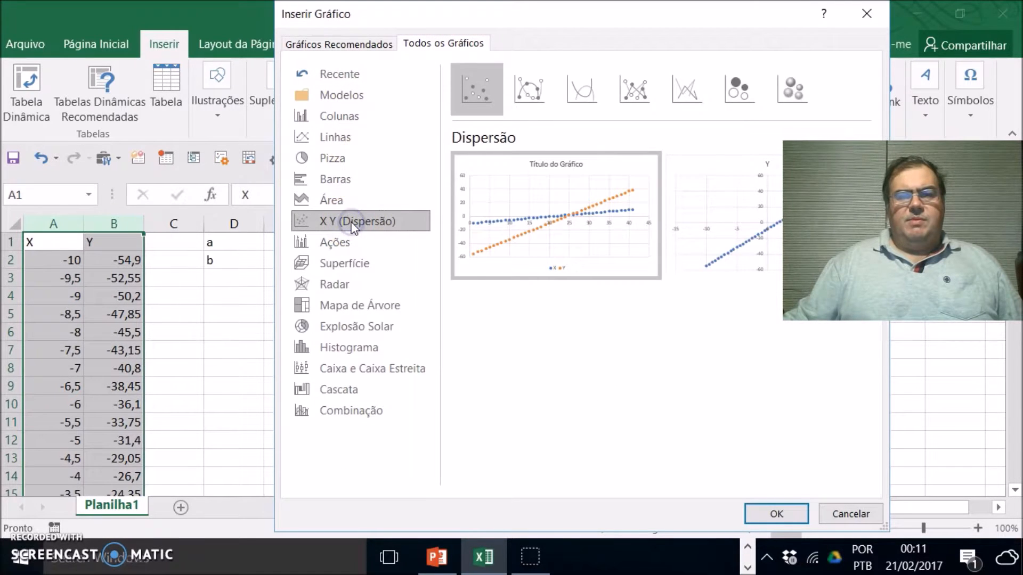
mouse_move(625, 254)
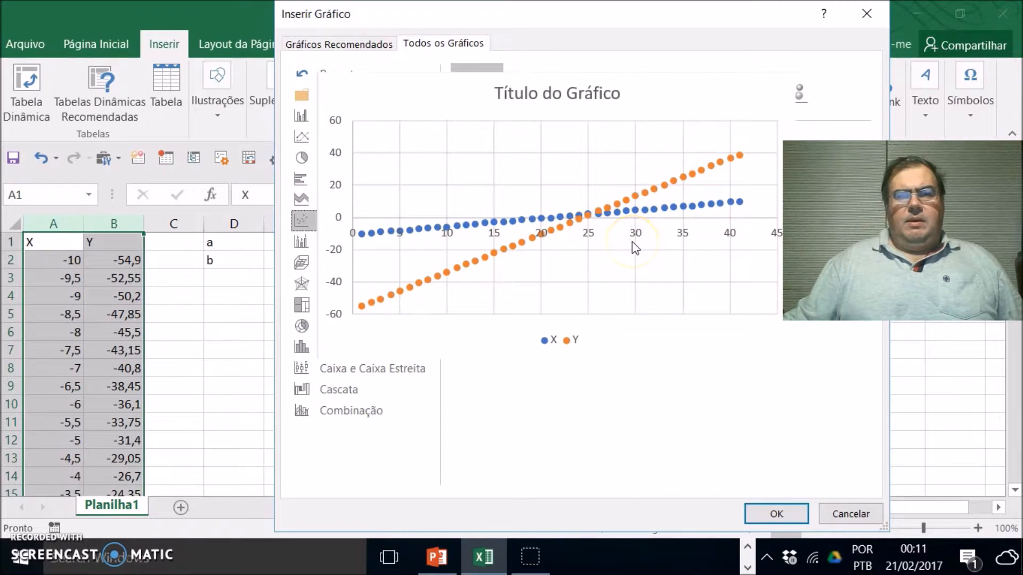
mouse_move(759, 185)
double_click(756, 212)
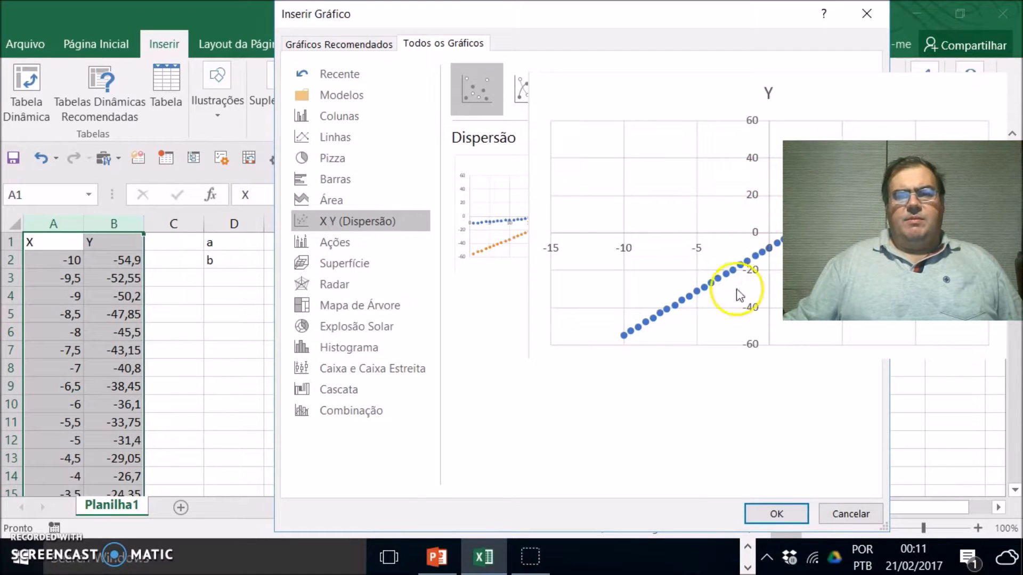
left_click(763, 519)
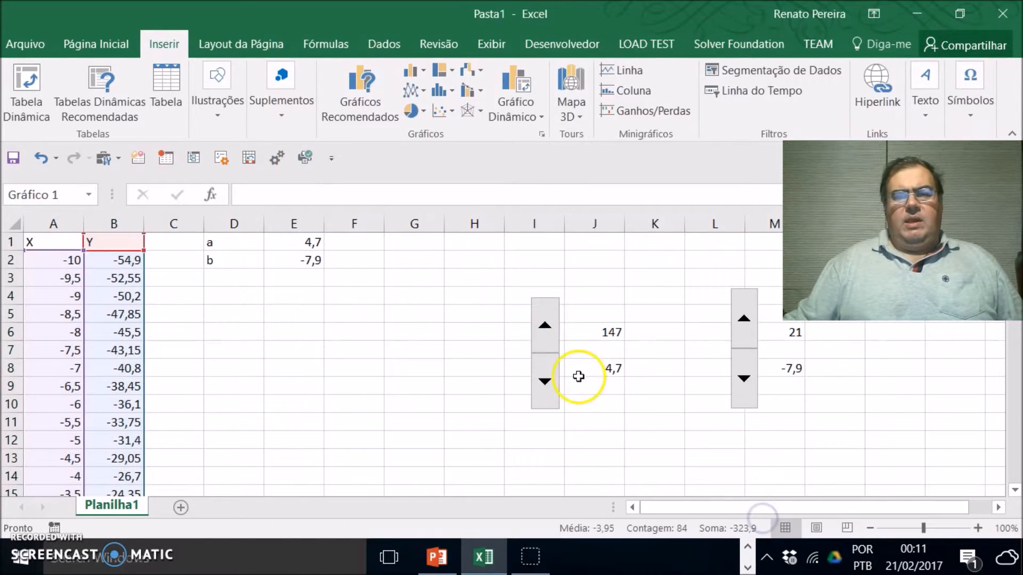
left_click_drag(753, 240, 541, 327)
left_click_drag(416, 365, 286, 311)
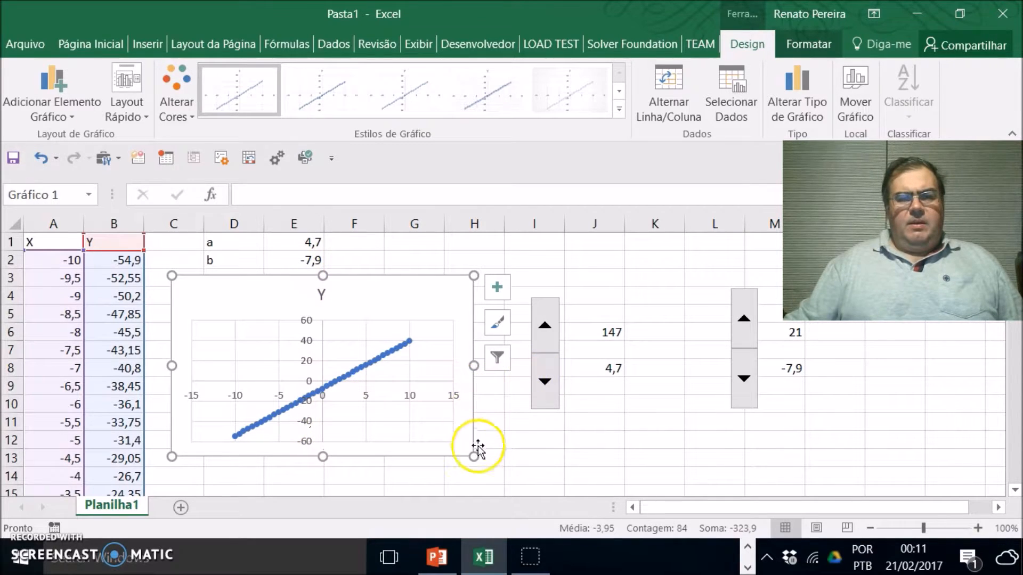
Fix the chart's vertical axis bounds at a minimum of -100 and a maximum of 100, and deselect the chart.
right_click(411, 403)
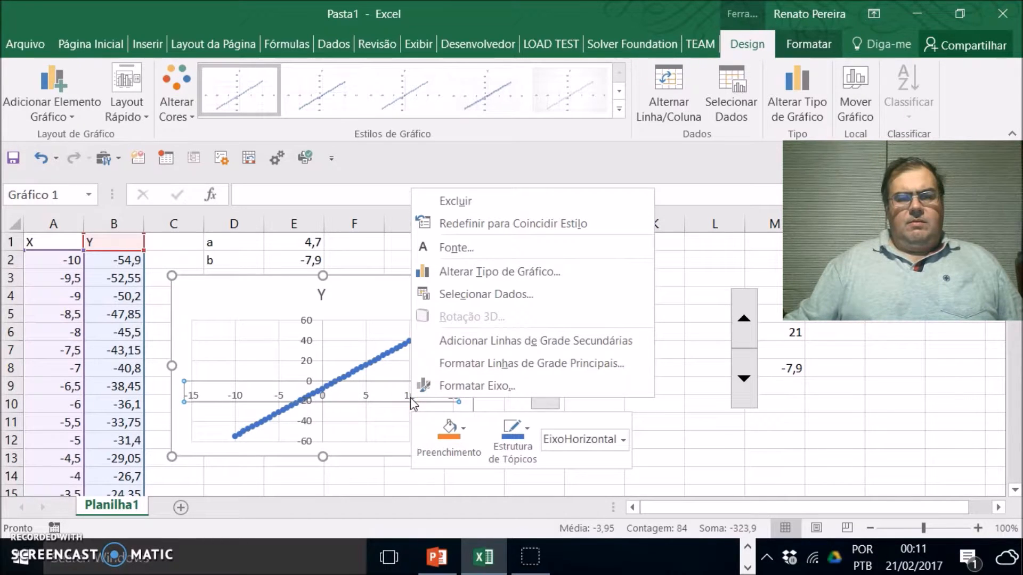
left_click(310, 323)
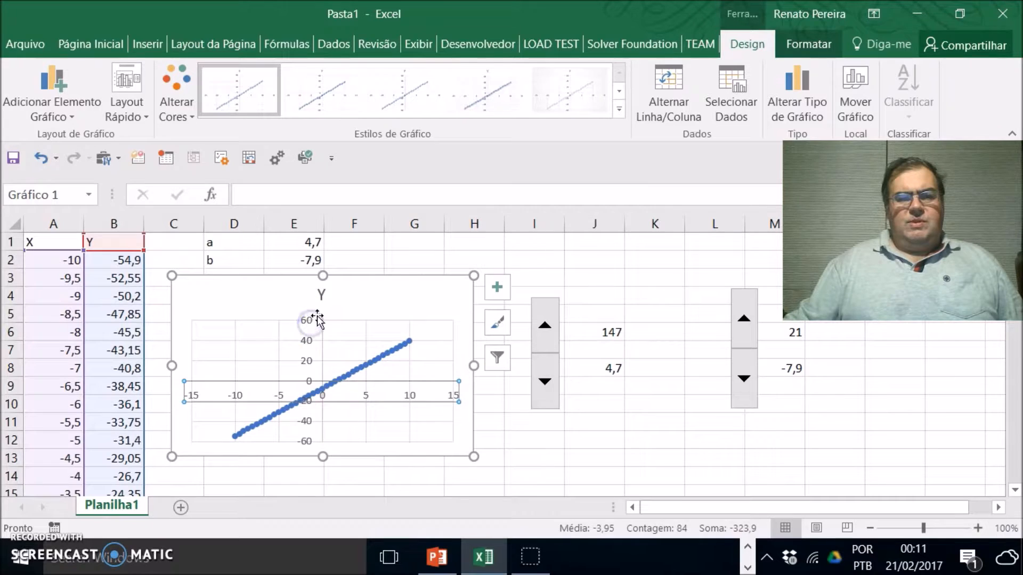
left_click(310, 323)
right_click(311, 323)
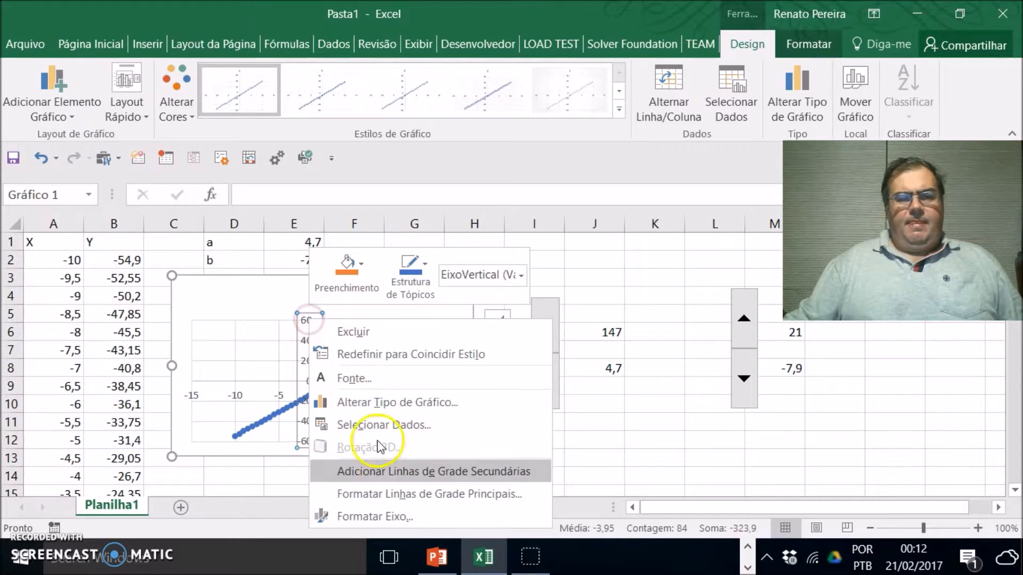
left_click(385, 517)
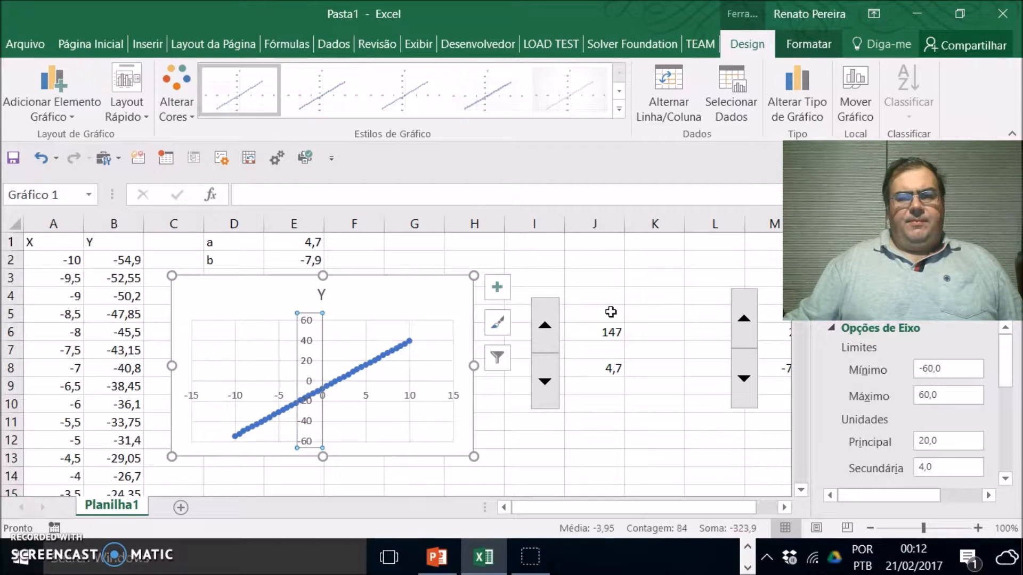
left_click_drag(952, 371, 891, 367)
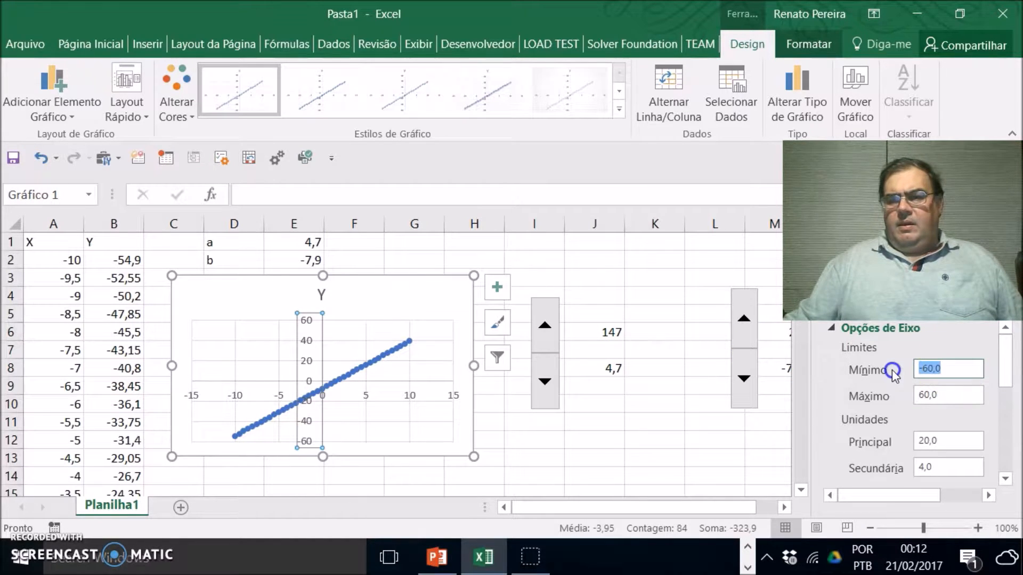
type("-10")
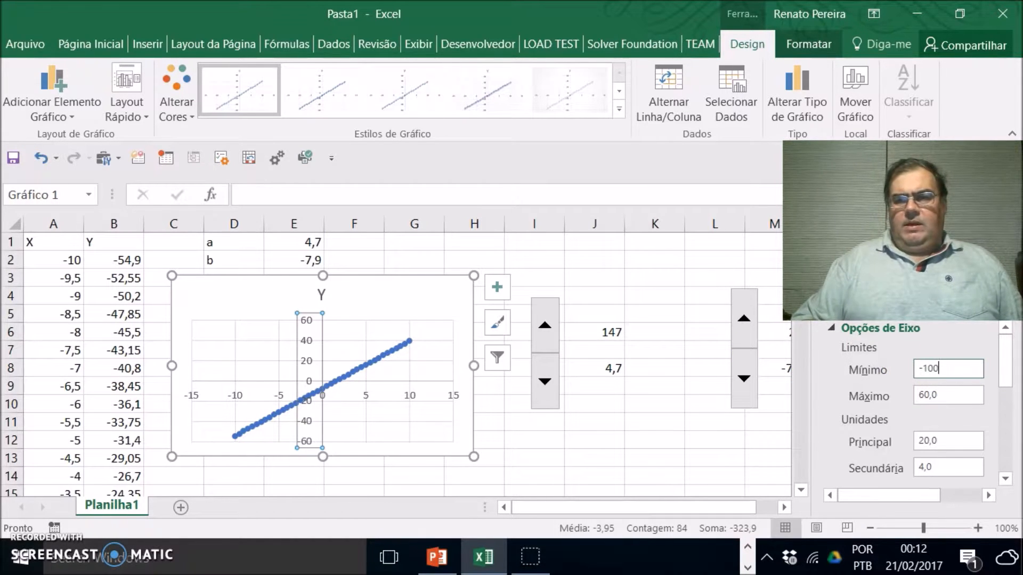
key("Return")
left_click_drag(906, 395, 825, 393)
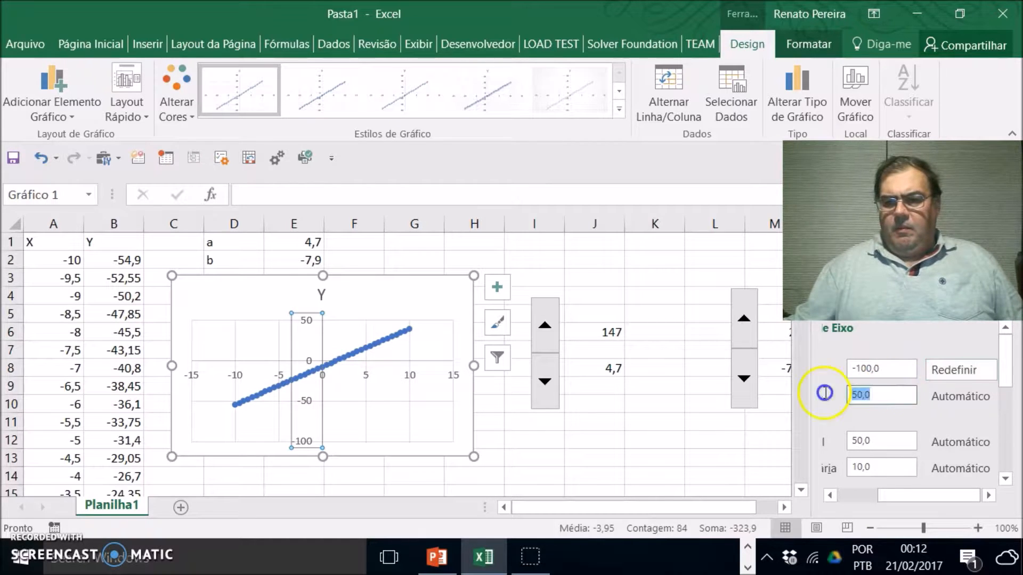
type("100")
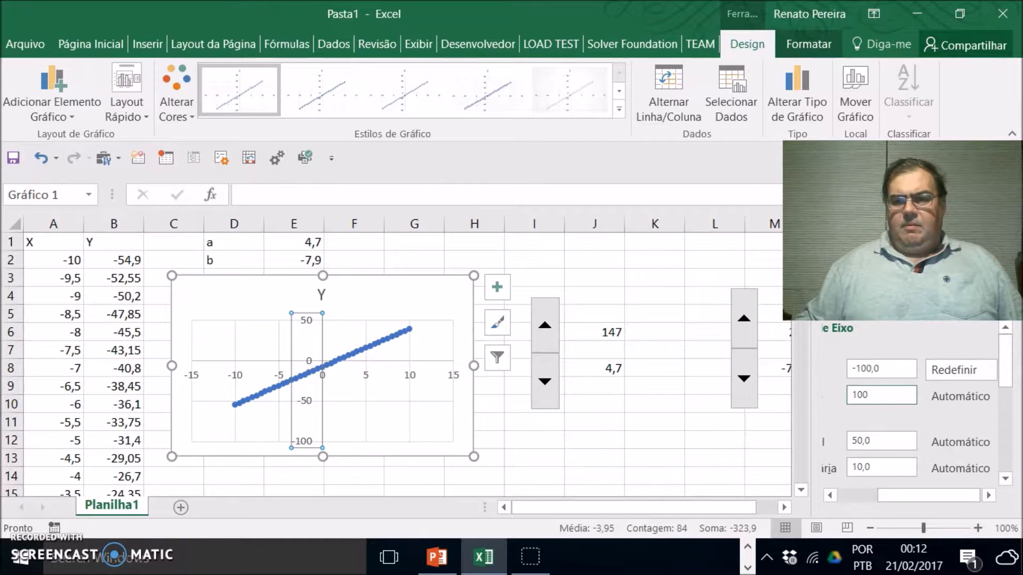
key("Return")
left_click(656, 446)
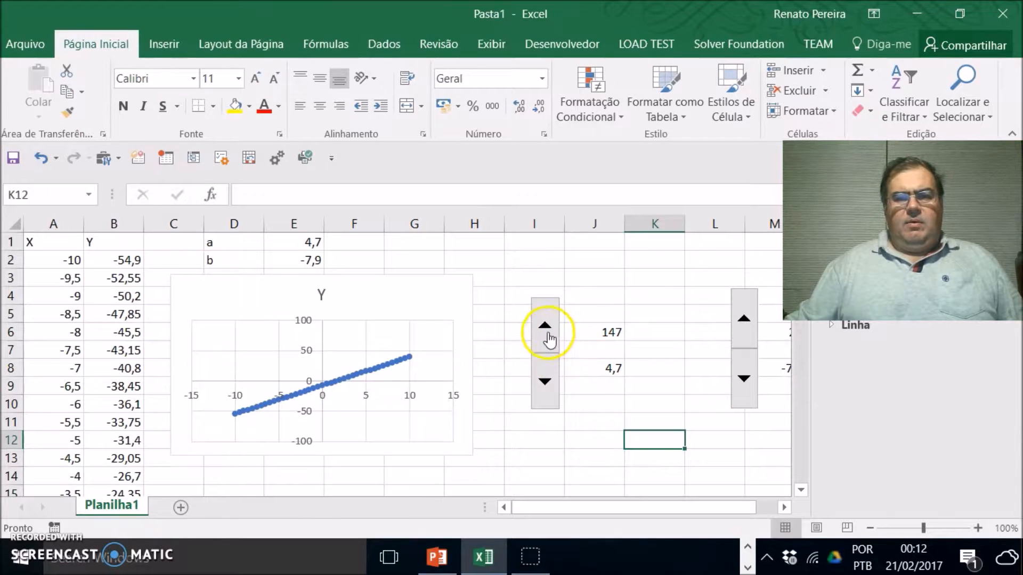
Test the chart with the first spin button by raising coefficient a a few increments and lowering it to -8,6.
left_click(545, 327)
left_click(546, 334)
left_click(546, 335)
left_click(546, 334)
left_click(547, 334)
left_click(546, 334)
left_click(546, 334)
left_click(547, 390)
triple_click(547, 390)
left_click(547, 390)
triple_click(547, 389)
double_click(547, 390)
double_click(547, 390)
triple_click(547, 390)
double_click(547, 389)
double_click(547, 390)
double_click(547, 390)
triple_click(547, 390)
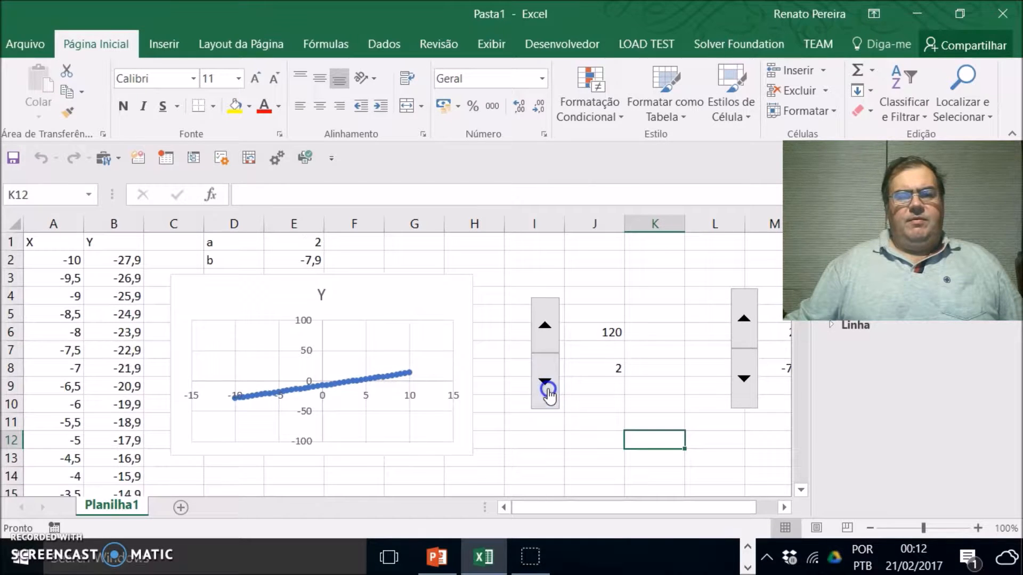
triple_click(547, 390)
left_click(544, 381)
left_click(545, 380)
left_click(545, 380)
left_click(545, 381)
left_click(545, 381)
left_click(545, 380)
left_click(545, 381)
left_click(545, 380)
left_click(545, 381)
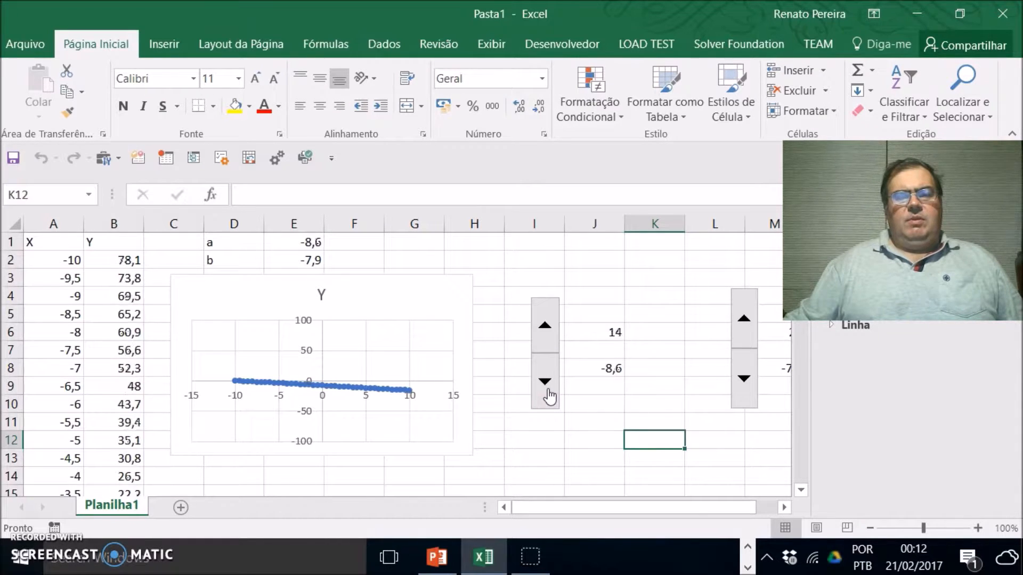
Raise coefficient a to -8,1 with the first spin button.
left_click(541, 332)
left_click(541, 332)
left_click(541, 331)
left_click(542, 331)
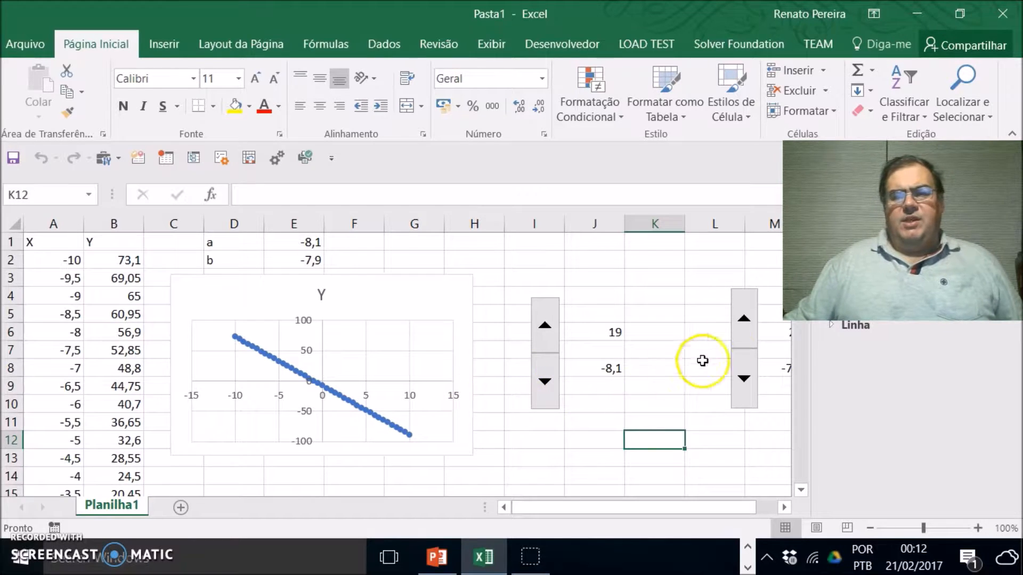
Raise coefficient b to -1,7 with the second spin button to shift the charted line upward.
triple_click(743, 334)
double_click(743, 334)
triple_click(744, 334)
left_click(744, 335)
triple_click(743, 335)
triple_click(744, 334)
triple_click(743, 335)
double_click(743, 334)
triple_click(744, 334)
left_click(743, 335)
triple_click(743, 334)
double_click(743, 334)
triple_click(743, 334)
double_click(743, 334)
left_click(743, 334)
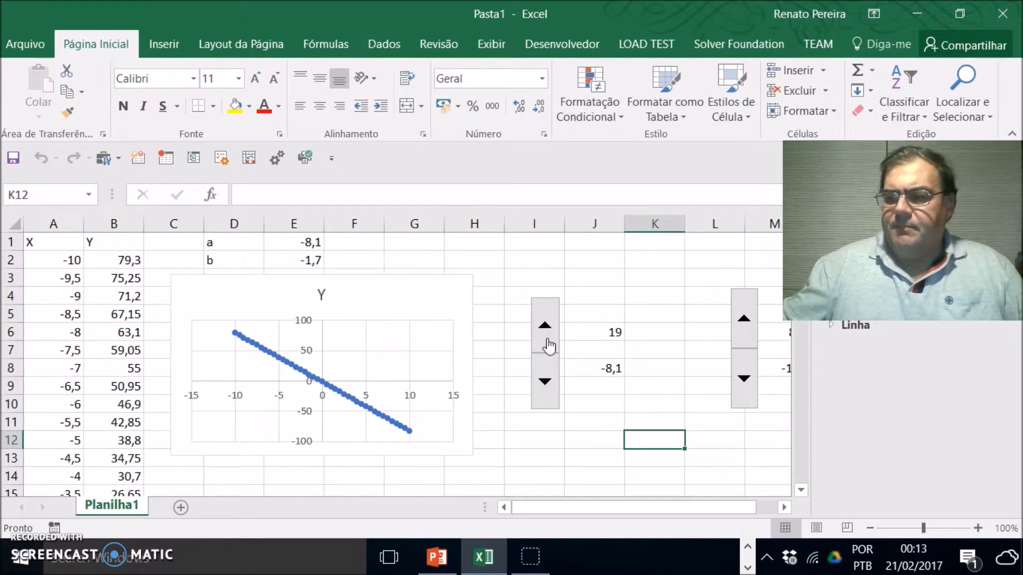
Add a new worksheet and draw a form-control list box on it, spanning about columns E to I and rows 3 to 7.
left_click(181, 508)
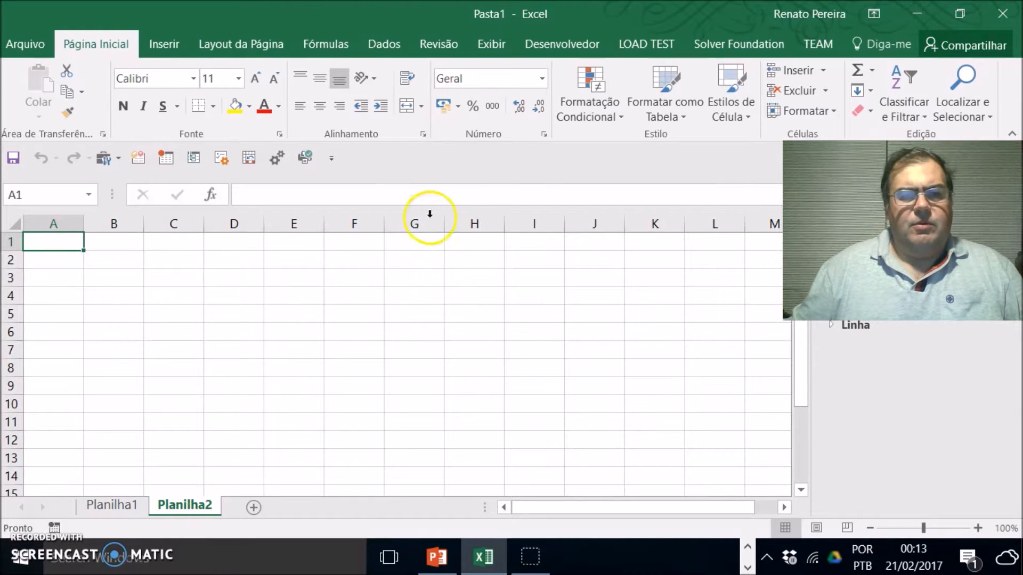
left_click(554, 55)
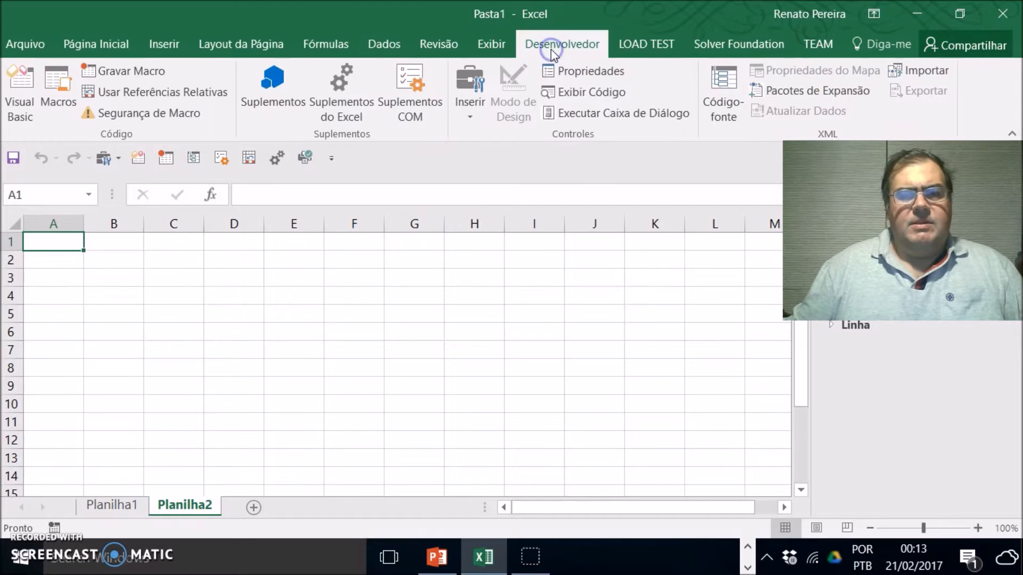
left_click(472, 115)
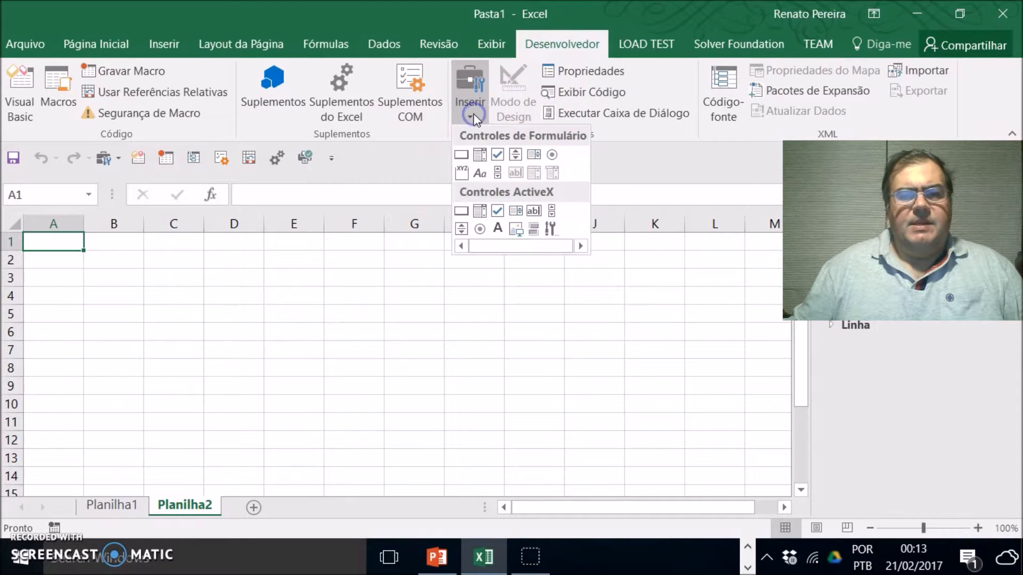
left_click(534, 155)
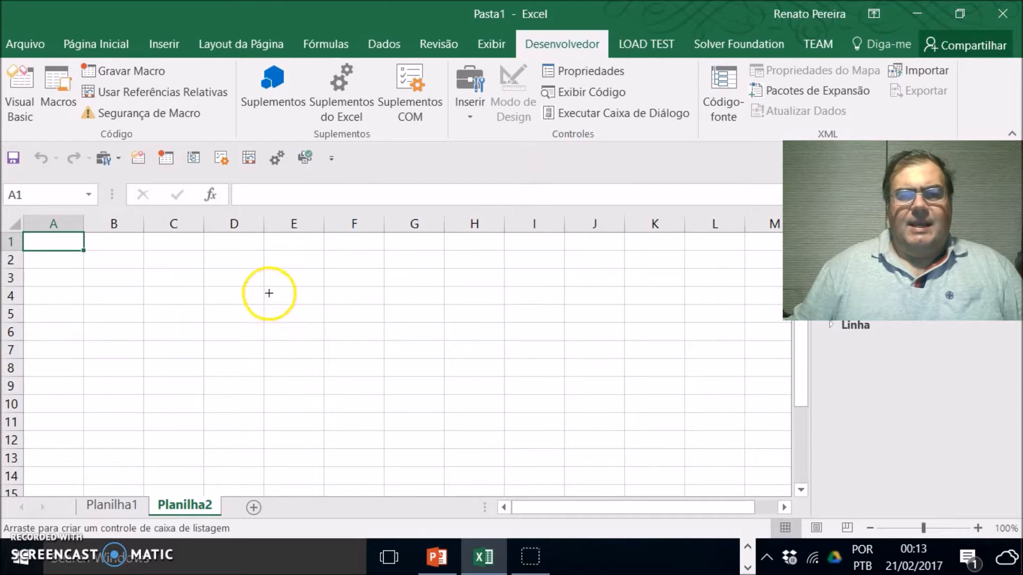
left_click_drag(269, 266, 527, 358)
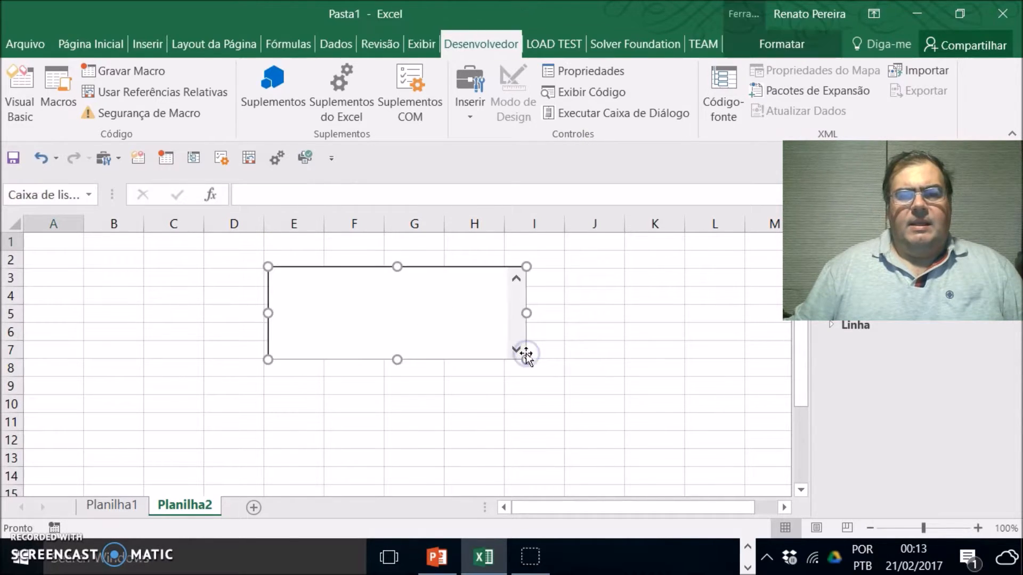
Set the list box's input range to $A$1:$A$5 and its cell link to $C$1.
right_click(484, 332)
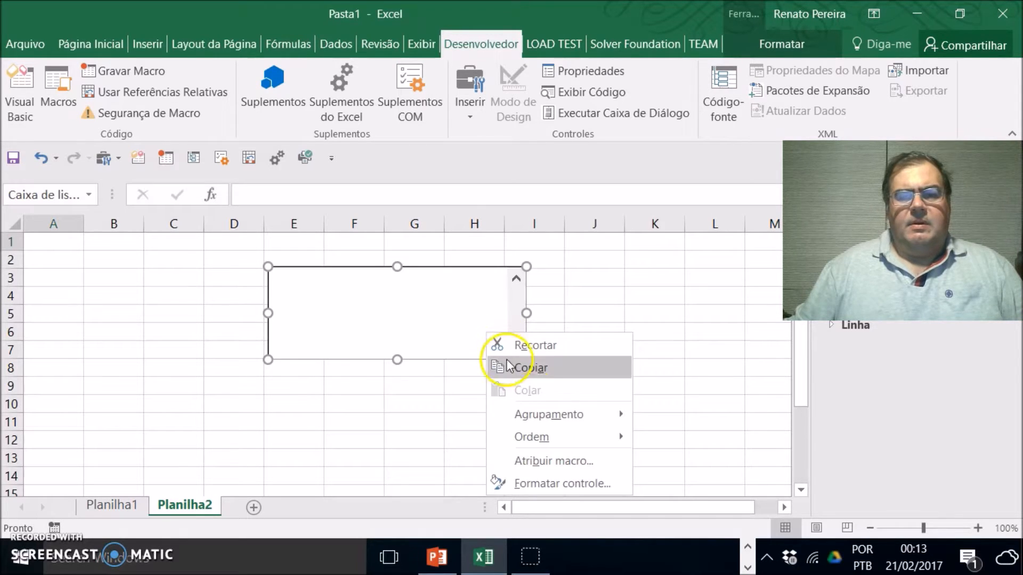
left_click(552, 483)
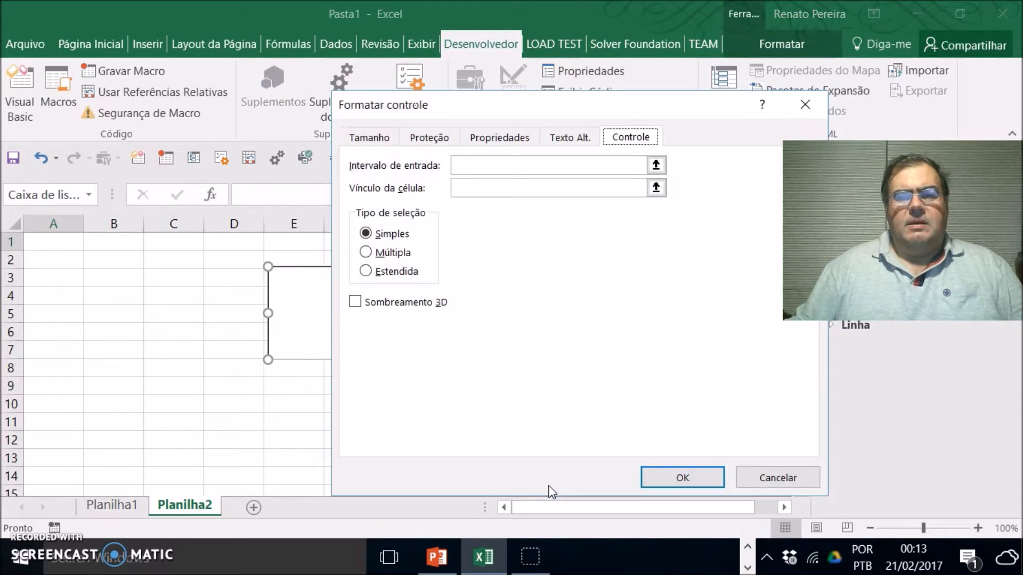
left_click(655, 166)
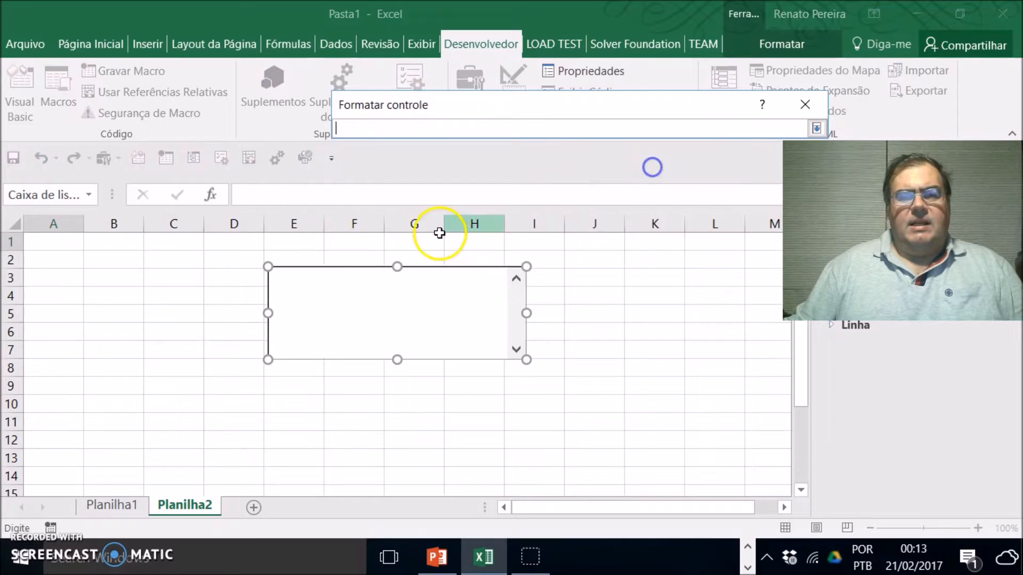
left_click_drag(75, 244, 64, 312)
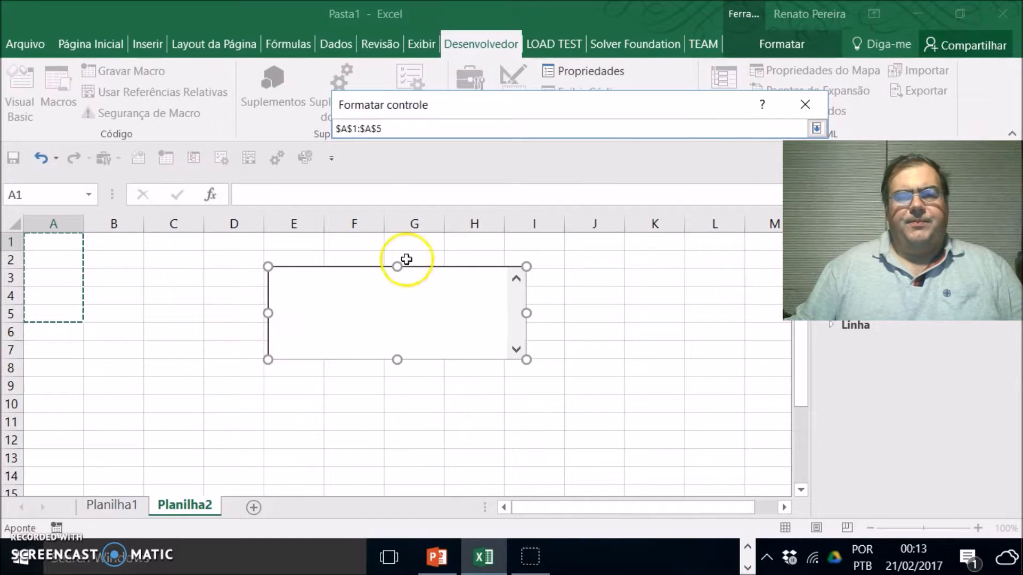
left_click(817, 128)
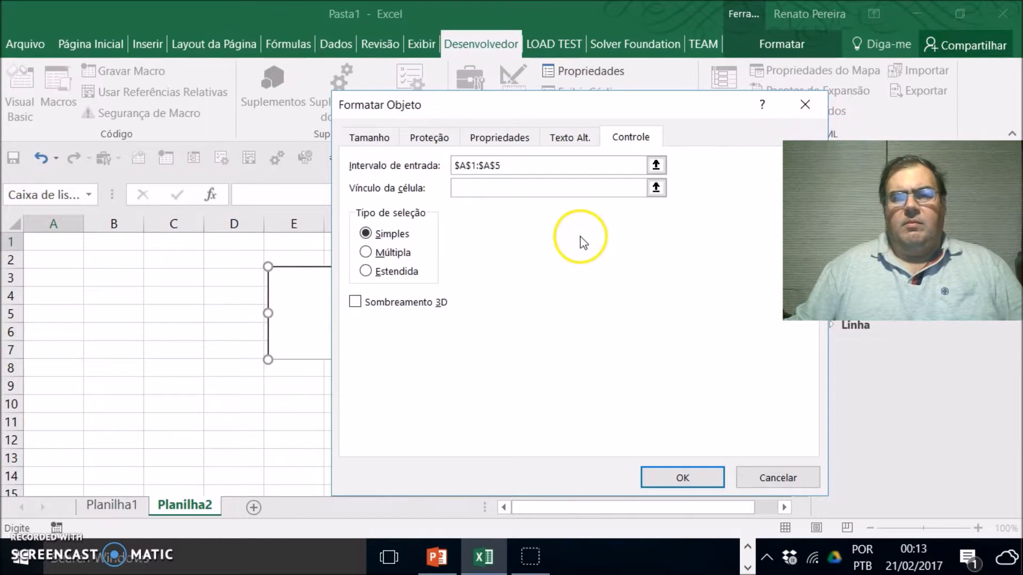
left_click(655, 188)
left_click(160, 244)
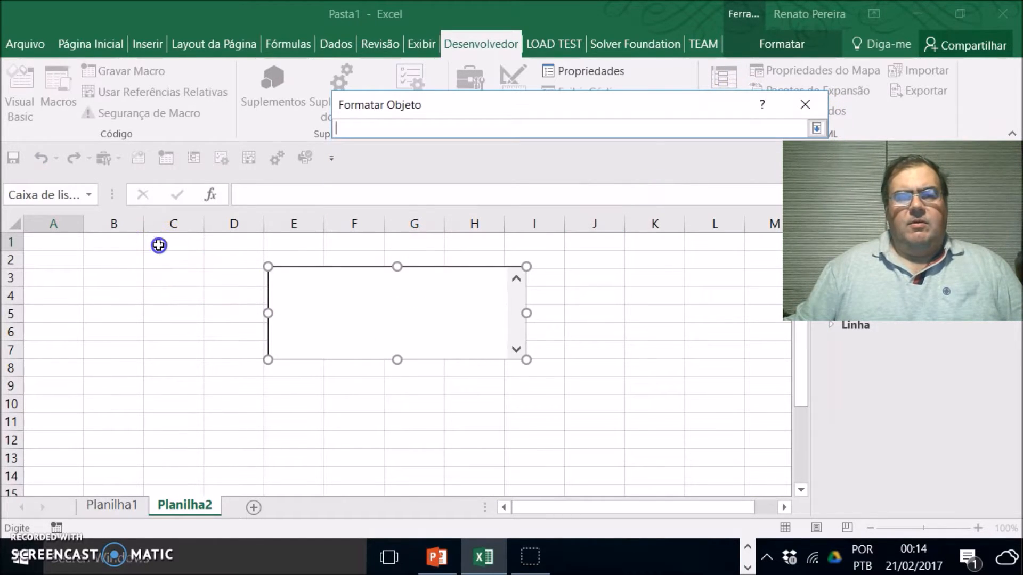
left_click(817, 128)
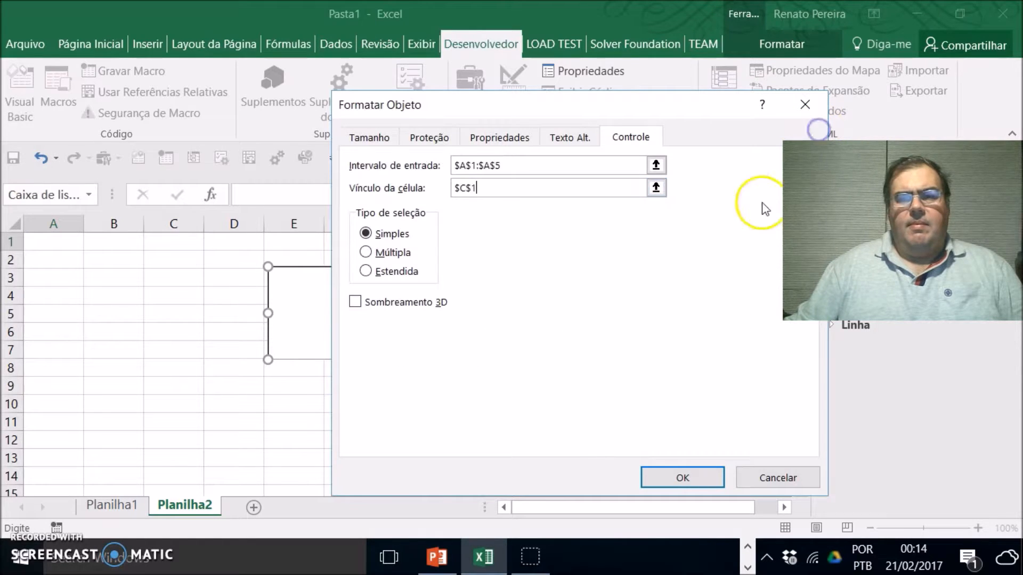
left_click(675, 477)
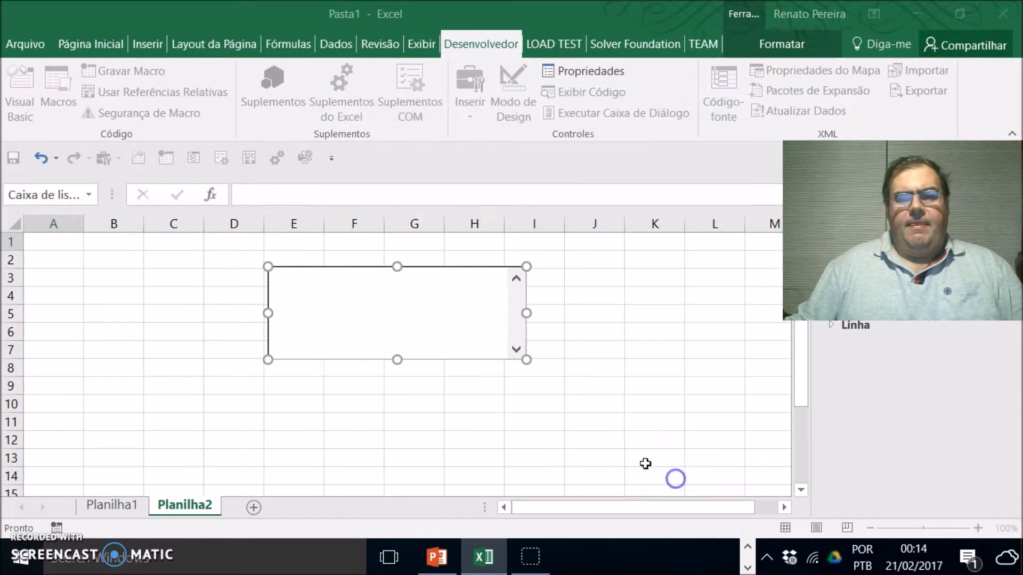
Enter the cities Pelotas, Bagé, Rio Grande, Pedro Osório and Canguçu in cells A1 to A5.
left_click(62, 241)
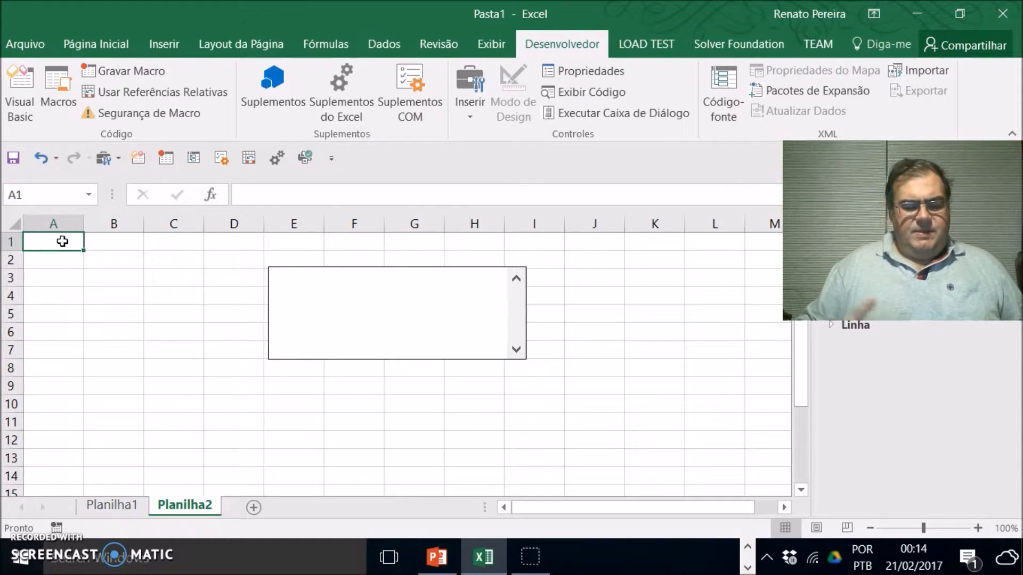
type("Pelo")
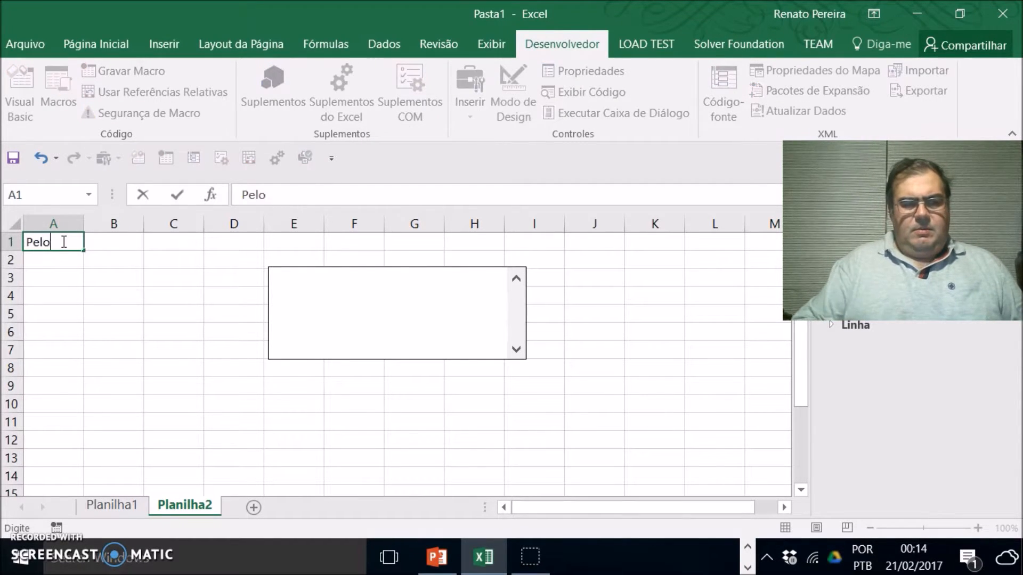
key("Return")
type("Bagé")
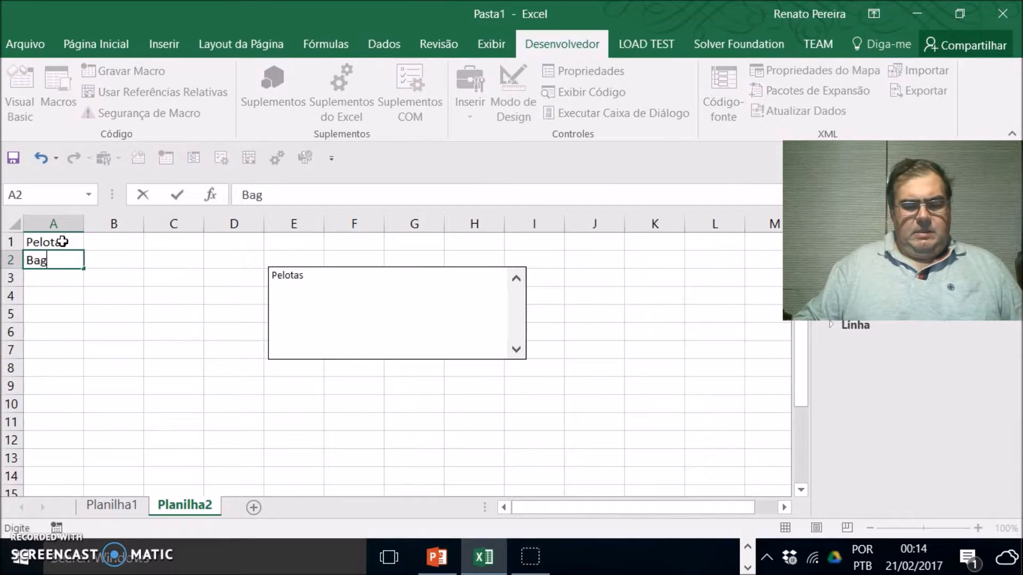
key("Return")
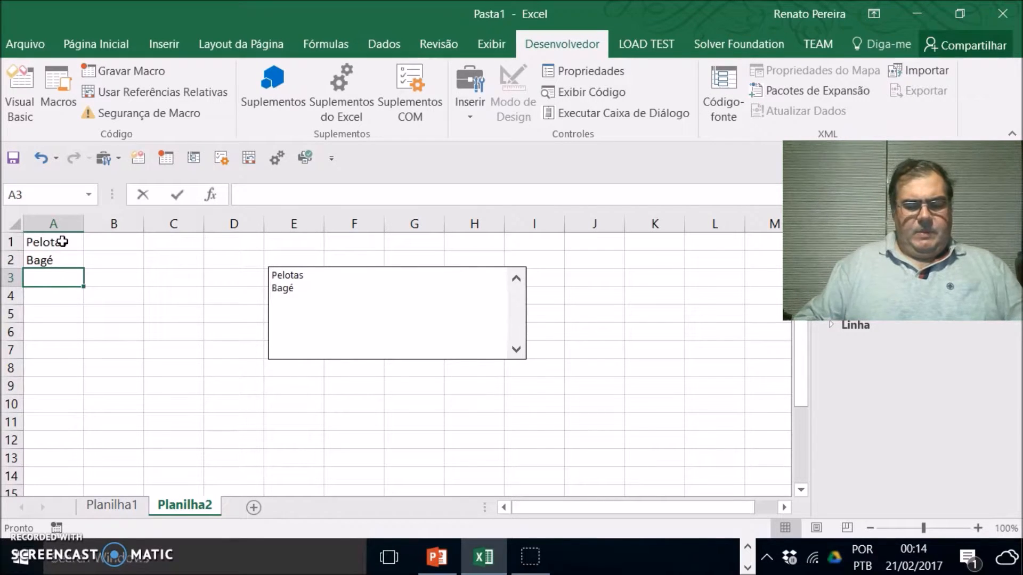
type("Rio Grande")
key("Return")
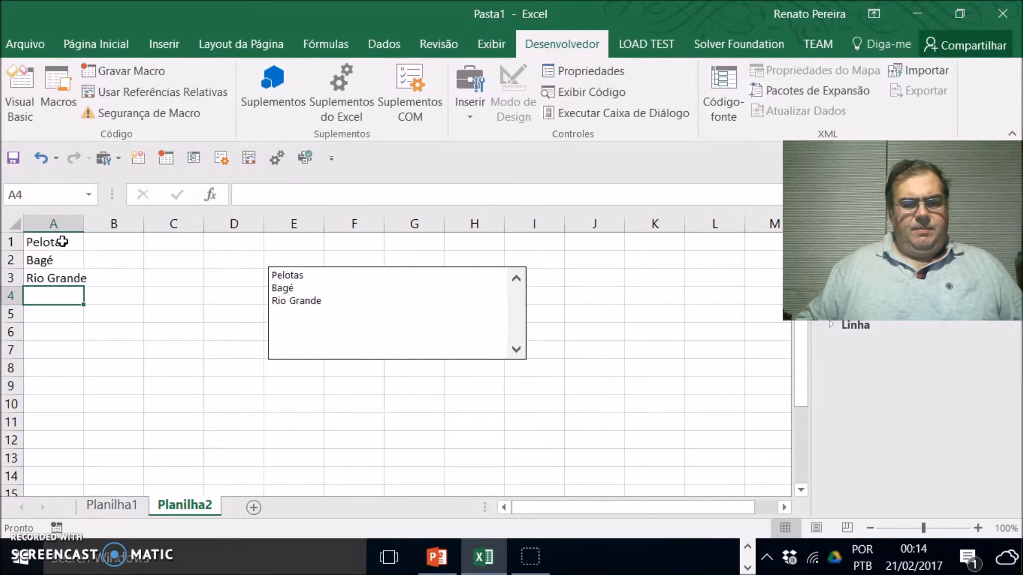
type("Pedro Osório")
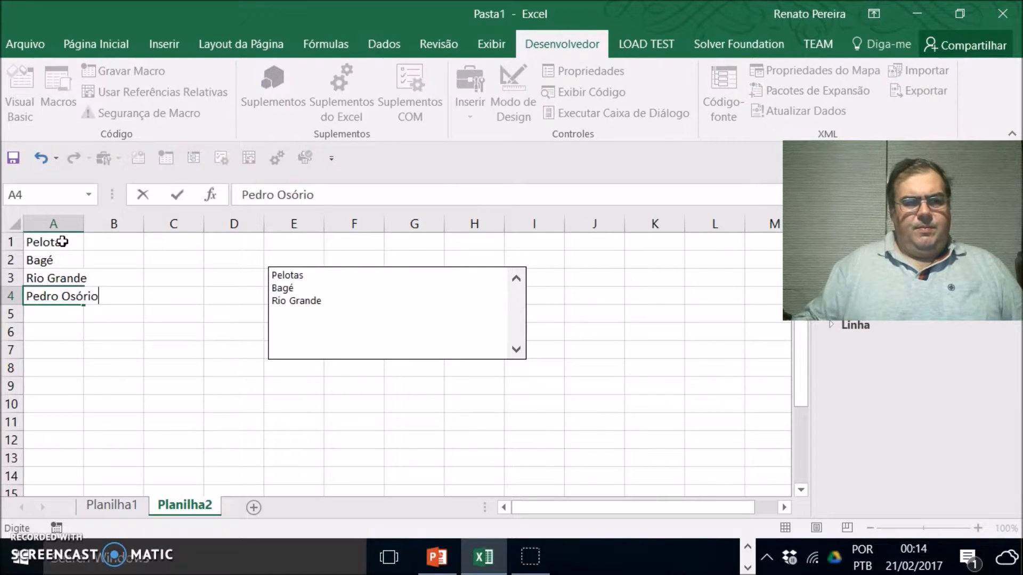
key("Return")
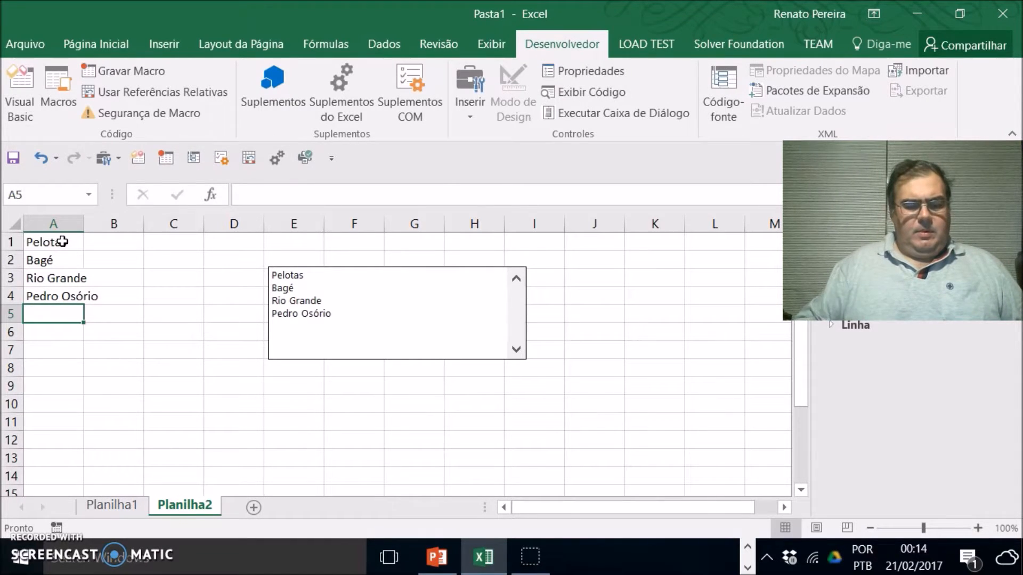
type("Canguçu")
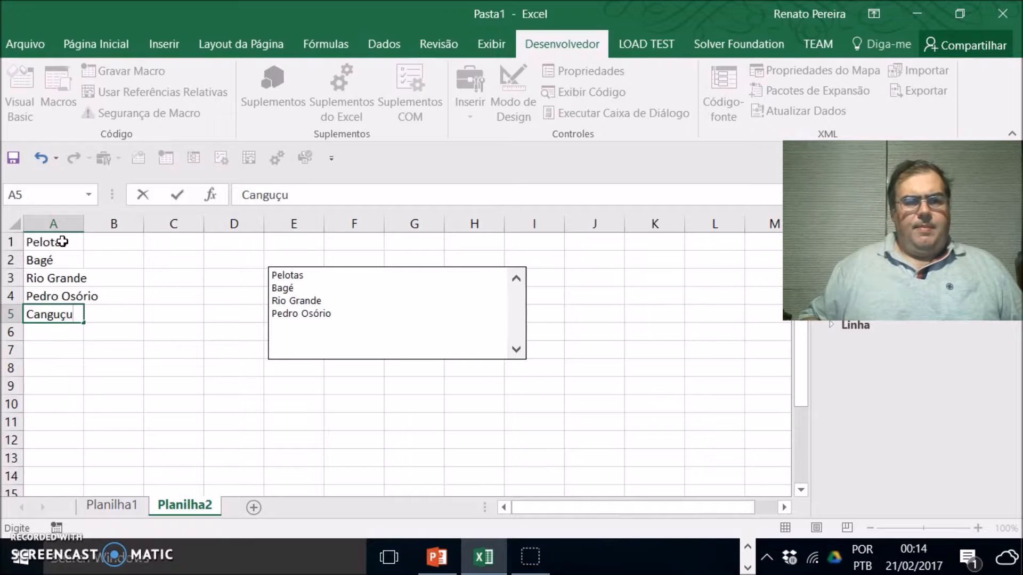
key("Return")
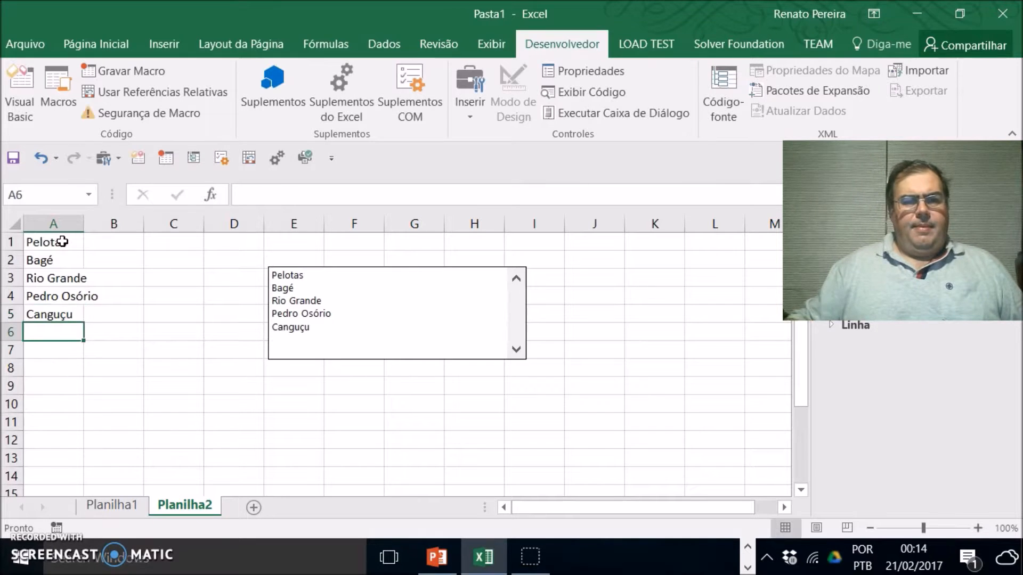
Test the list box by selecting each city from Pelotas to Canguçu, and compare linked cell C1 with the source list in column A.
left_click(312, 403)
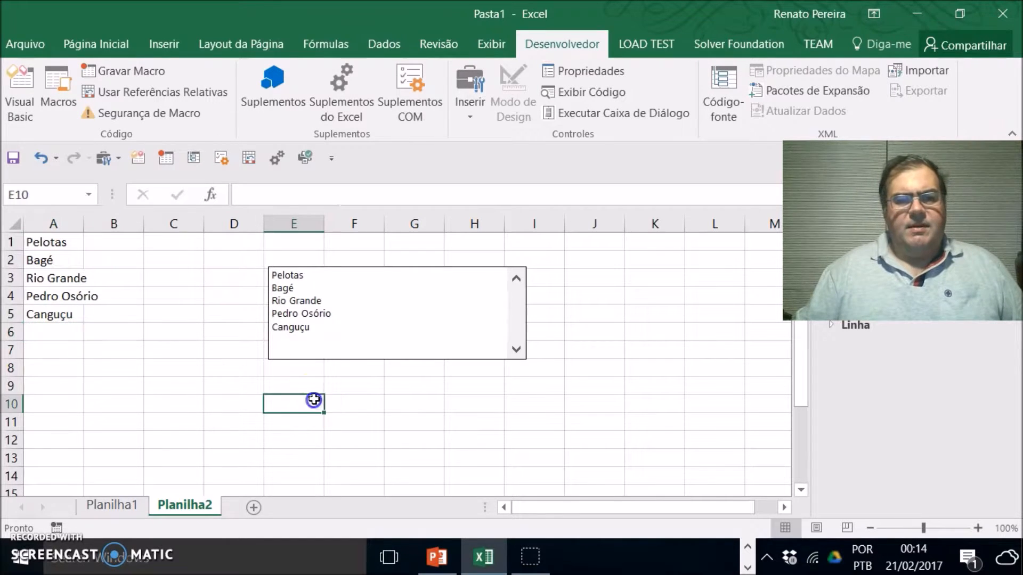
left_click(286, 276)
left_click(285, 288)
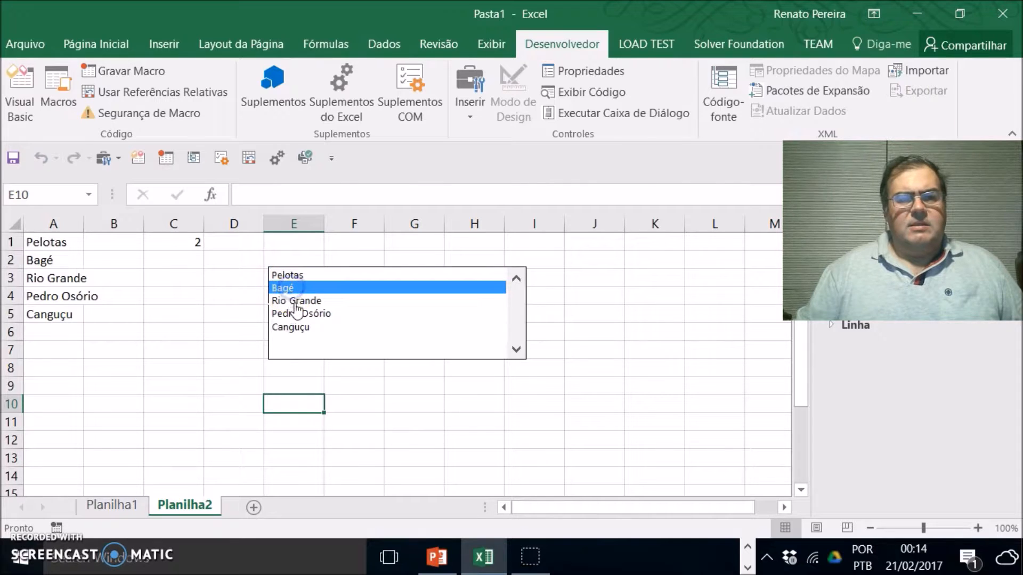
left_click(290, 301)
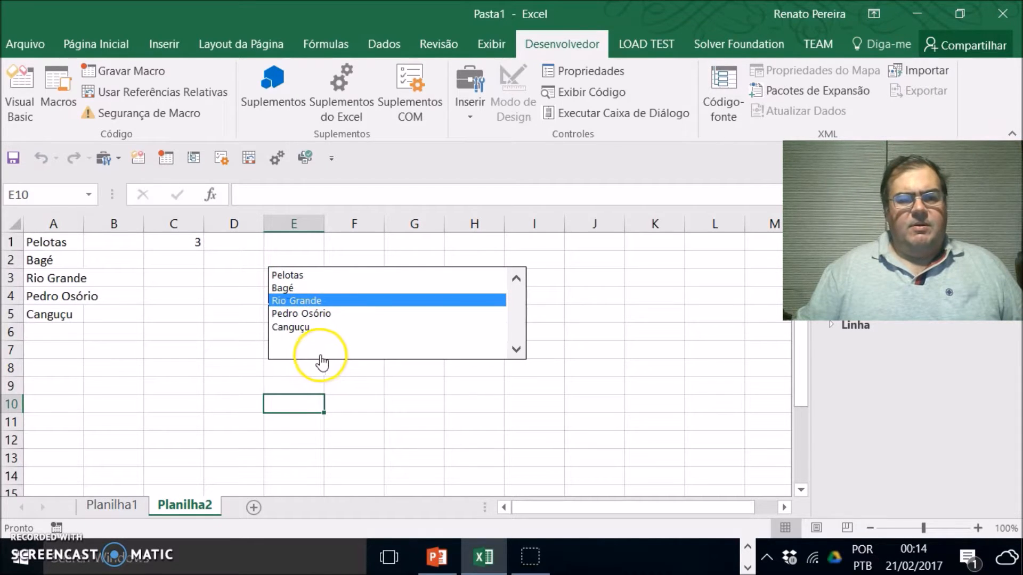
left_click(191, 245)
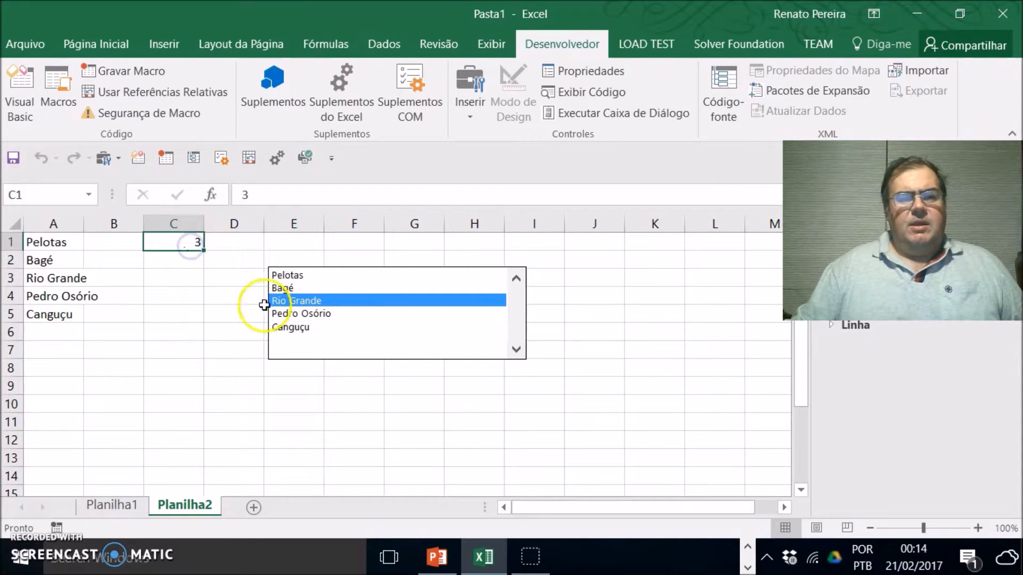
left_click(298, 315)
left_click(296, 328)
left_click(190, 245)
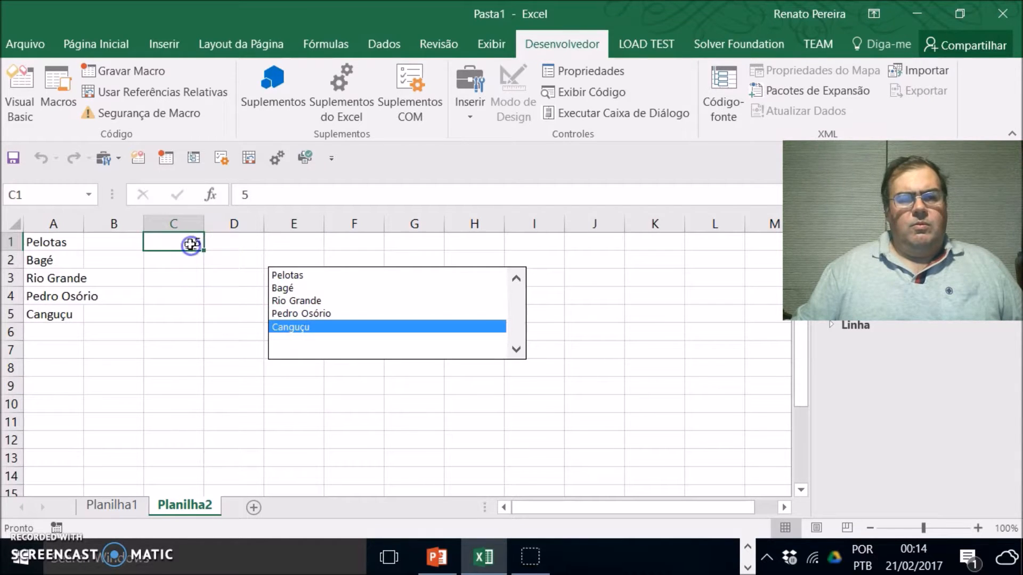
left_click(35, 246)
left_click(41, 261)
left_click(59, 283)
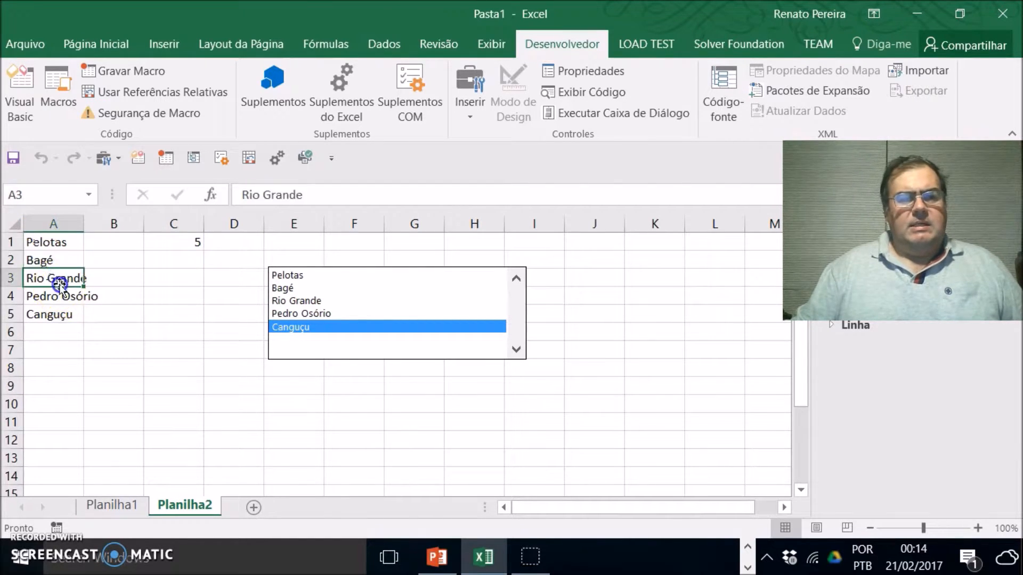
left_click(69, 309)
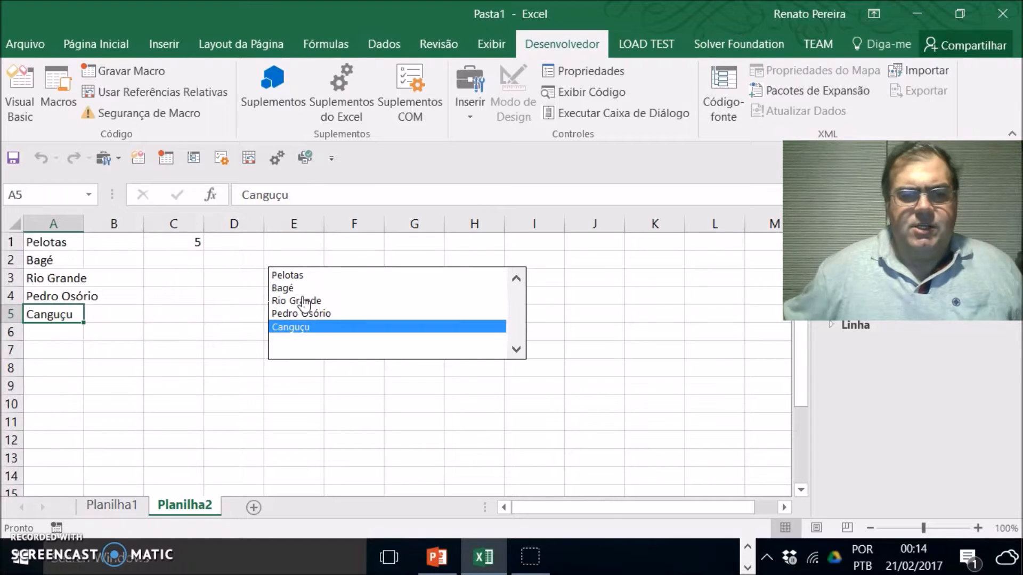
Shorten the list box from its lower edge so it covers about rows 3 and 4, and deselect it.
right_click(388, 270)
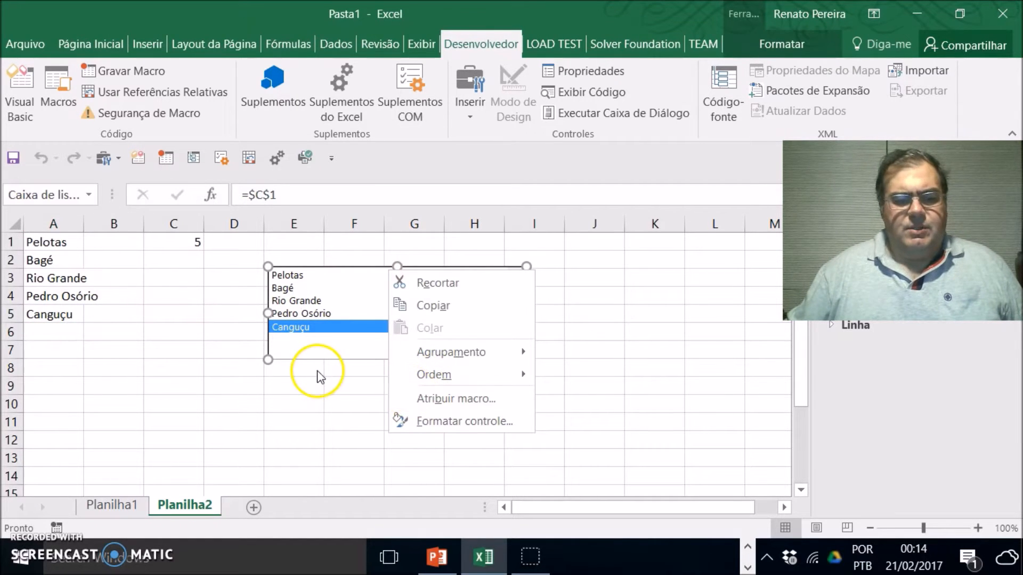
key("Escape")
left_click_drag(397, 360, 395, 291)
left_click(535, 367)
Test the shortened list box by selecting Pelotas, switching to Bagé and returning to Pelotas.
left_click(514, 281)
left_click(314, 274)
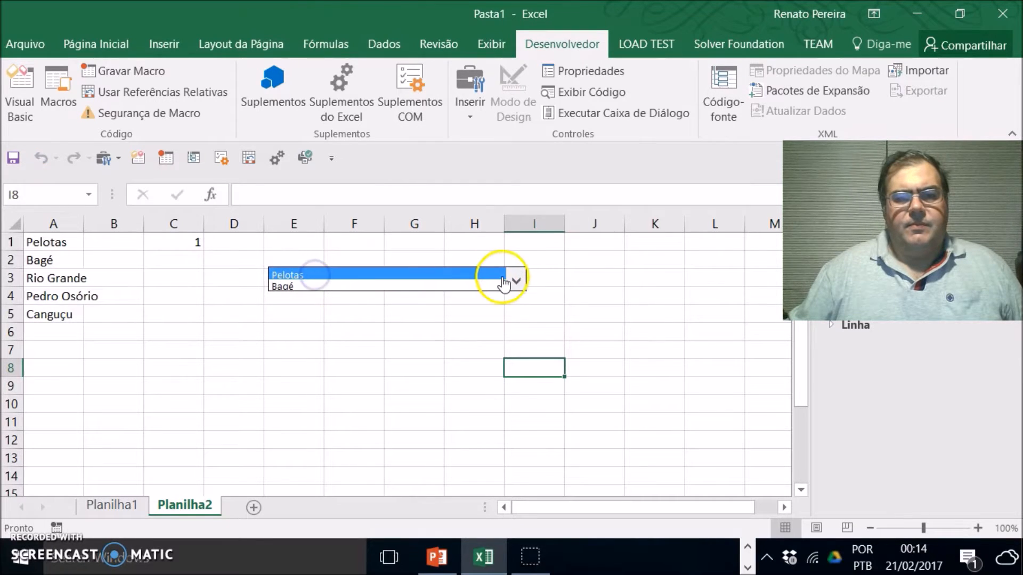
left_click(308, 287)
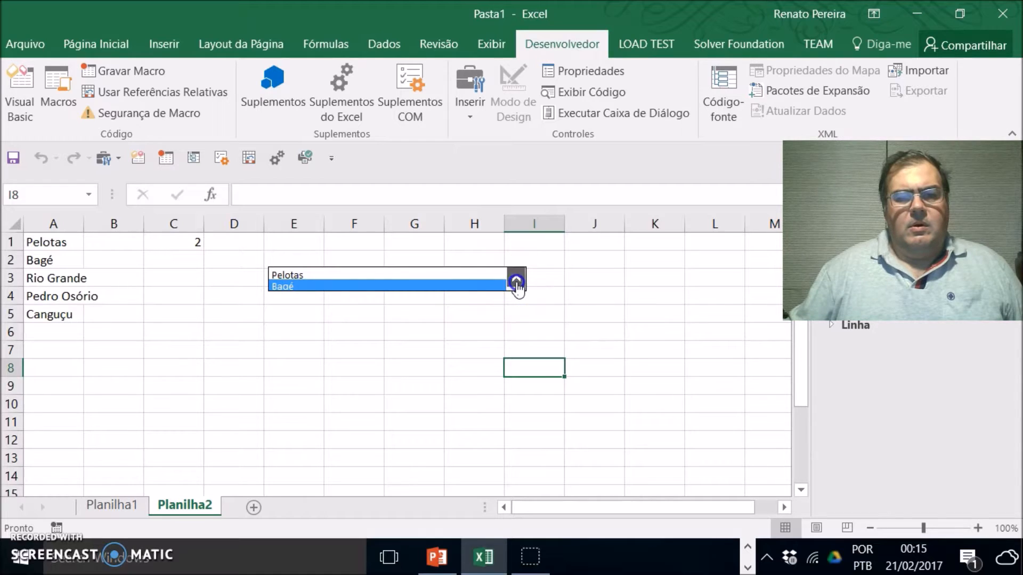
left_click(424, 274)
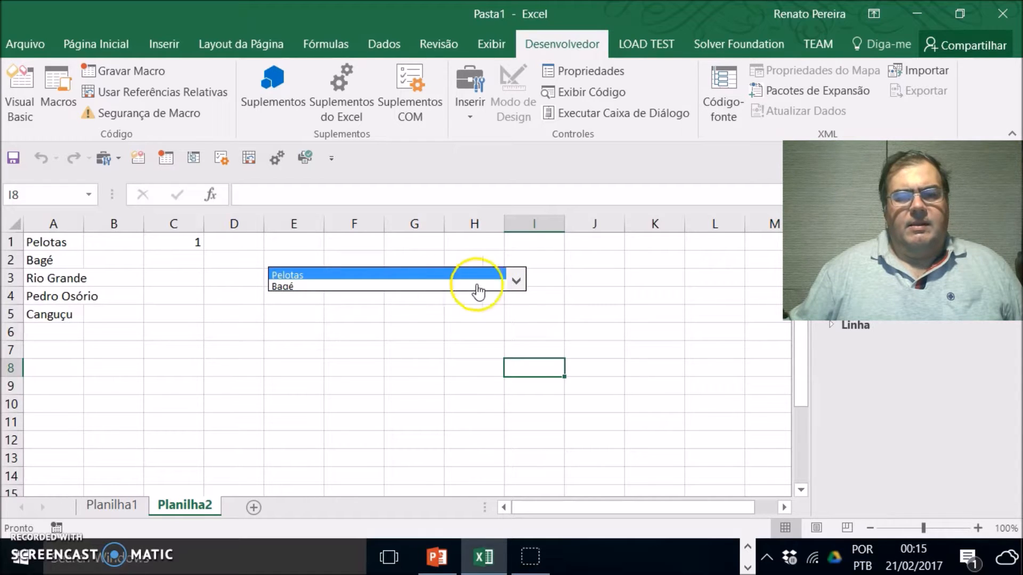
Extend the list box downward to about row 6 so it shows all five cities, and deselect it.
right_click(414, 286)
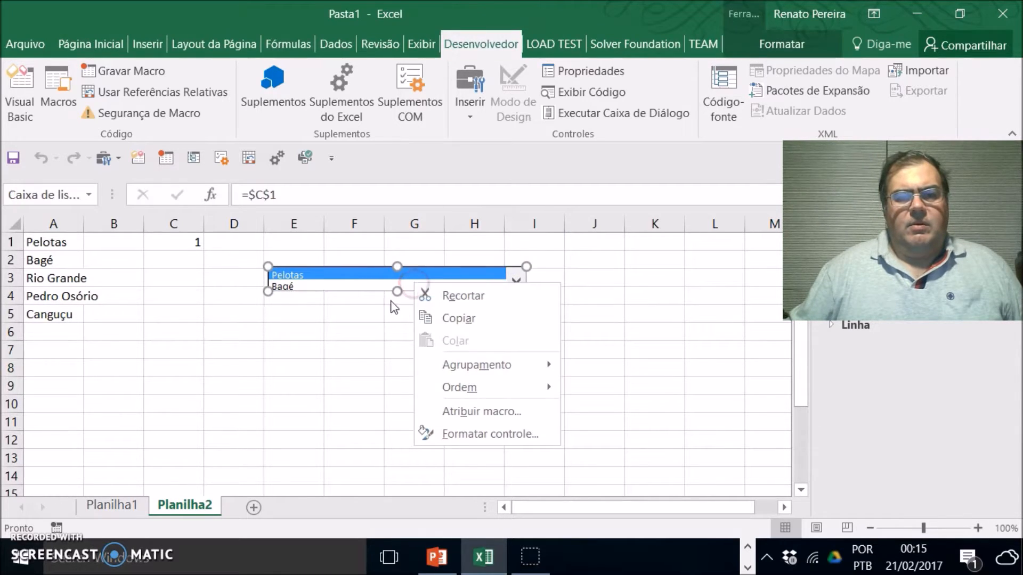
left_click(398, 294)
left_click_drag(397, 292, 397, 338)
left_click(513, 403)
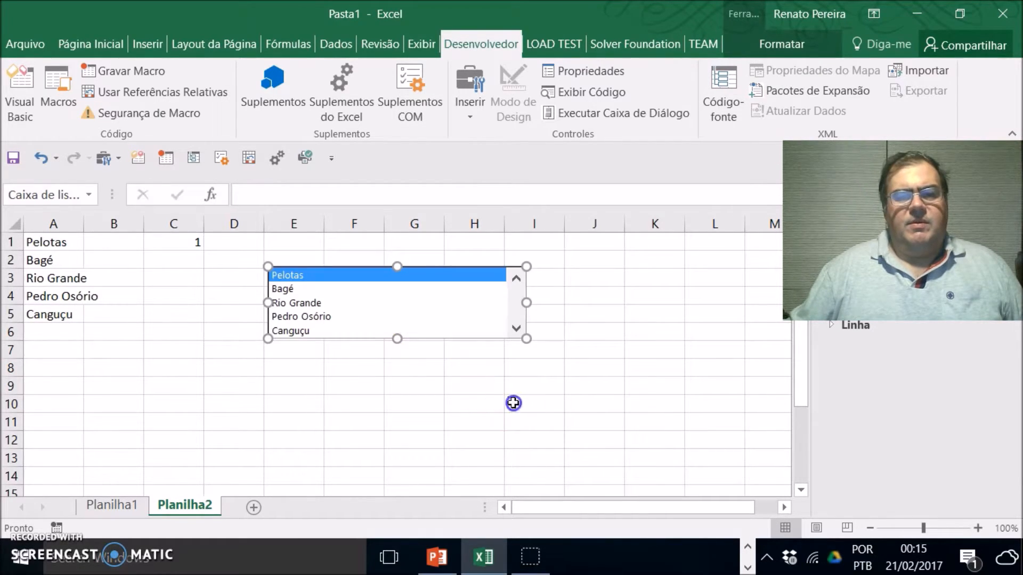
Test the enlarged list box by selecting cities down to Canguçu, back up to Pelotas and finally Pedro Osório, and check linked cell C1.
left_click(298, 289)
left_click(304, 302)
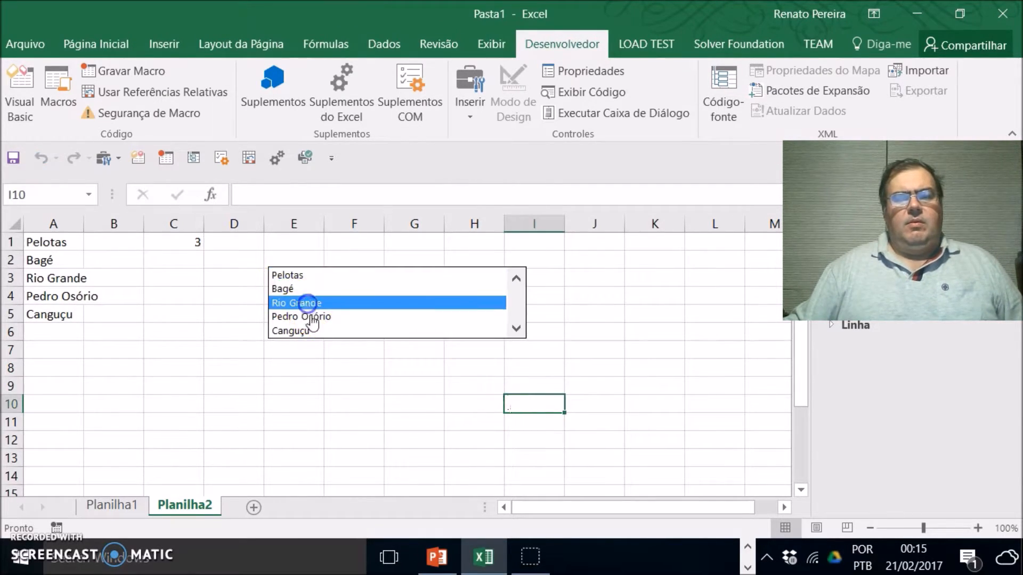
left_click(309, 316)
left_click(499, 331)
left_click(515, 279)
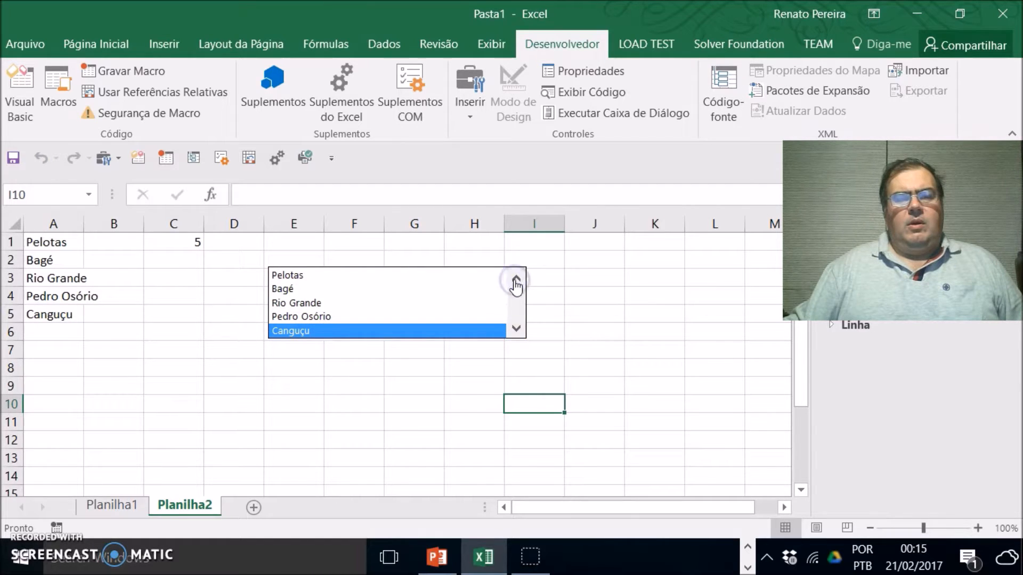
left_click(315, 318)
left_click(309, 304)
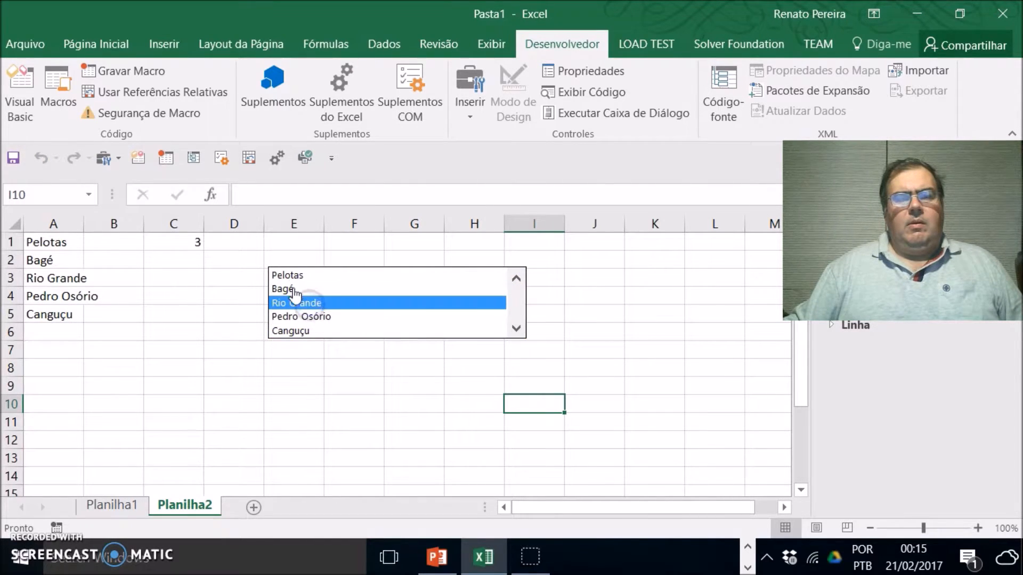
left_click(296, 291)
left_click(291, 275)
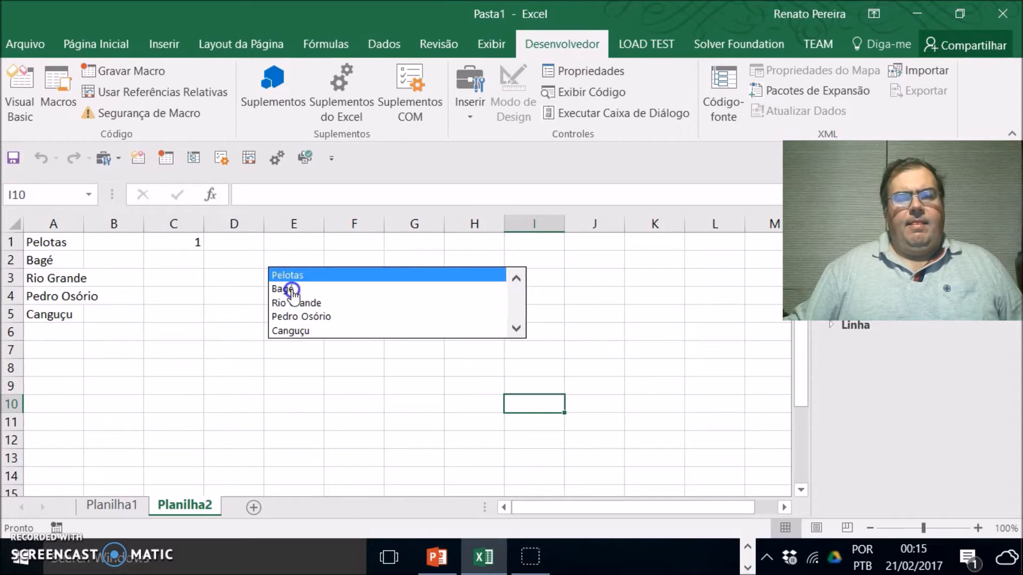
left_click(292, 290)
left_click(301, 317)
left_click(194, 247)
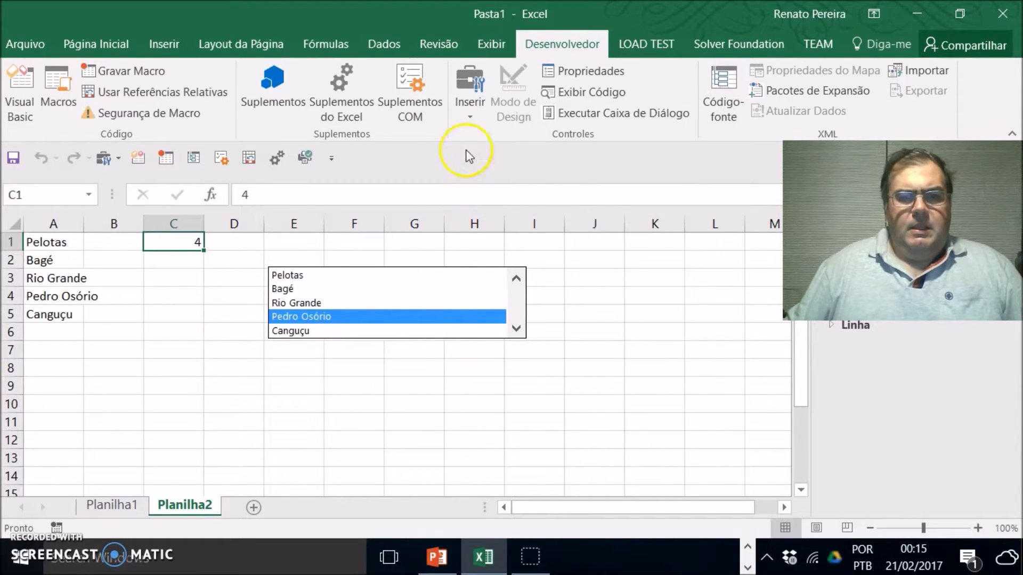
left_click(471, 107)
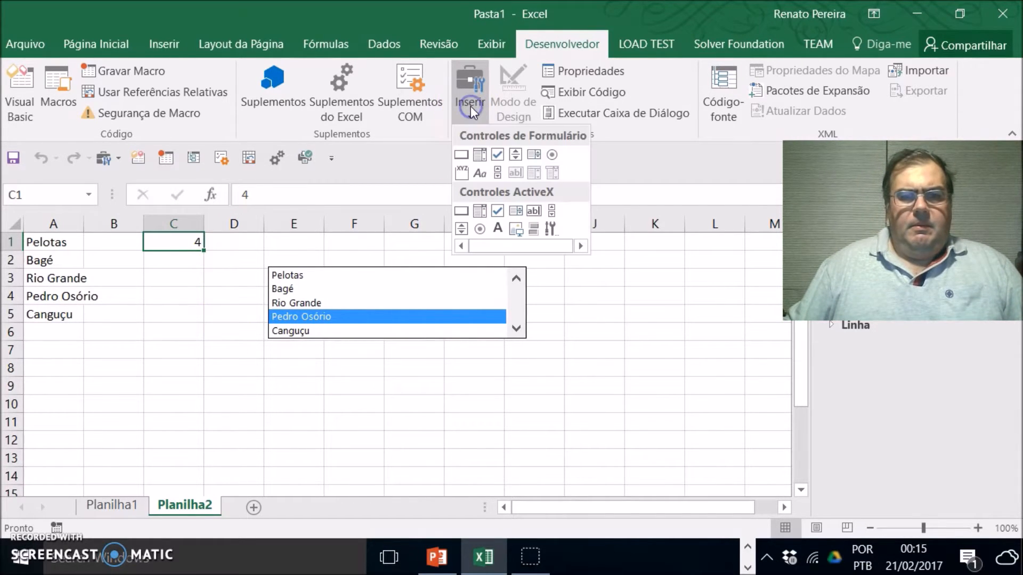
left_click(553, 156)
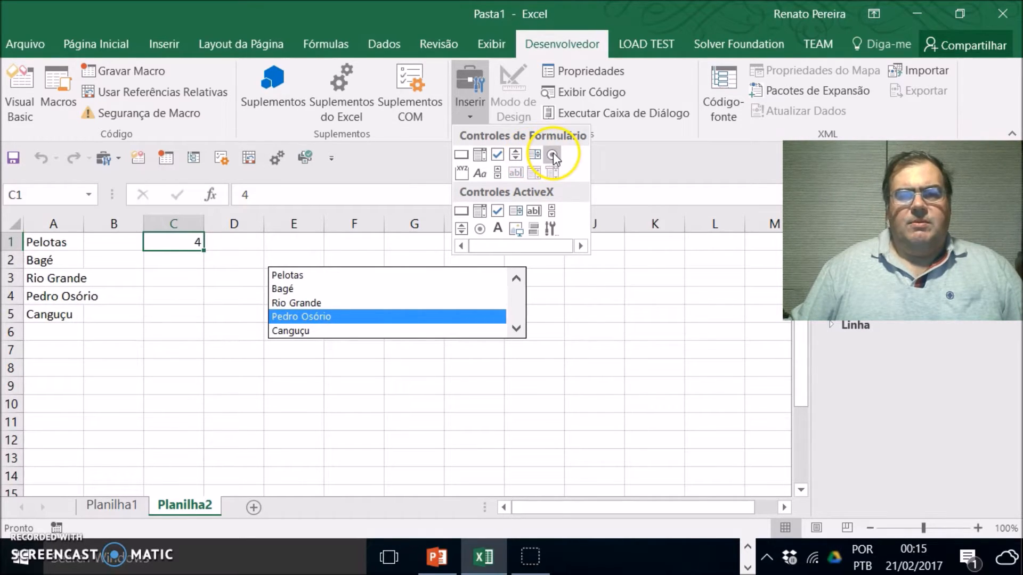
left_click(277, 419)
Add a third worksheet and draw a form-control option button across cells E3 and F3.
left_click(254, 508)
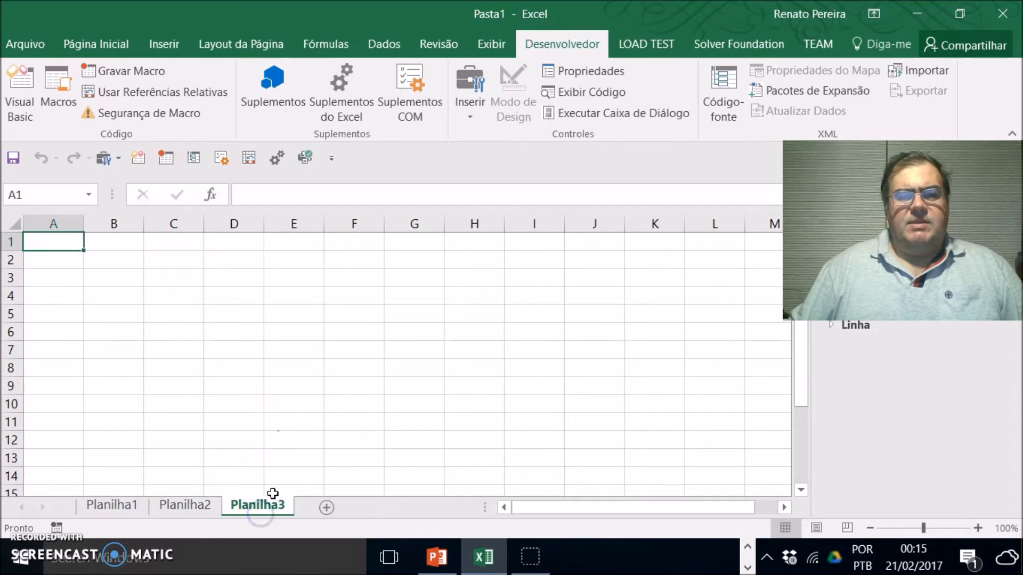
left_click(472, 109)
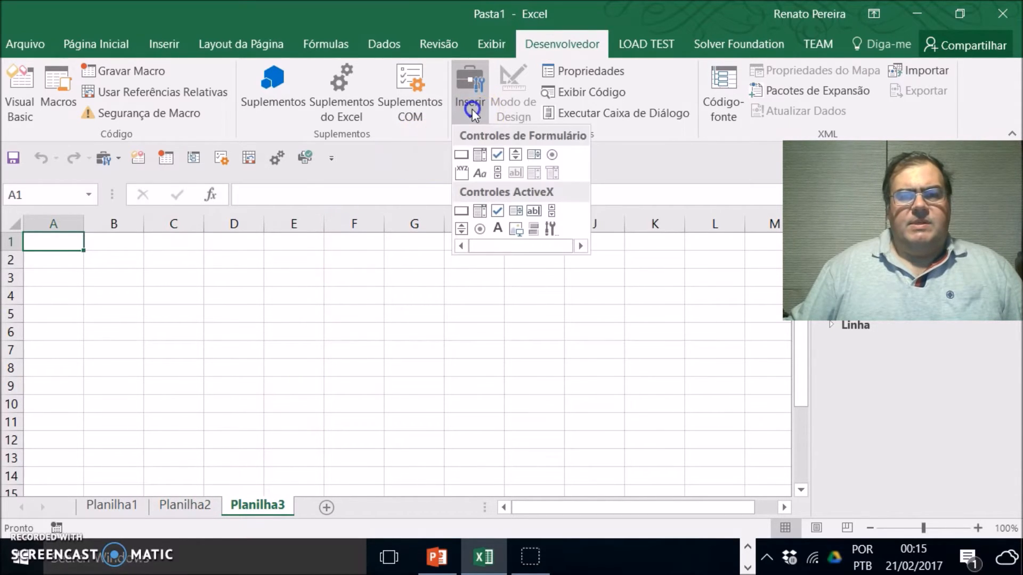
left_click(552, 155)
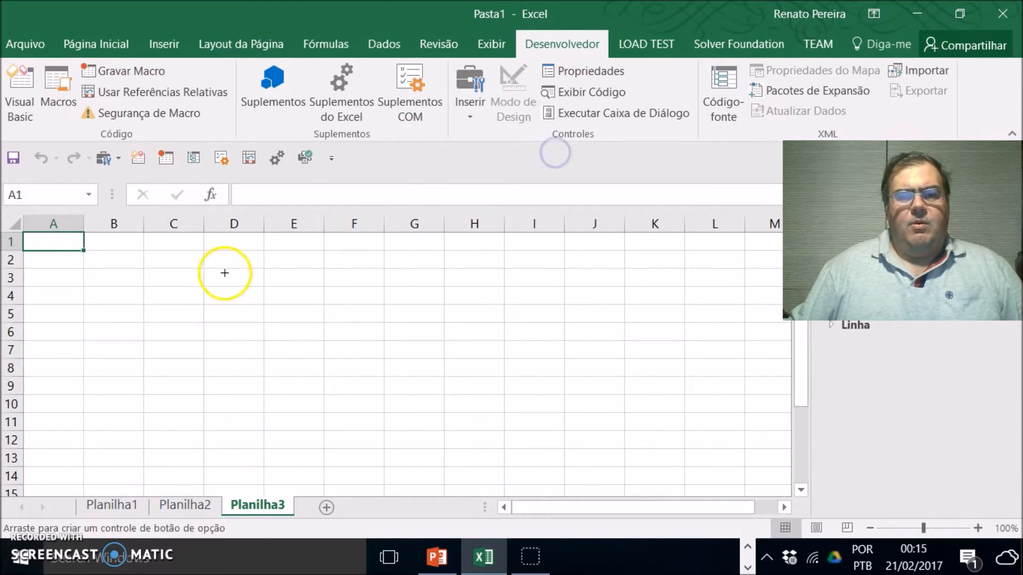
left_click_drag(265, 270, 387, 288)
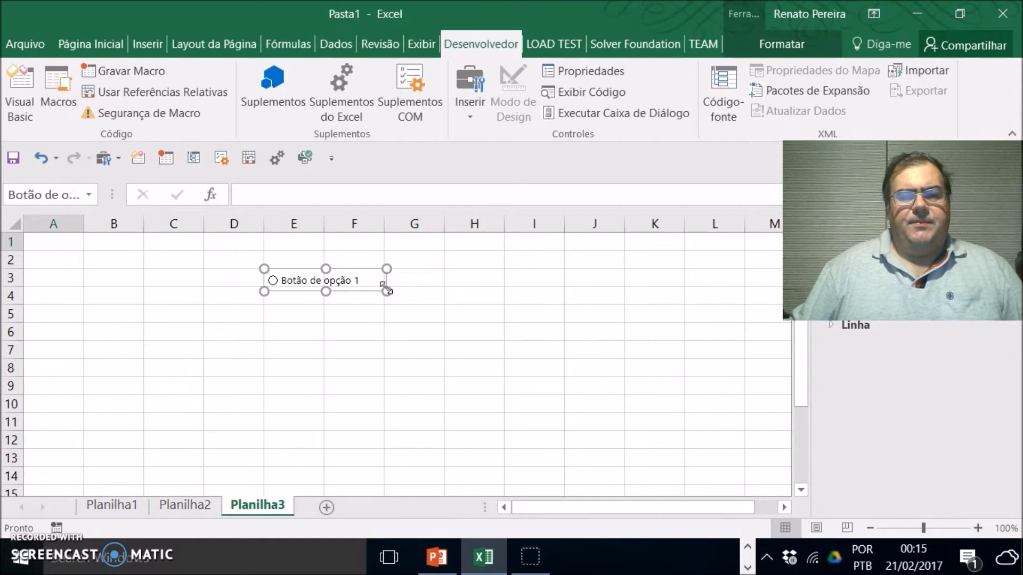
Draw a second option button below the first, across about E5:F6, and test switching between the two.
left_click(470, 106)
left_click(550, 156)
mouse_move(268, 309)
left_mouse_down()
mouse_move(333, 336)
mouse_move(387, 335)
left_mouse_up()
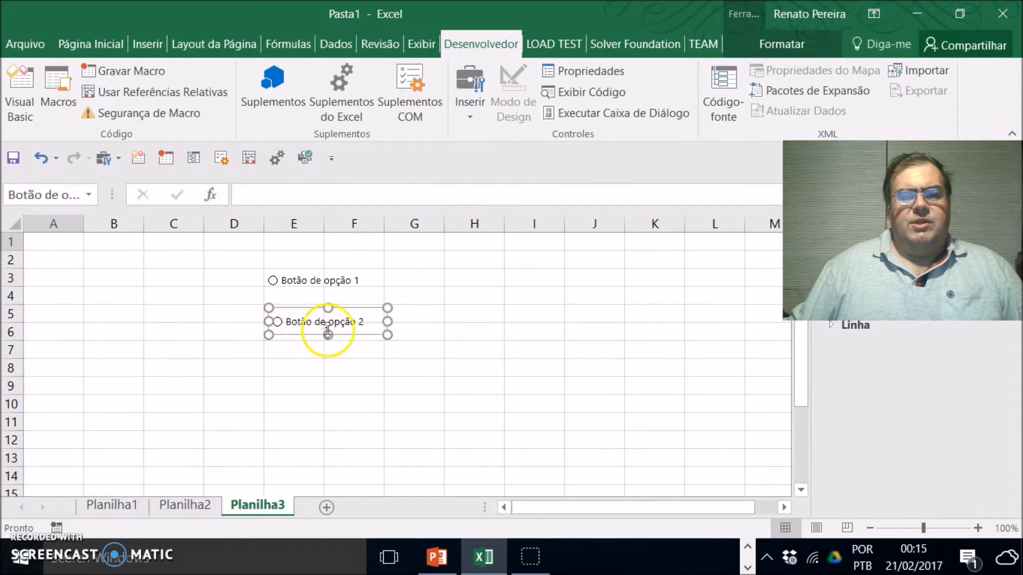
left_click(379, 382)
left_click(309, 328)
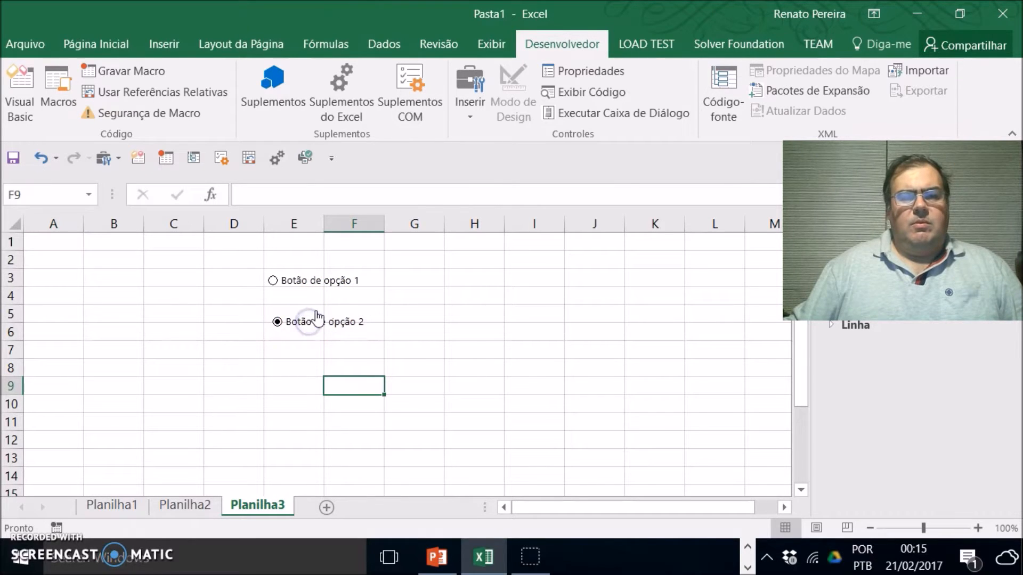
left_click(282, 282)
Move the second option button slightly left to line it up under the first, and deselect it.
right_click(301, 316)
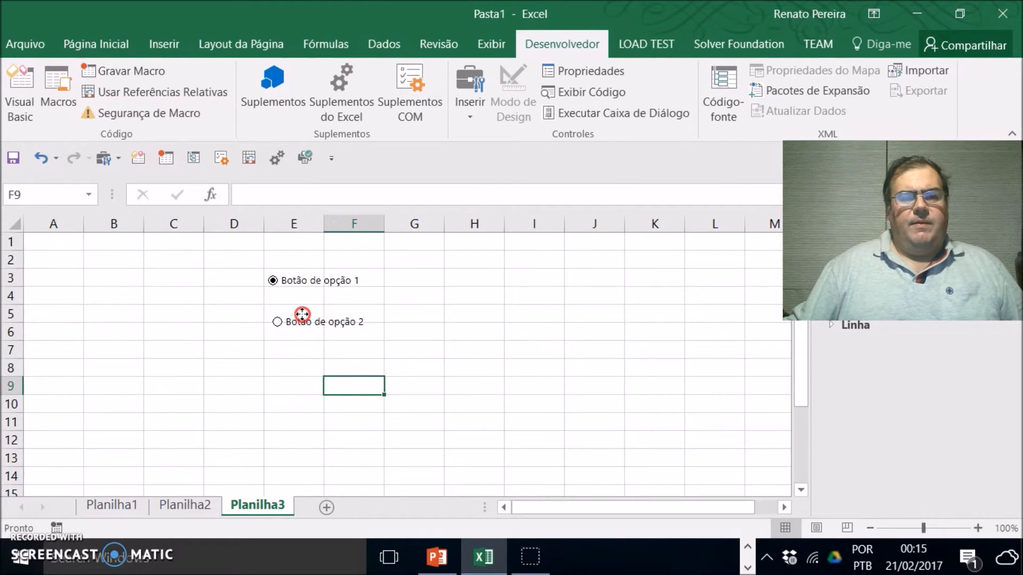
left_click(289, 309)
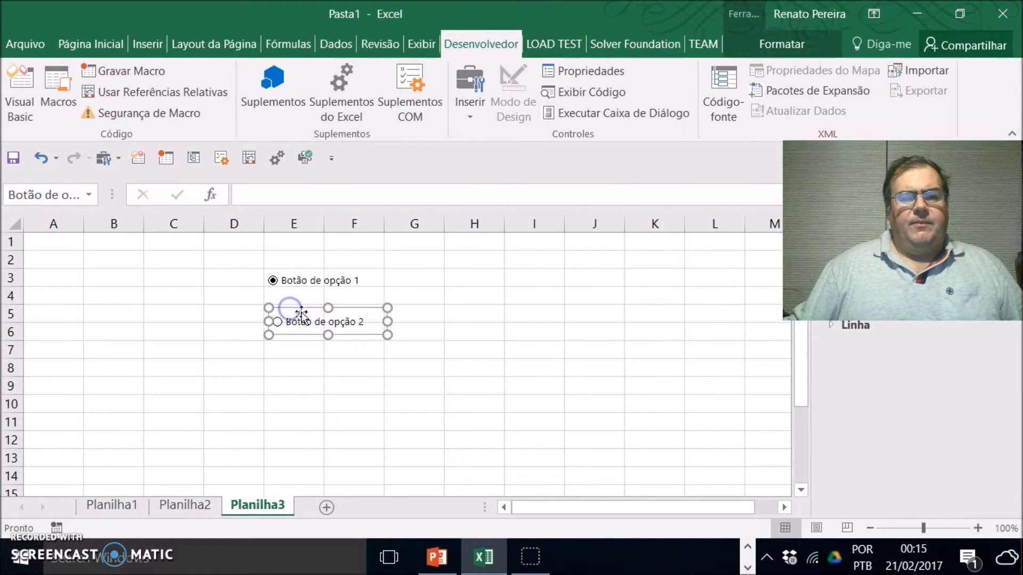
left_click(331, 386)
right_click(303, 323)
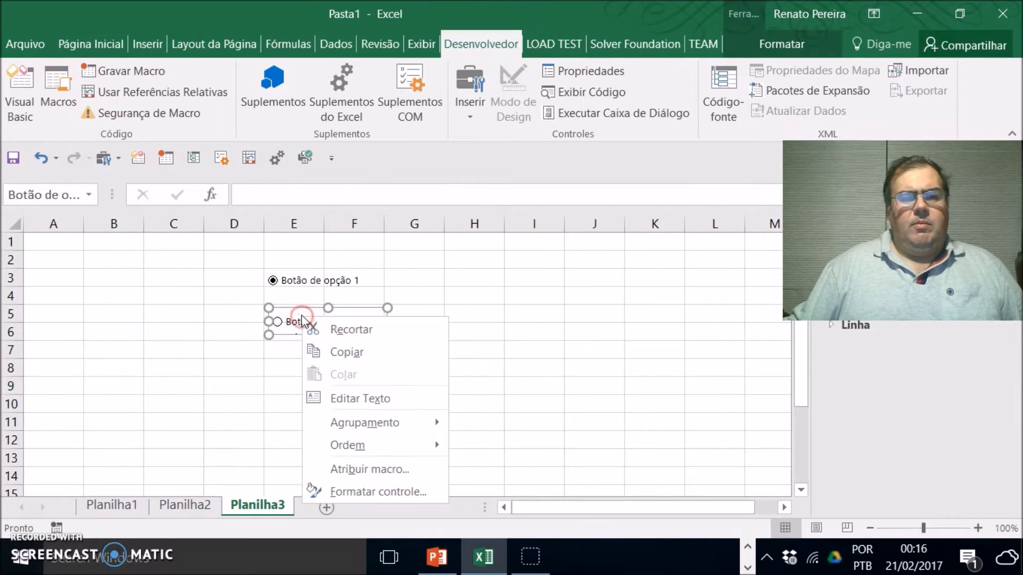
left_click(288, 310)
left_click_drag(286, 308, 280, 307)
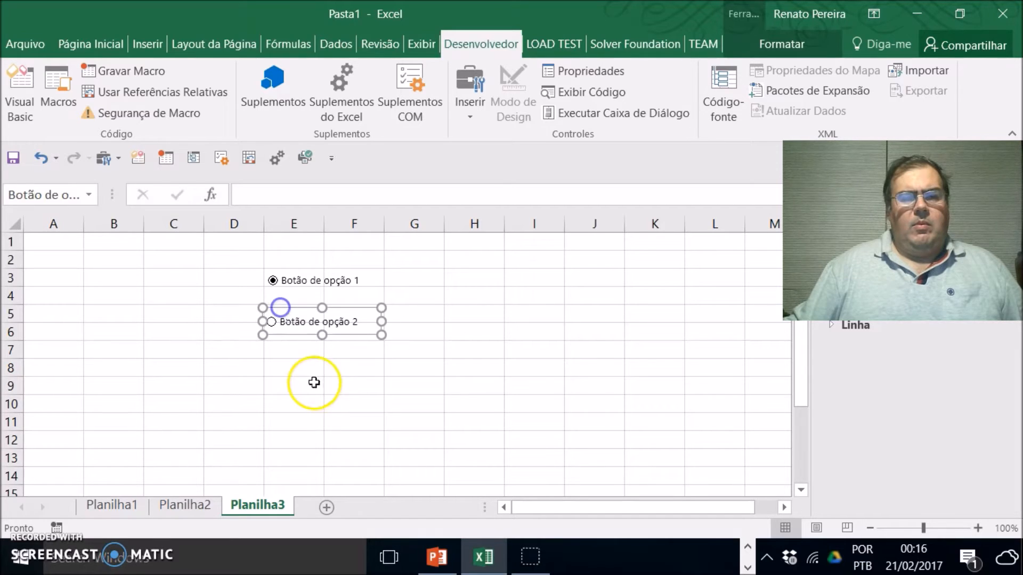
left_click(312, 385)
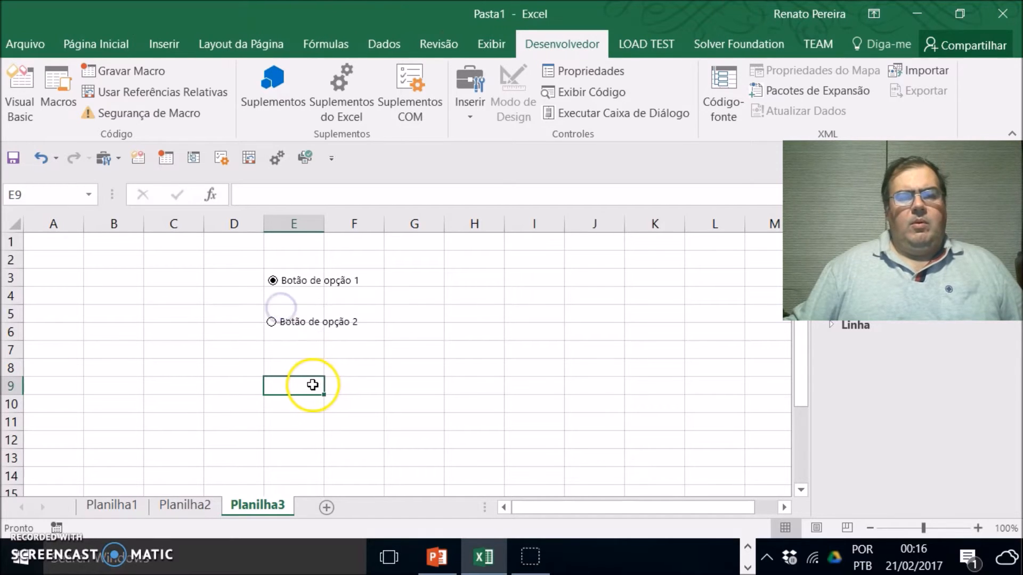
Link the first option button to cell $A$1 in its control format settings, and deselect it.
right_click(303, 280)
left_click(374, 455)
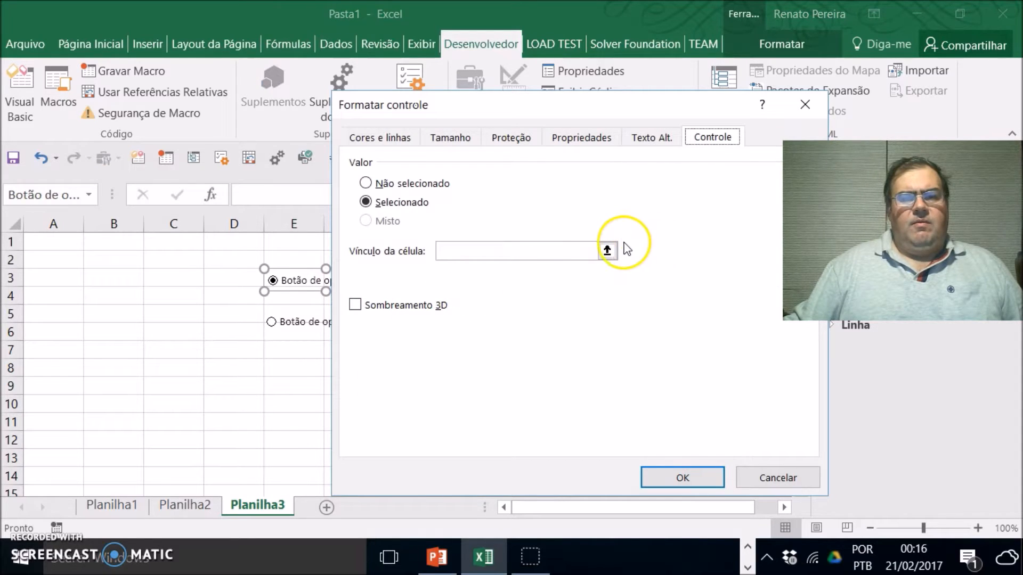
left_click(607, 250)
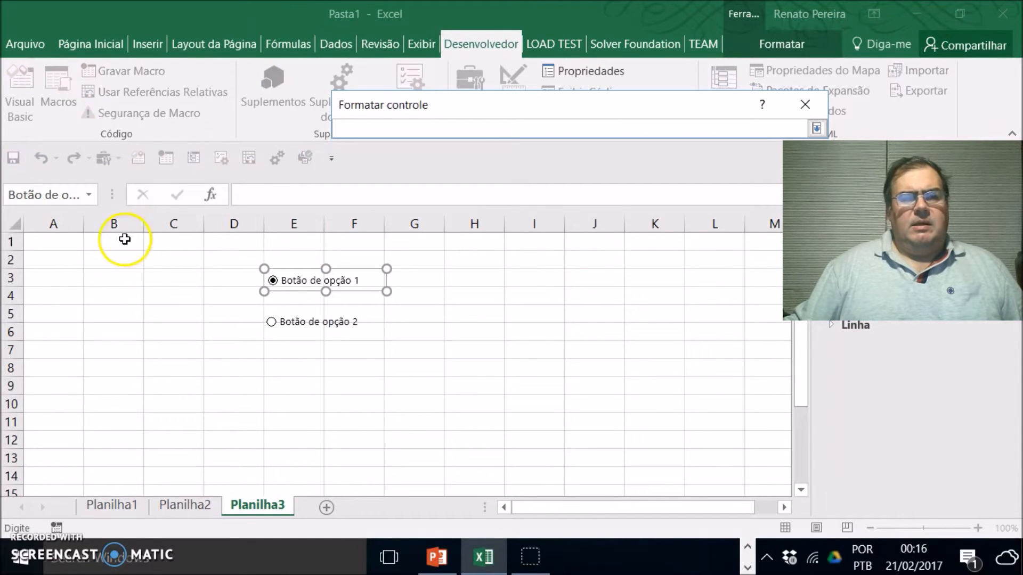
left_click(49, 244)
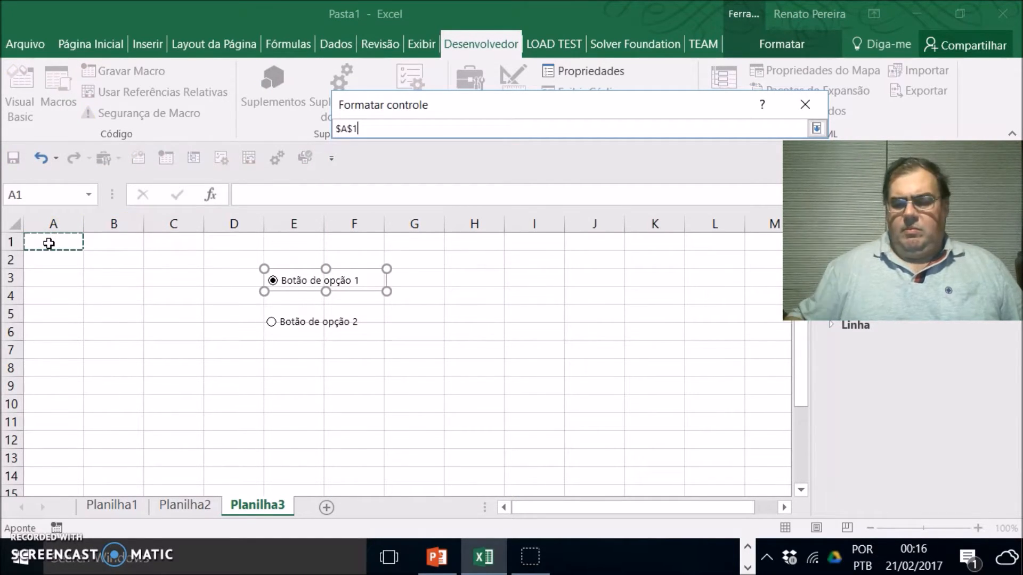
key("Return")
left_click(669, 476)
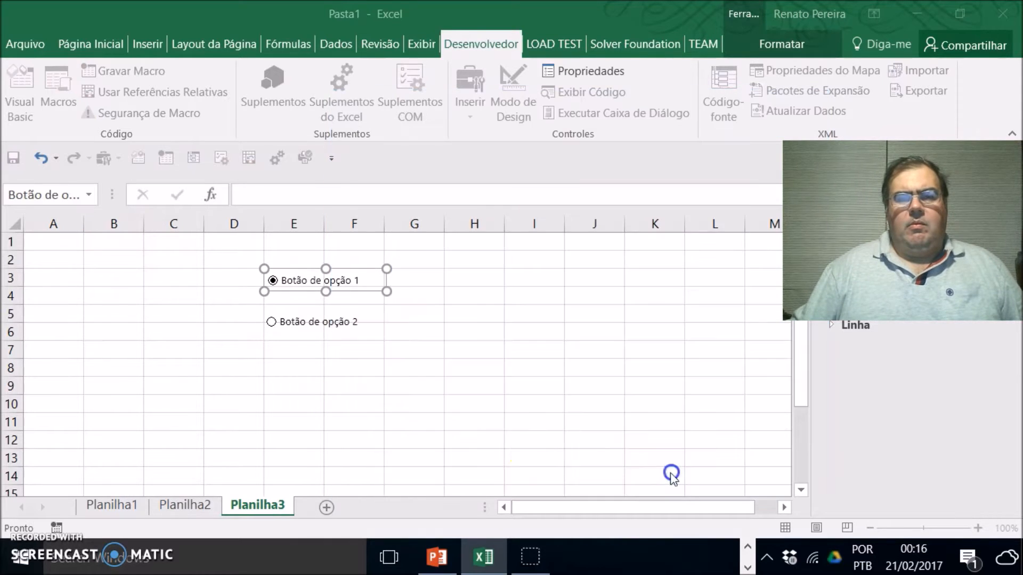
left_click(474, 409)
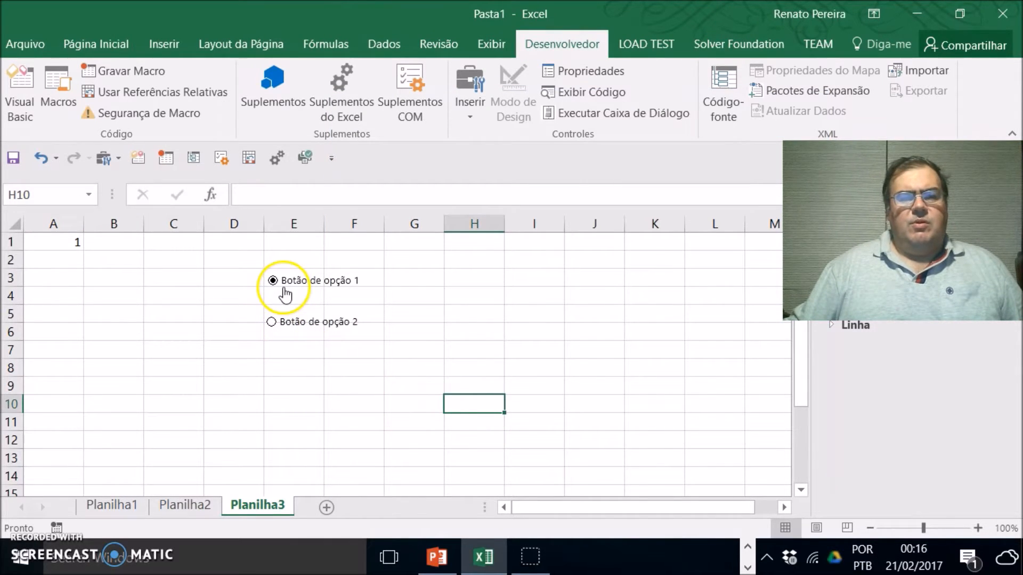
Test the cell link by choosing the second option button and checking the value in A1.
left_click(72, 243)
left_click(217, 369)
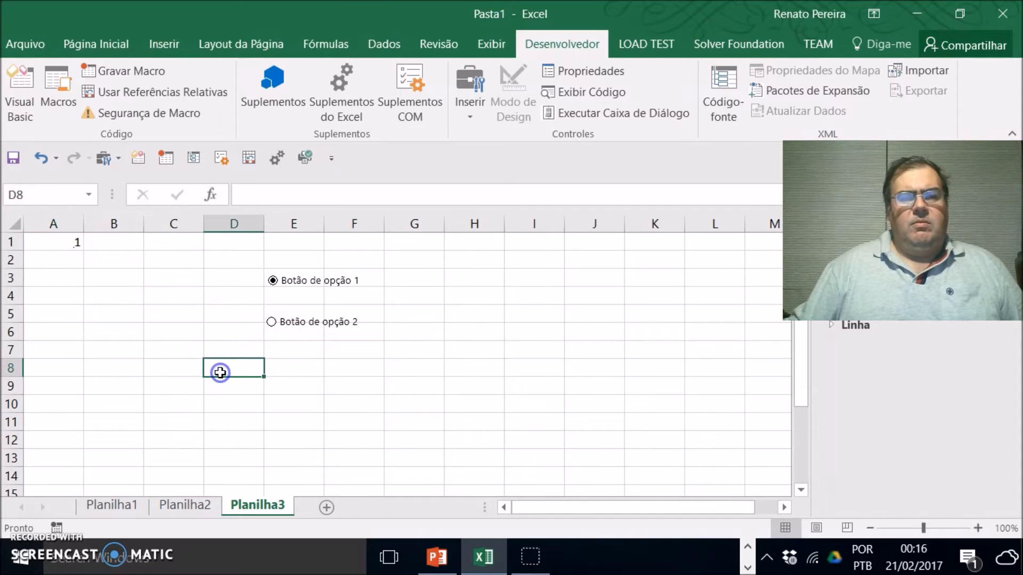
left_click(271, 323)
left_click(341, 386)
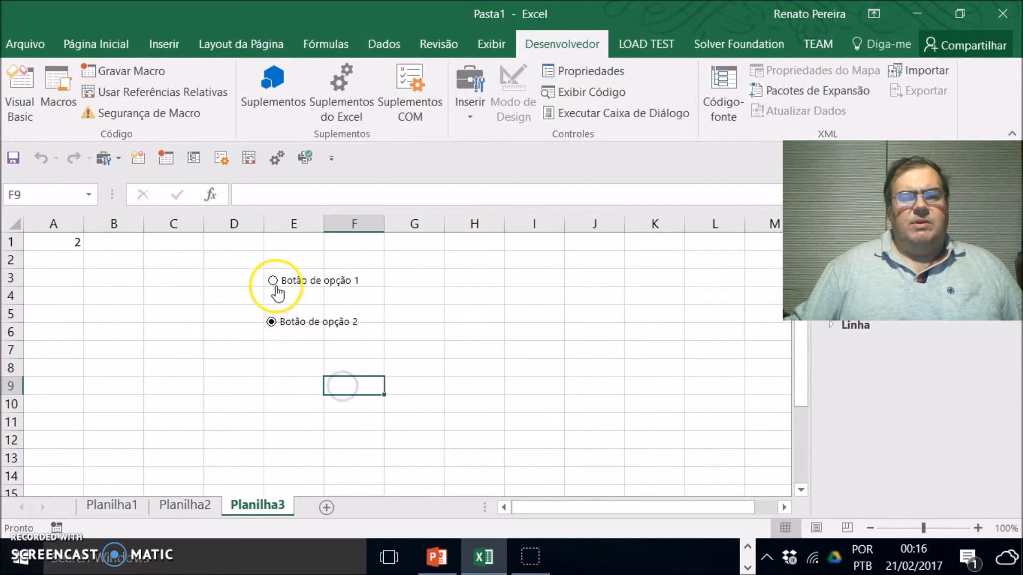
Start an SE formula in cell A3 with the logical test A1=1.
left_click(67, 279)
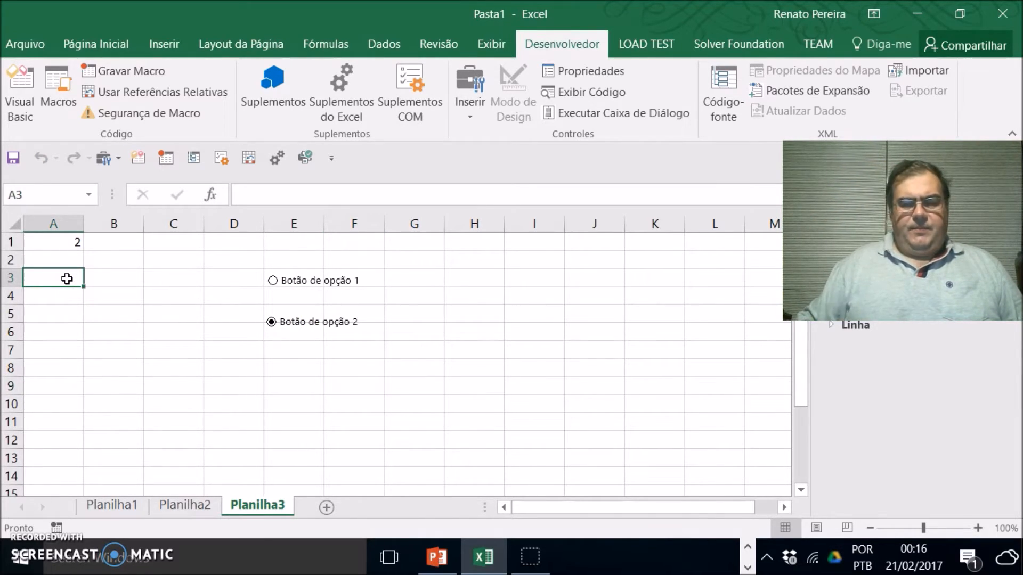
type("=")
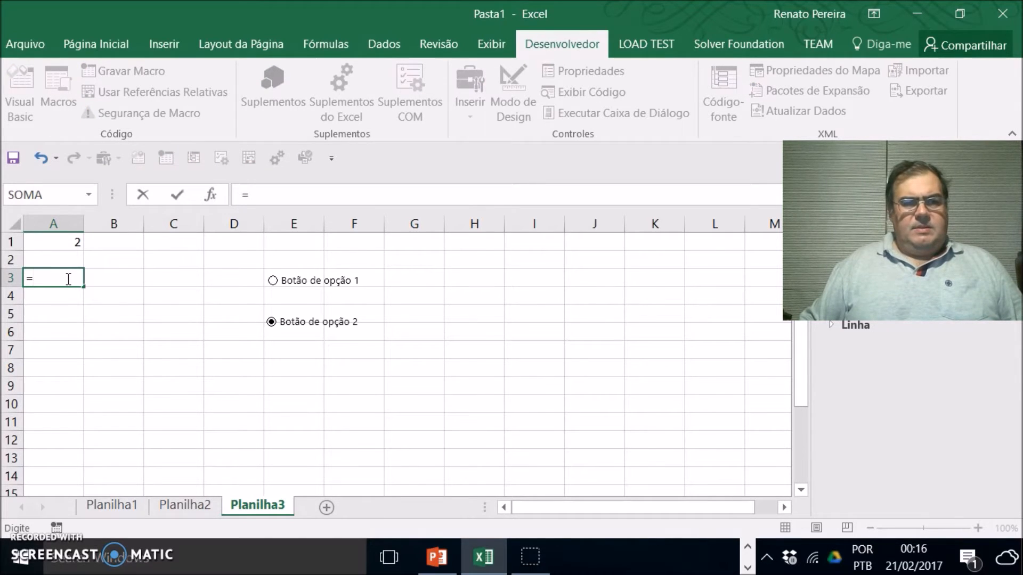
type("se(a1")
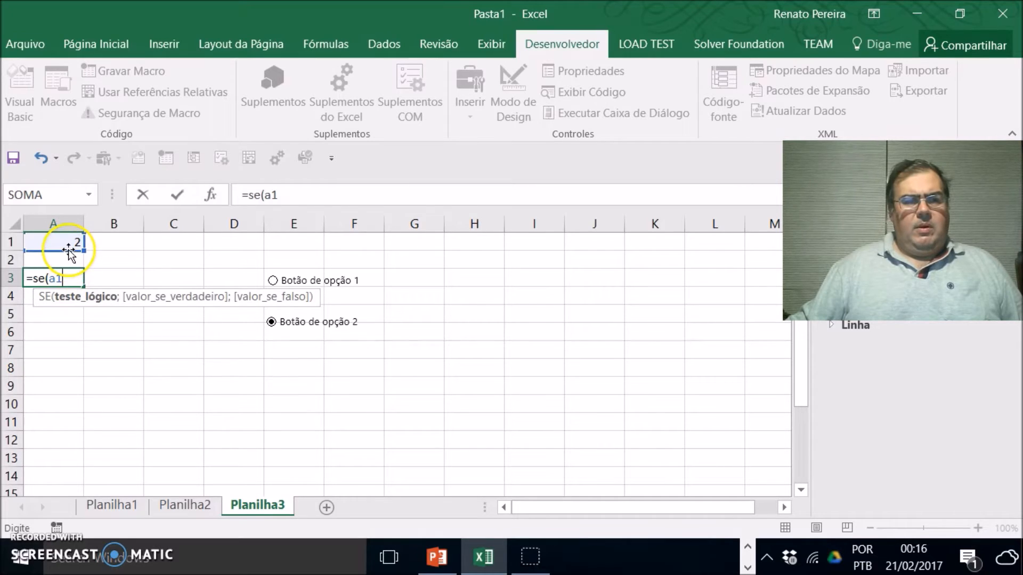
type("=")
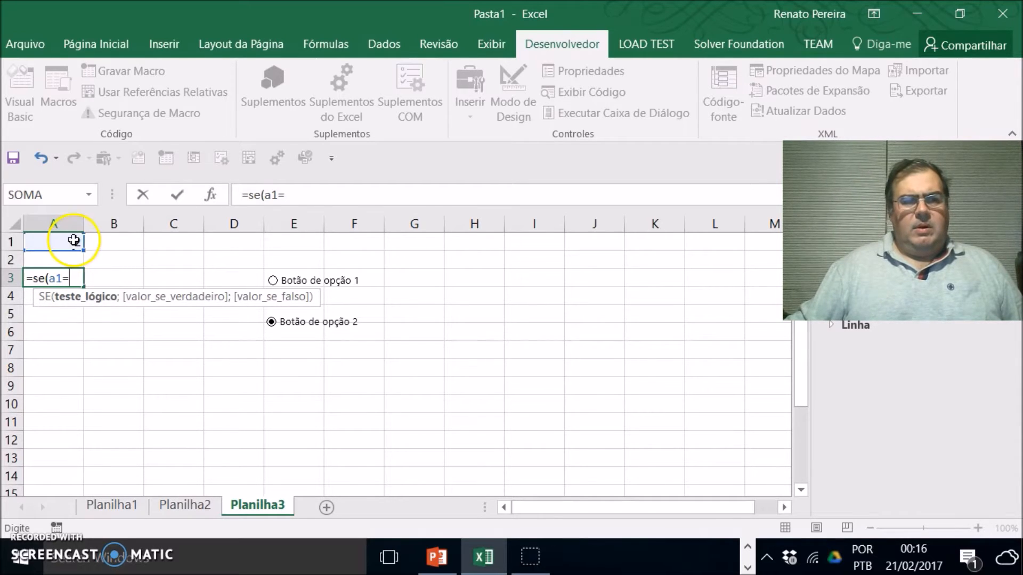
left_click(73, 240)
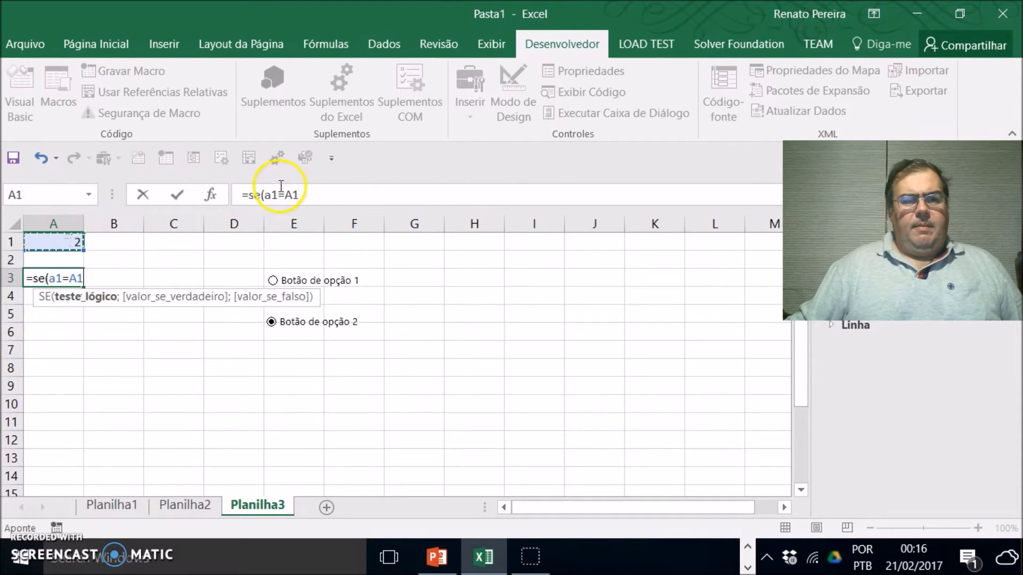
left_click(324, 196)
key("BackSpace")
key("BackSpace")
type("1;")
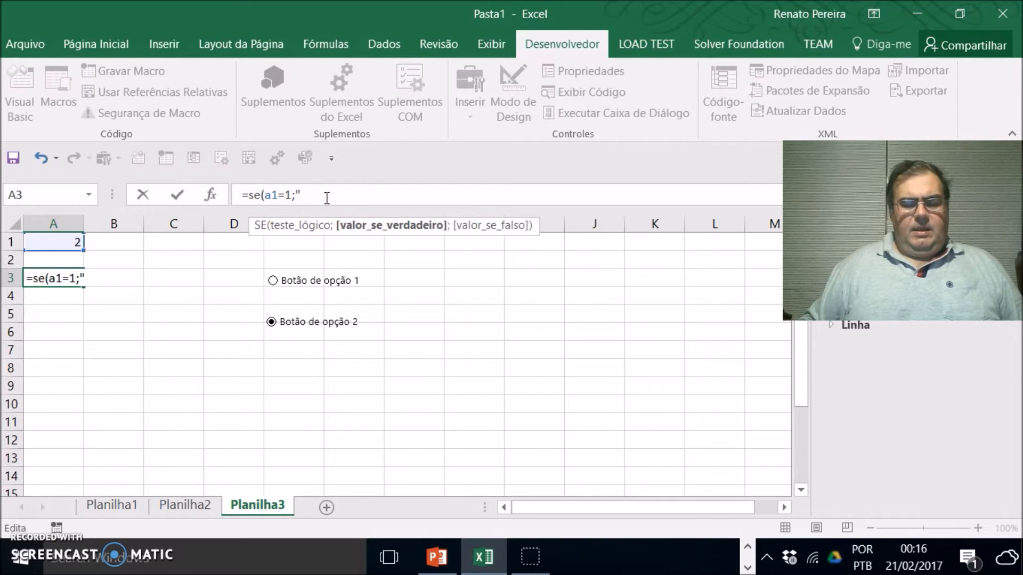
Complete the A3 formula with "A primeira opção foi escolhida" if true and "Não foi escolhida a primeira opção" if false.
type("\"A primeira ")
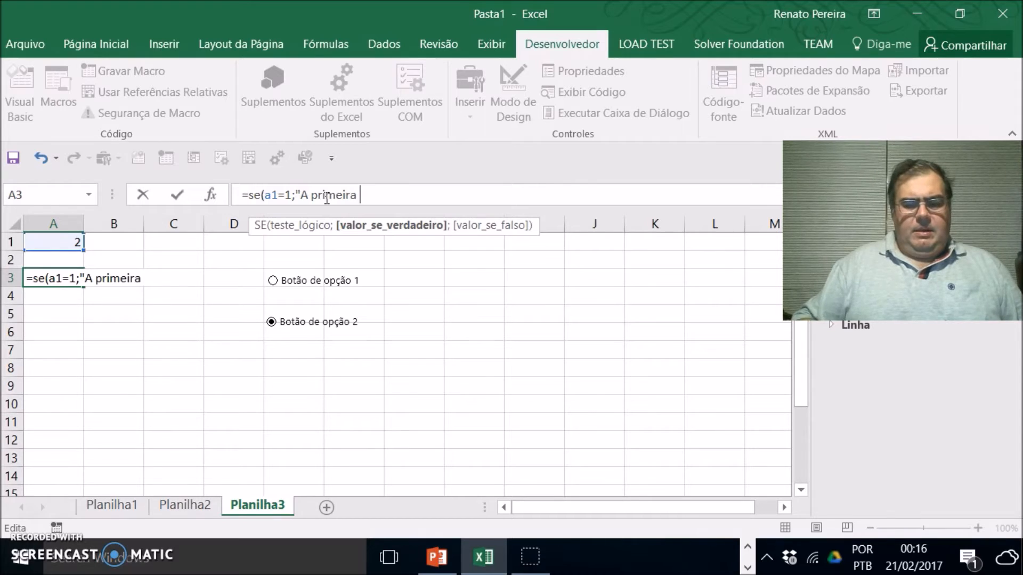
type("opção foi escolhida")
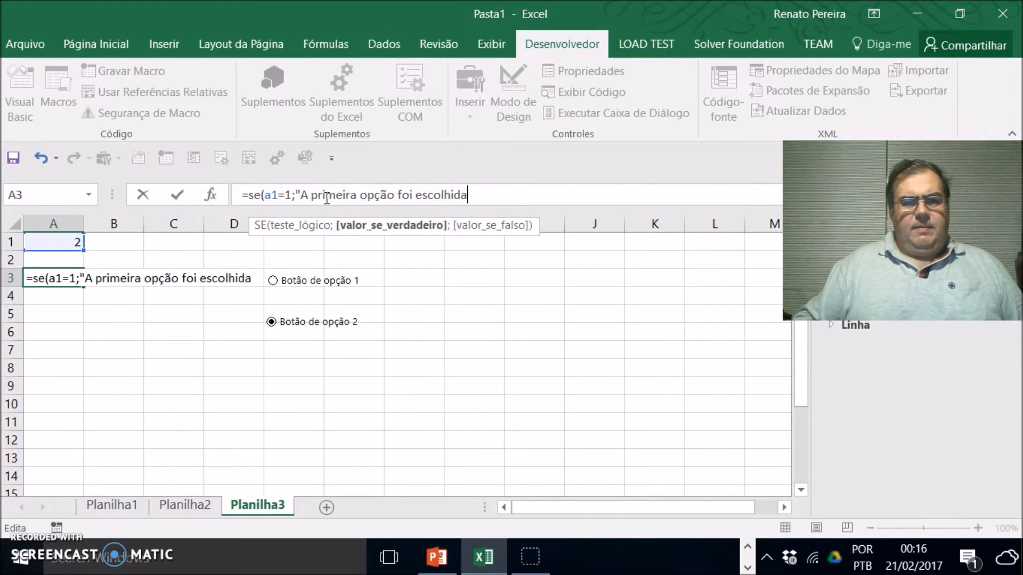
type("\"")
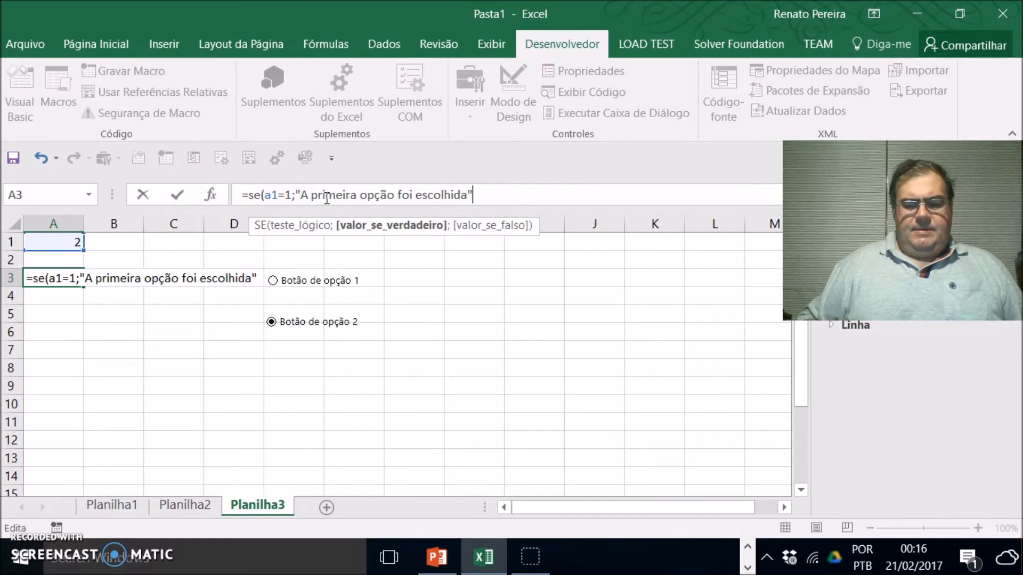
type(";\"")
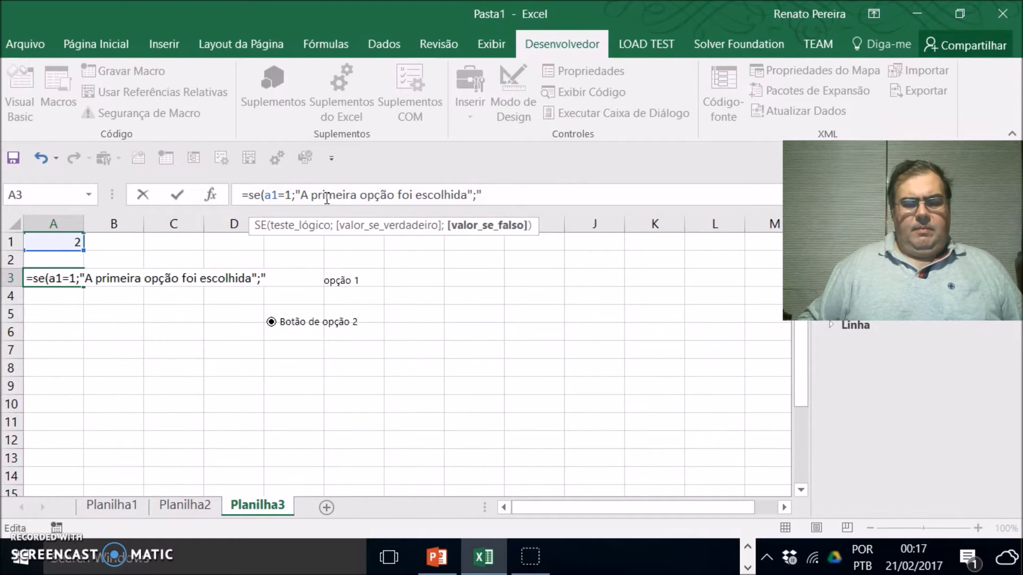
type("Não foi escolhida a primeira opção")
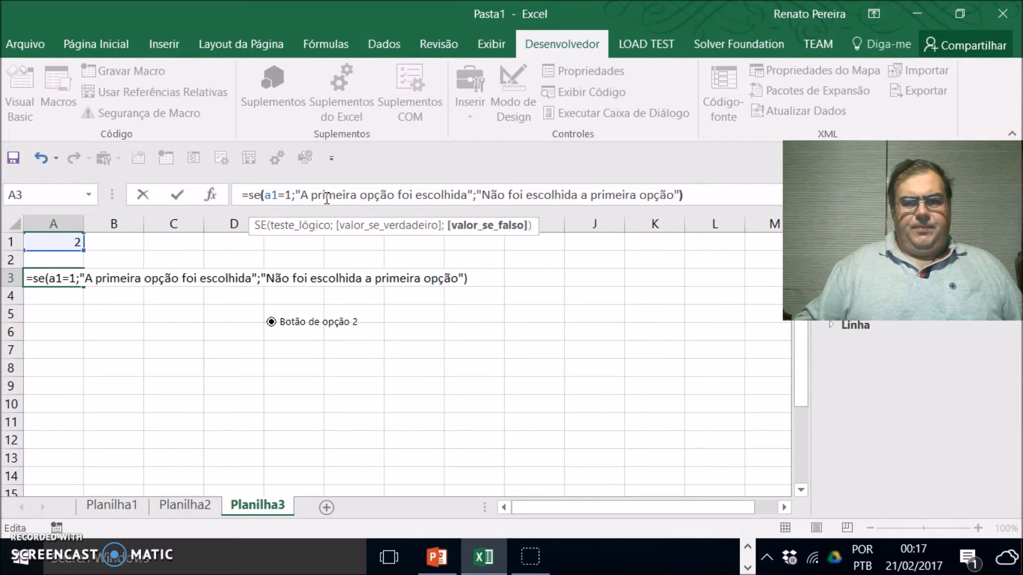
type("\")")
key("Return")
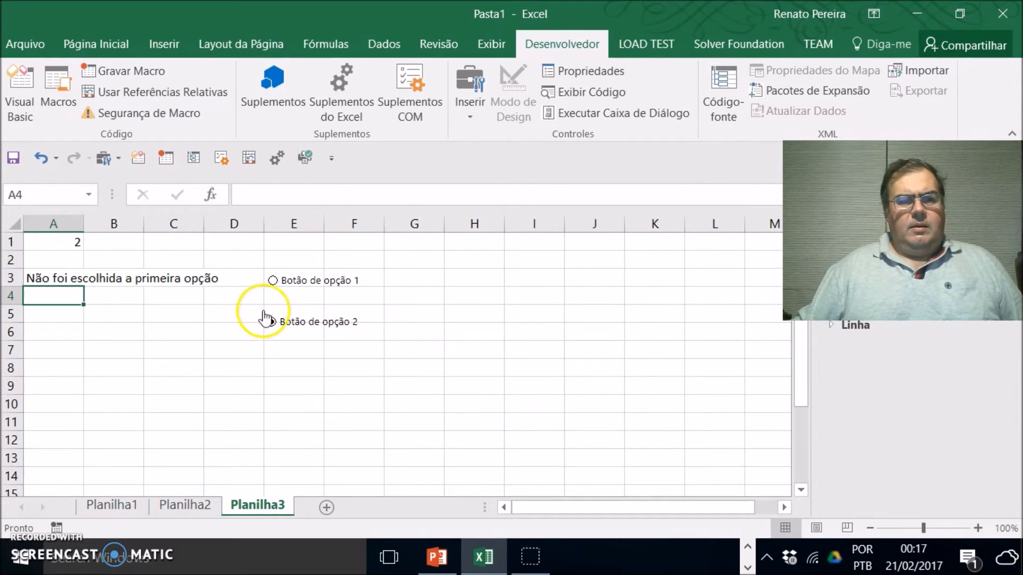
Test the A3 message by switching repeatedly between the two option buttons, and review the cell's formula.
left_click(272, 280)
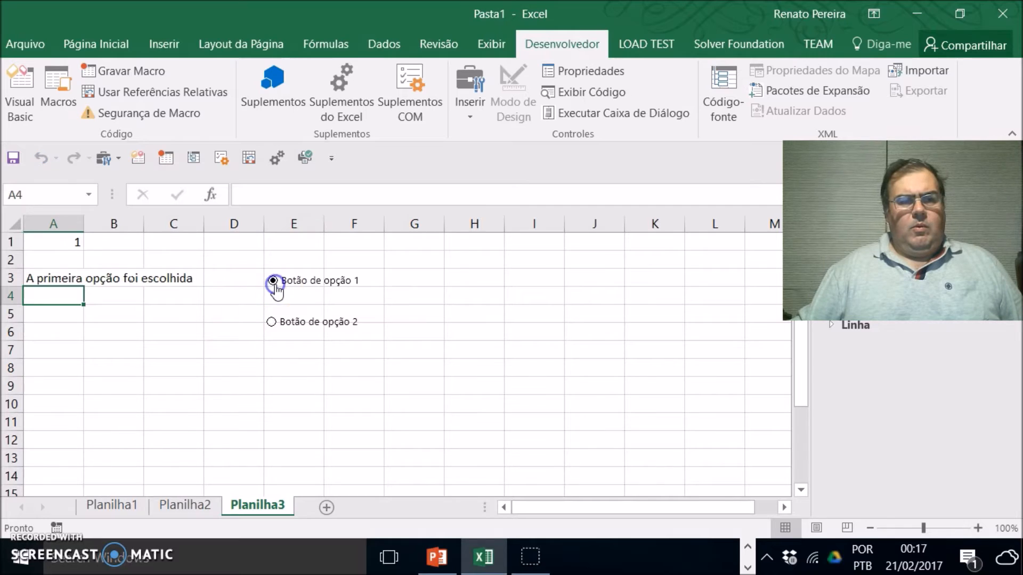
left_click(272, 323)
left_click(273, 281)
left_click(272, 323)
left_click(274, 281)
left_click(272, 323)
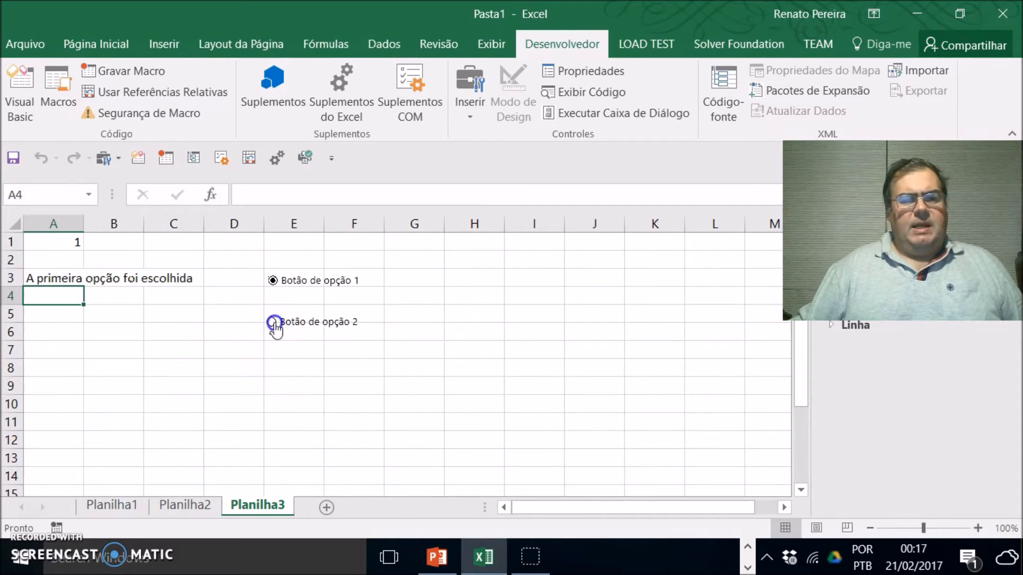
left_click(70, 278)
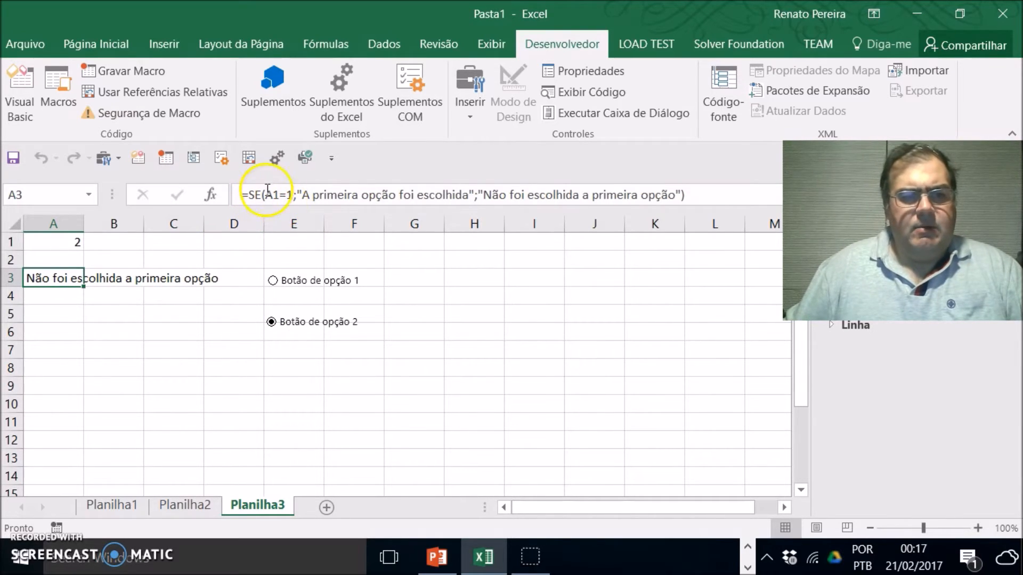
Enter in cell A5 the formula =SE(A1=2;"A segunda opção foi escolhida";"Não foi escolhida a segunda opção").
left_click(58, 313)
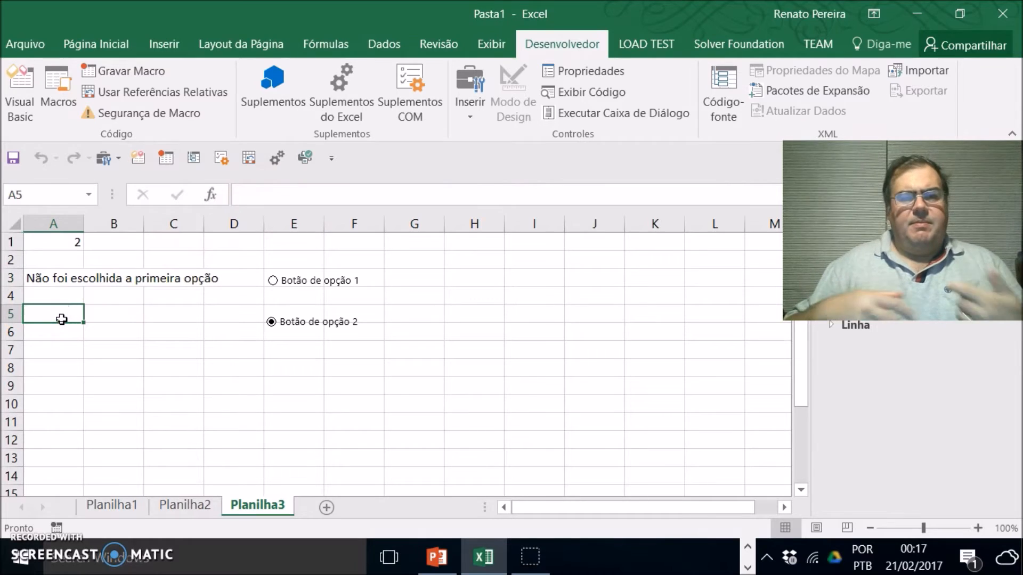
type("=se(")
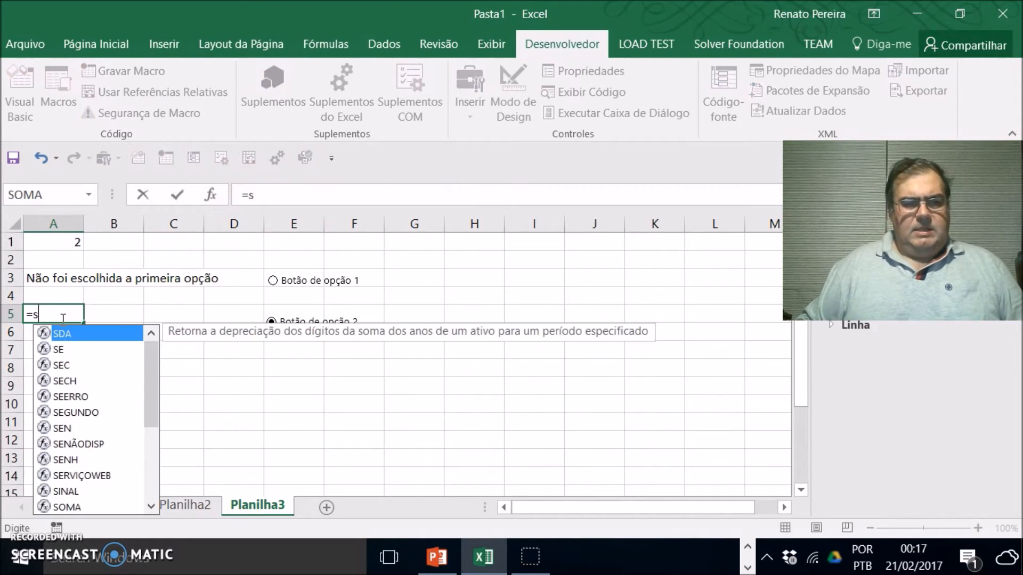
left_click(72, 241)
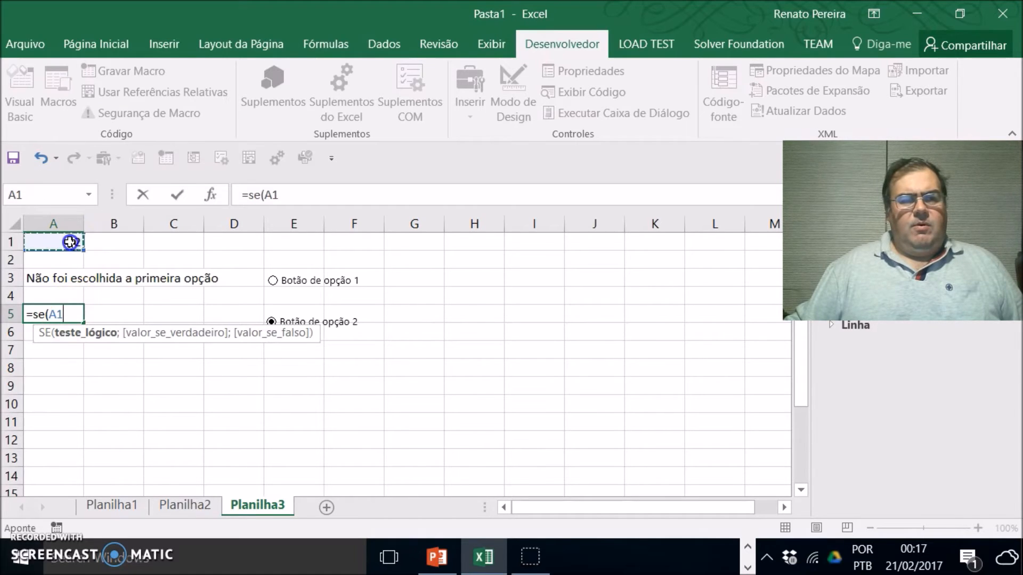
type("=")
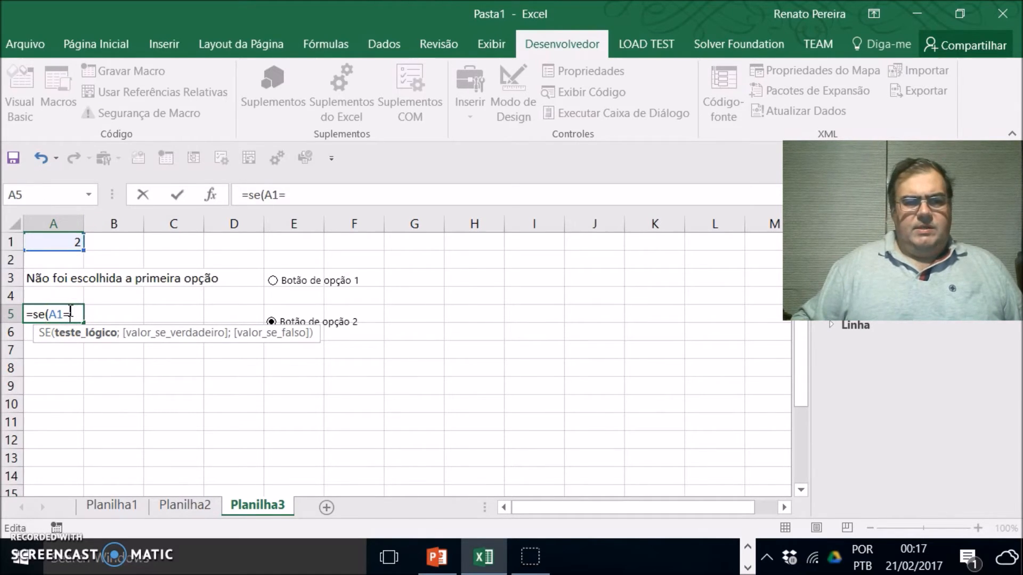
type("2;\"A segunda opção foi escolhida")
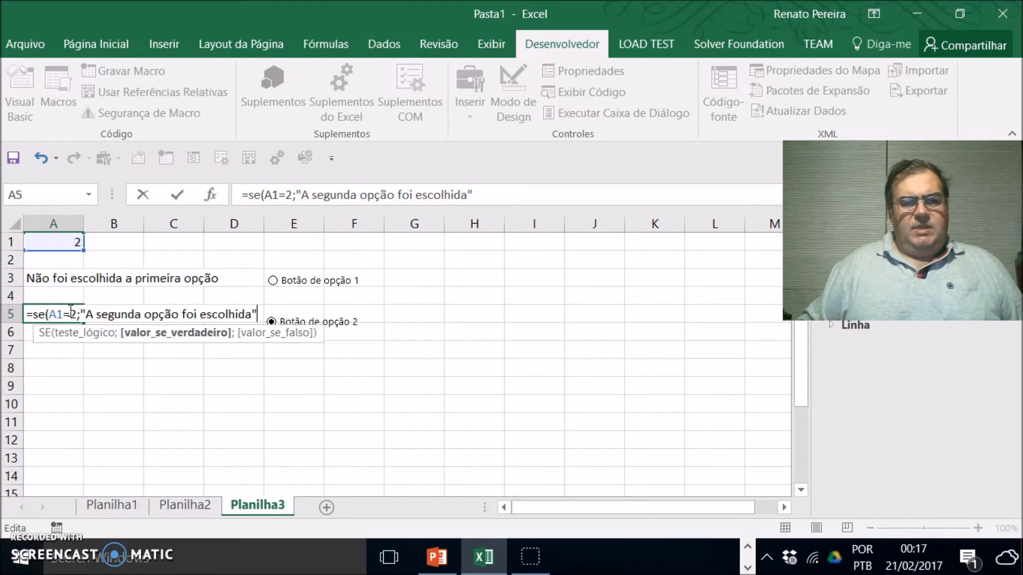
type(";")
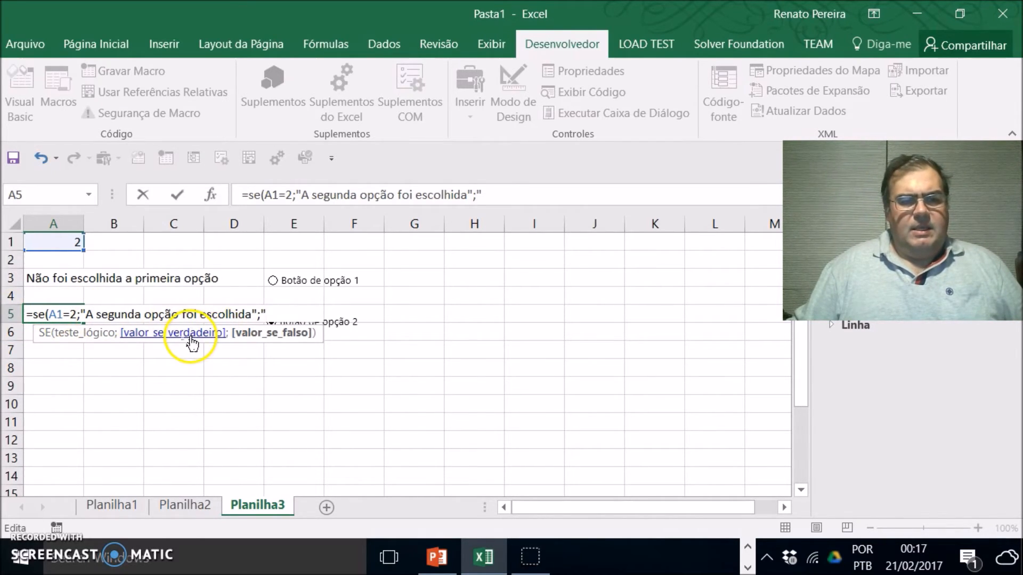
left_click(277, 316)
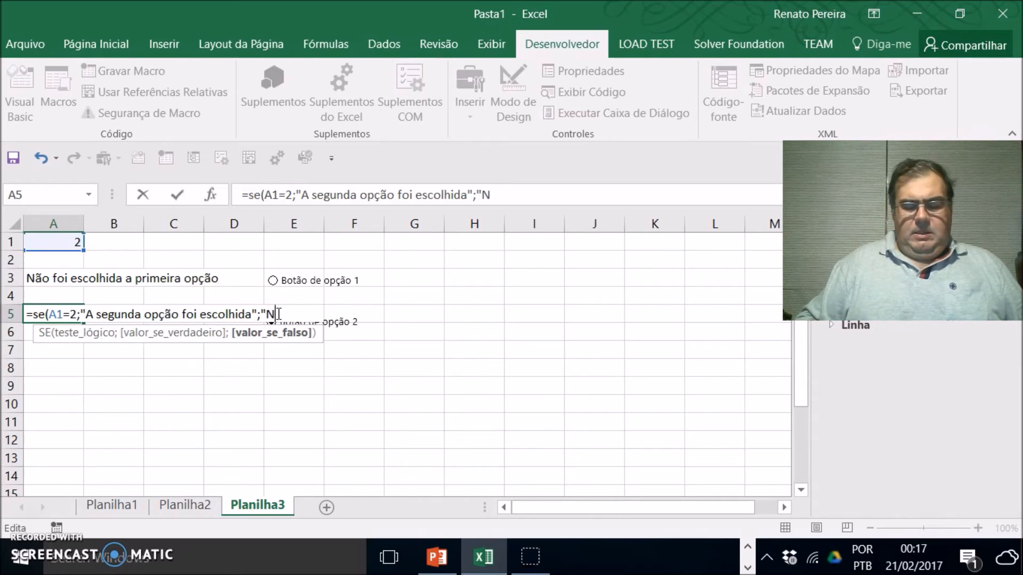
type("ão foi escolhida a segunda opç")
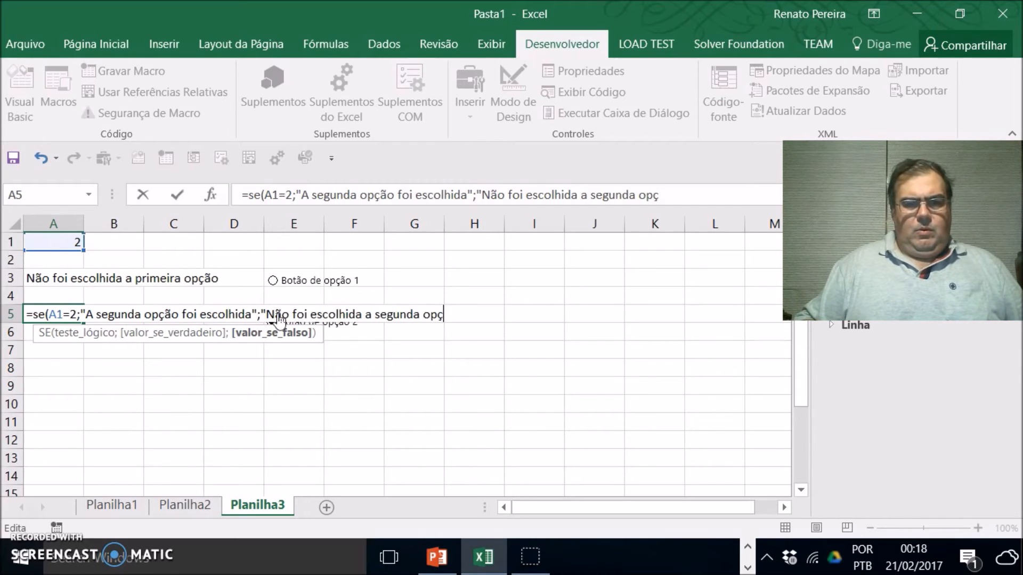
type("ão\"")
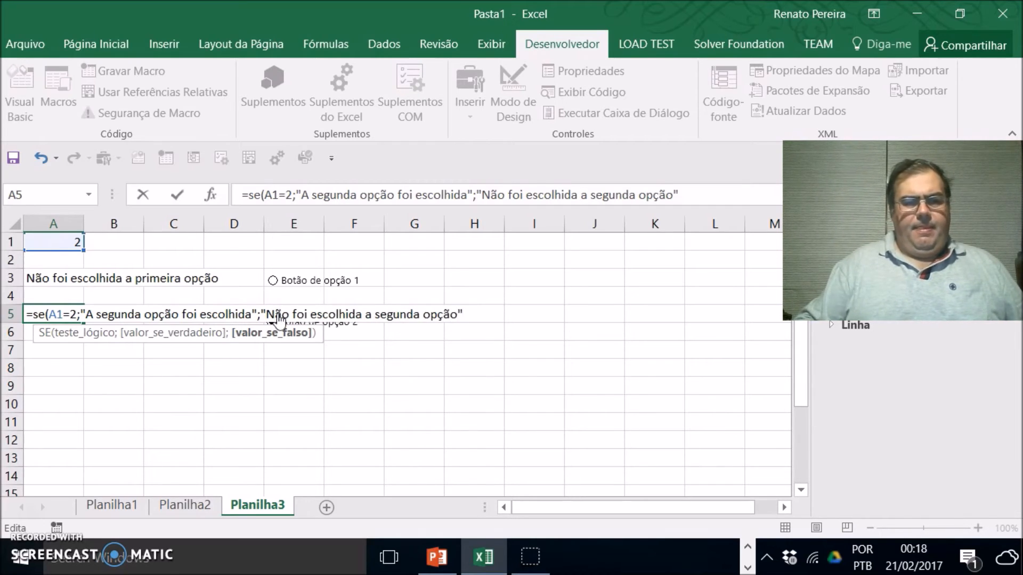
key("Return")
Test both messages in A3 and A5 by alternating between the option buttons, ending on the first one.
left_click(274, 295)
left_click(272, 280)
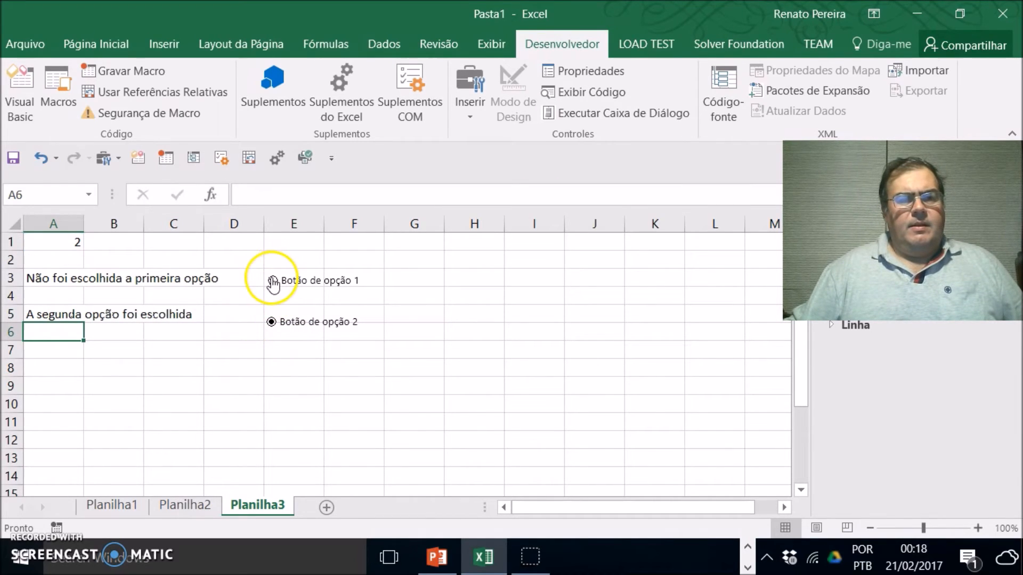
left_click(273, 323)
left_click(272, 281)
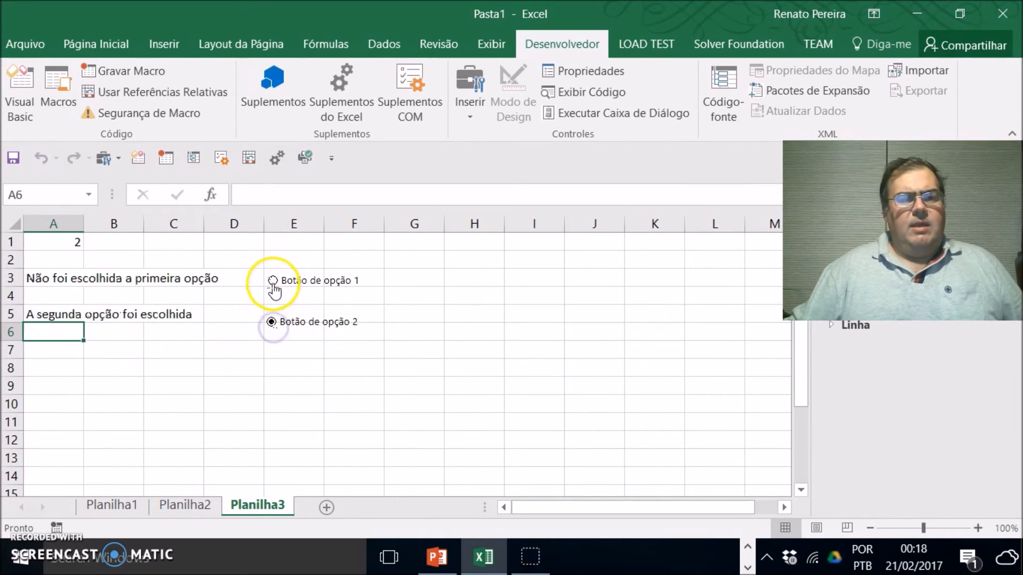
left_click(272, 324)
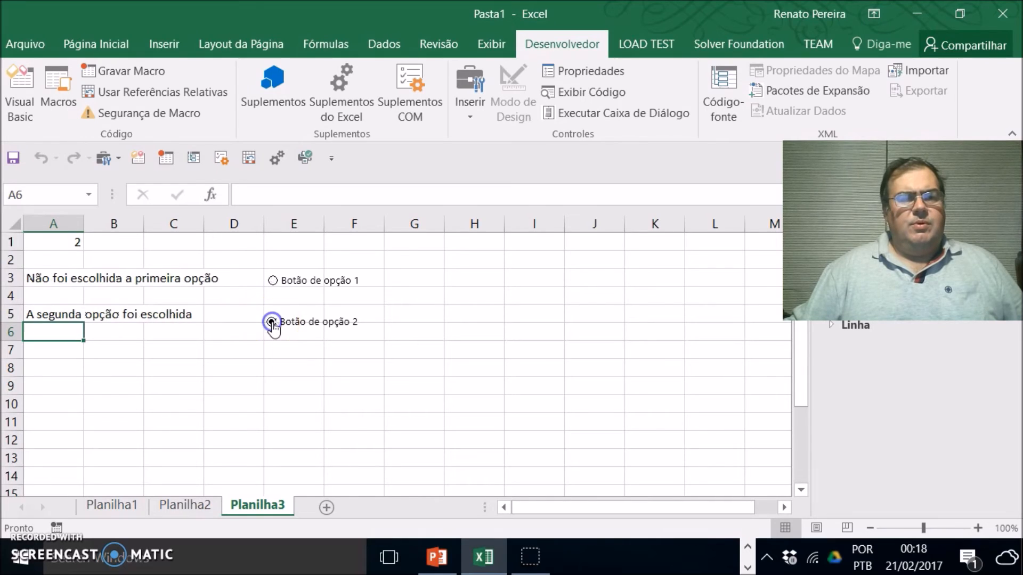
left_click(272, 280)
left_click(272, 324)
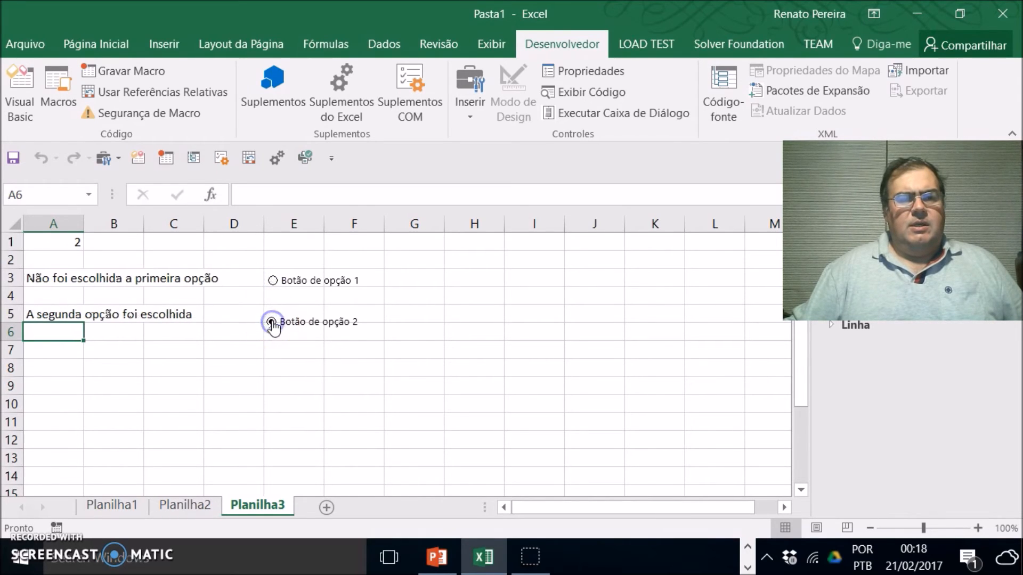
left_click(272, 280)
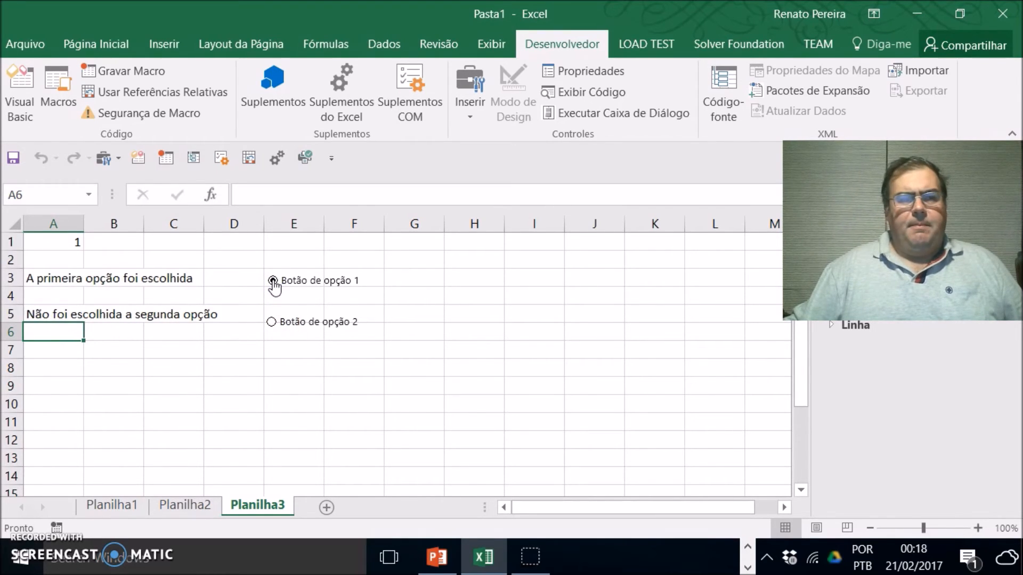
Save the workbook in the OneDrive Documentos folder as exemplo_7_tutorial_de_excel_em_vídeo.
left_click(30, 50)
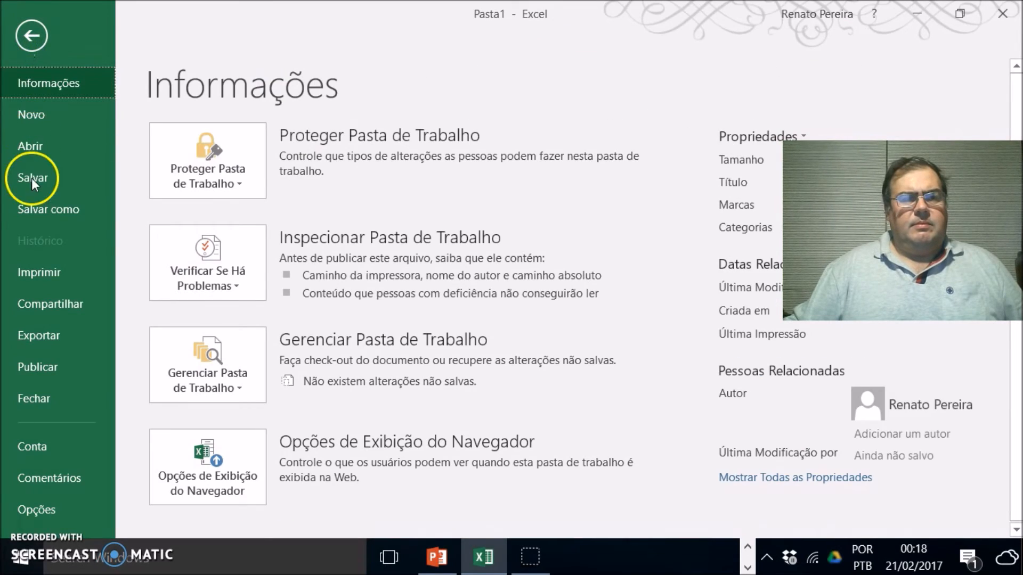
left_click(36, 206)
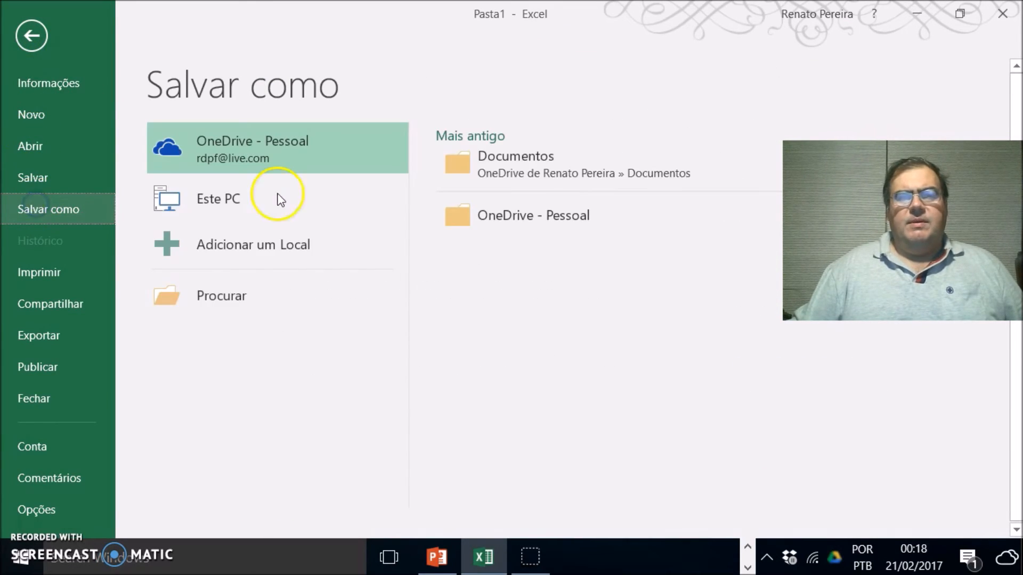
left_click(493, 157)
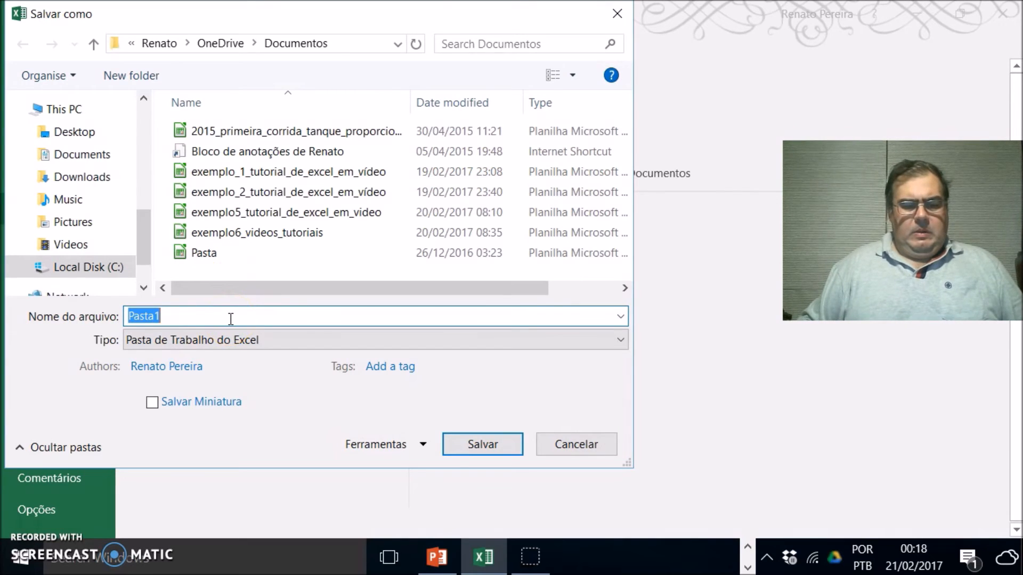
type("exemplo")
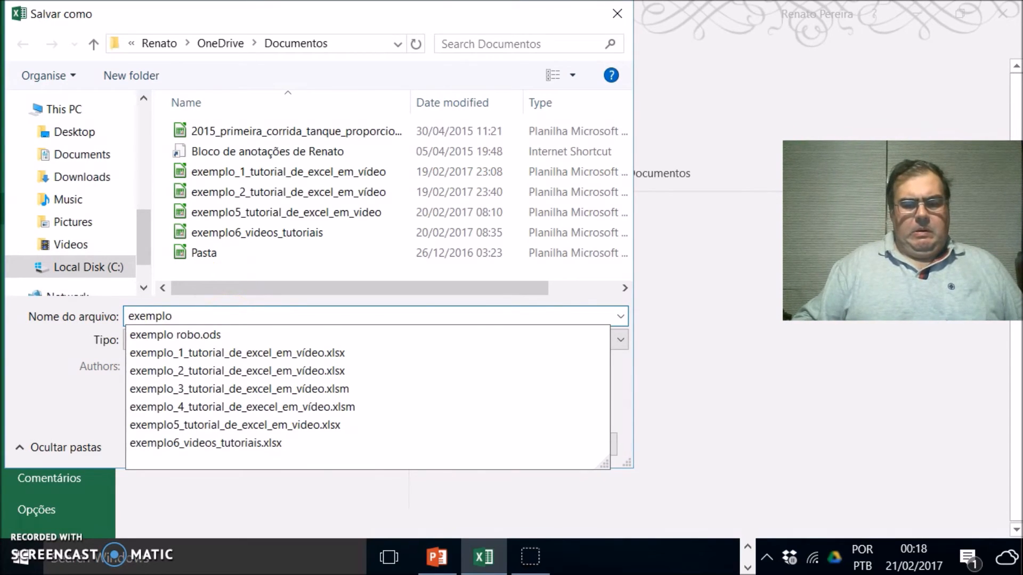
type("_7_")
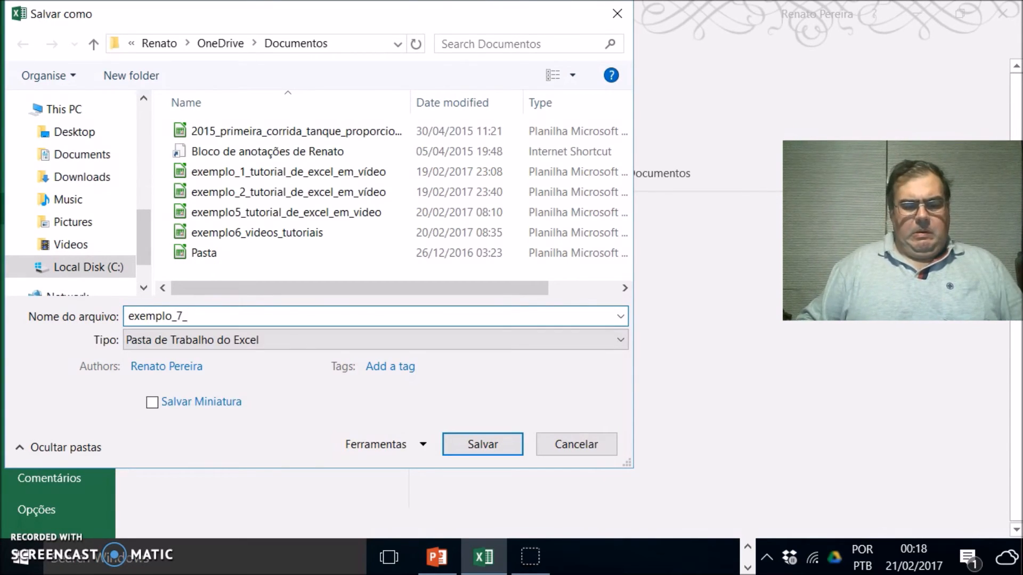
type("tutorial")
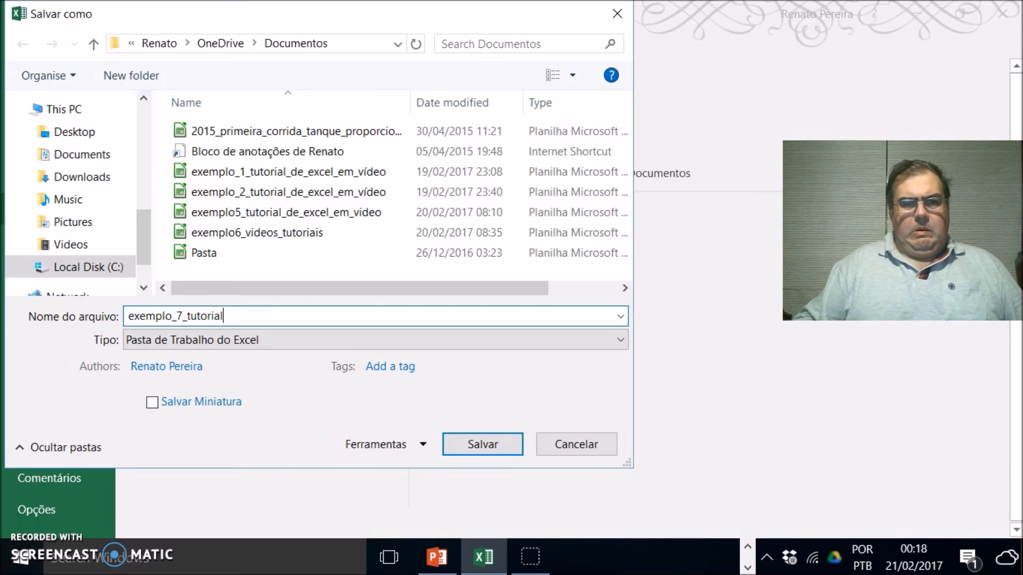
type("_de")
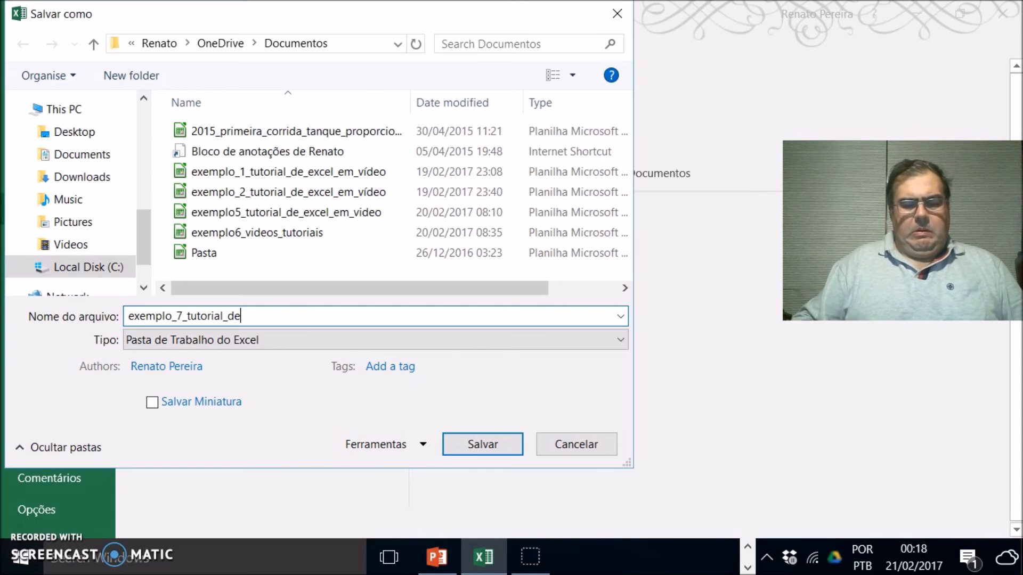
type("_excel_")
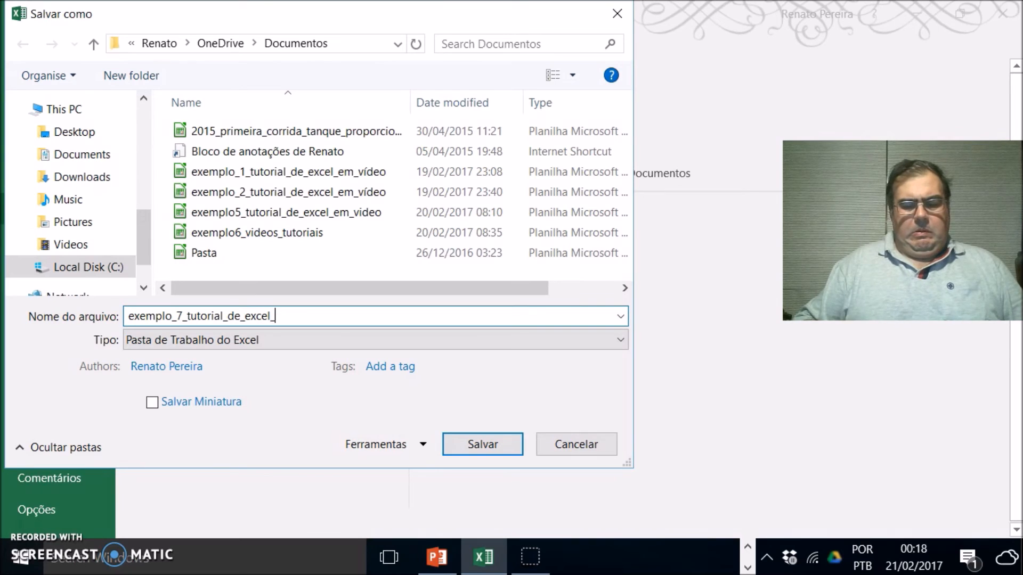
type("em_v")
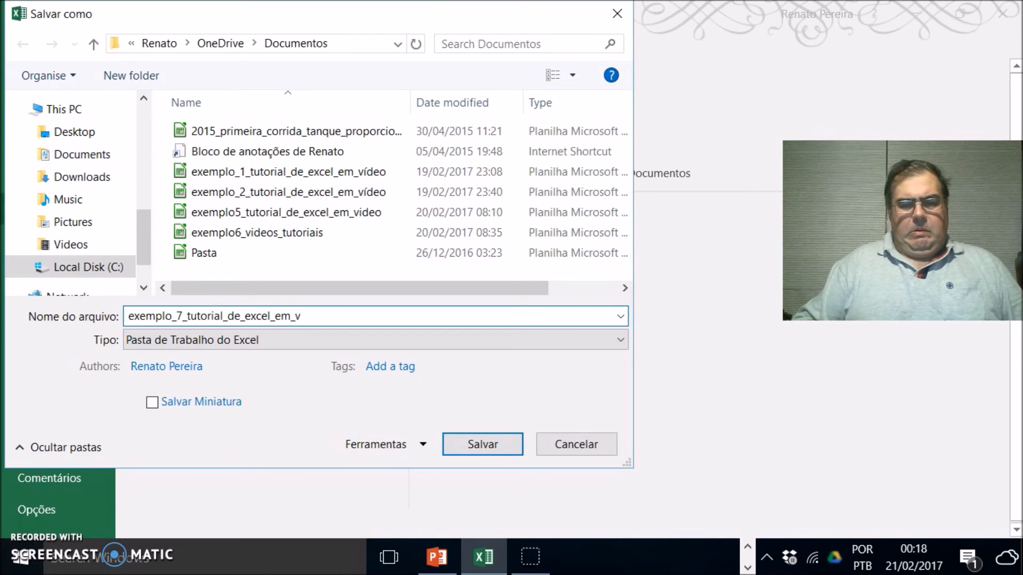
type("ídeo")
key("ctrl+a")
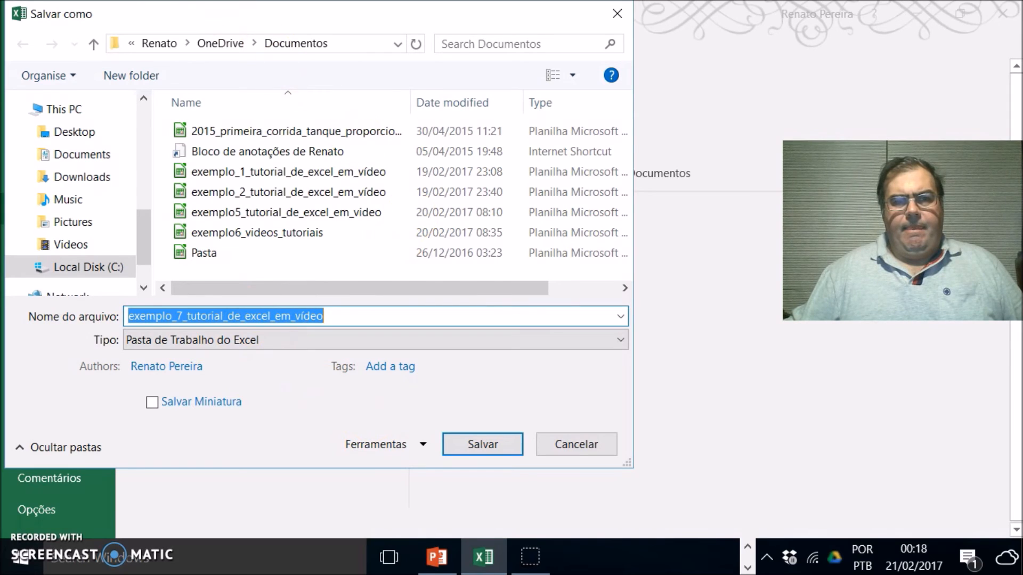
key("Return")
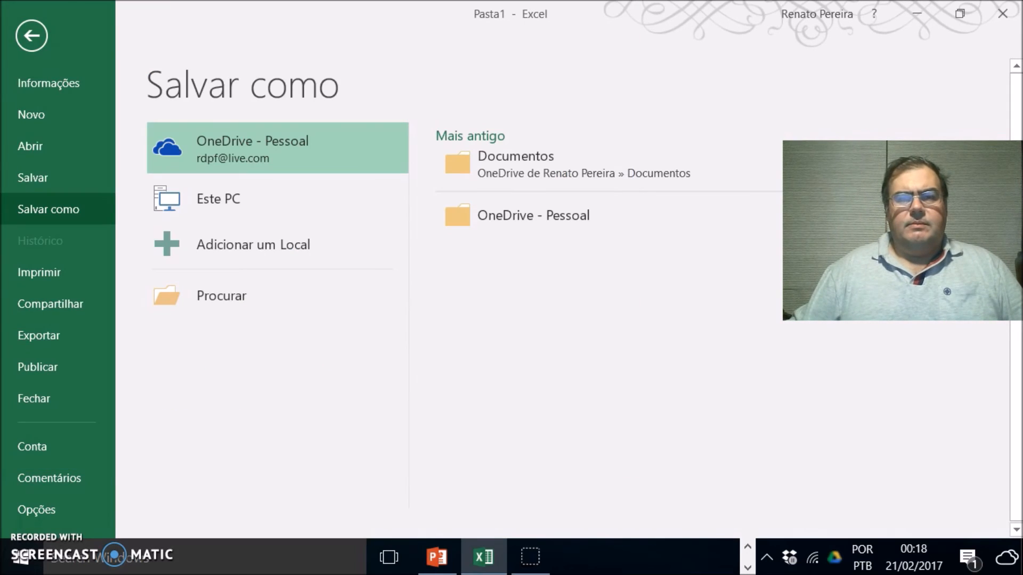